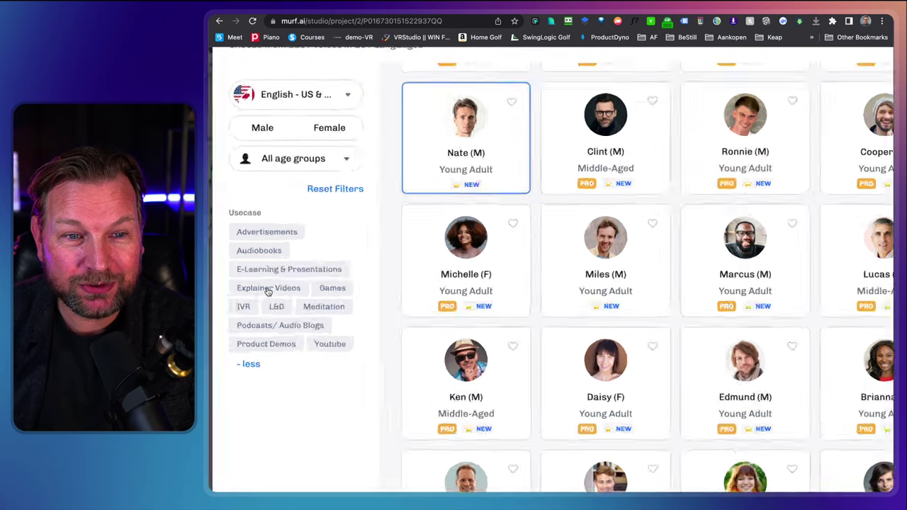
Examine the languages and accents offered in the voice language filter, keeping English - US & Canada.
scroll(268, 291, "up", 5)
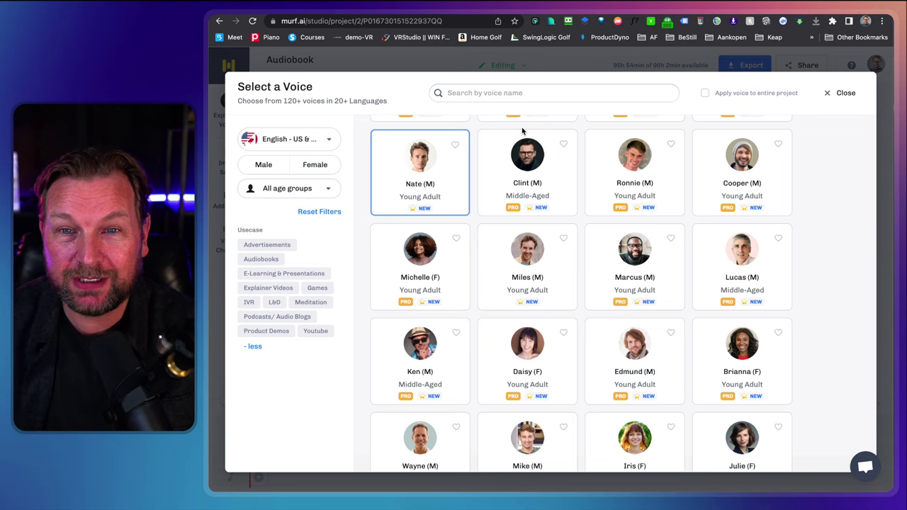
scroll(522, 134, "up", 3)
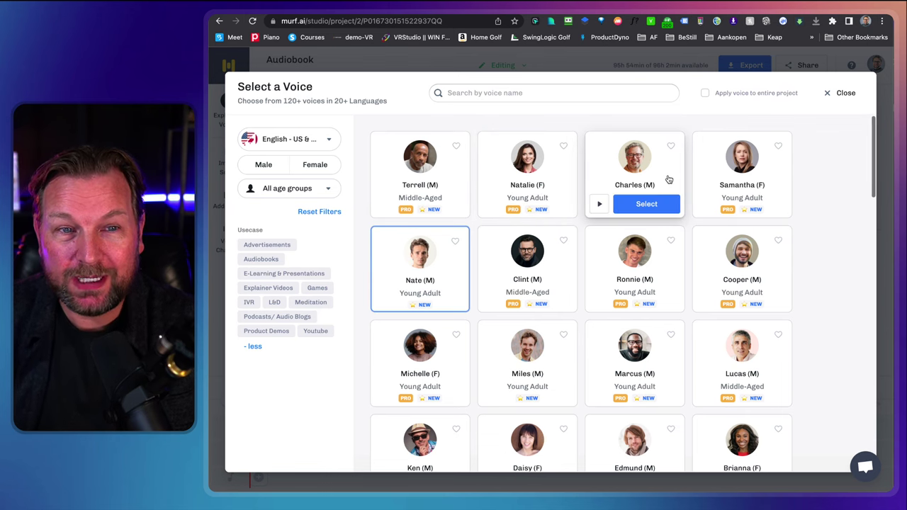
left_click(303, 140)
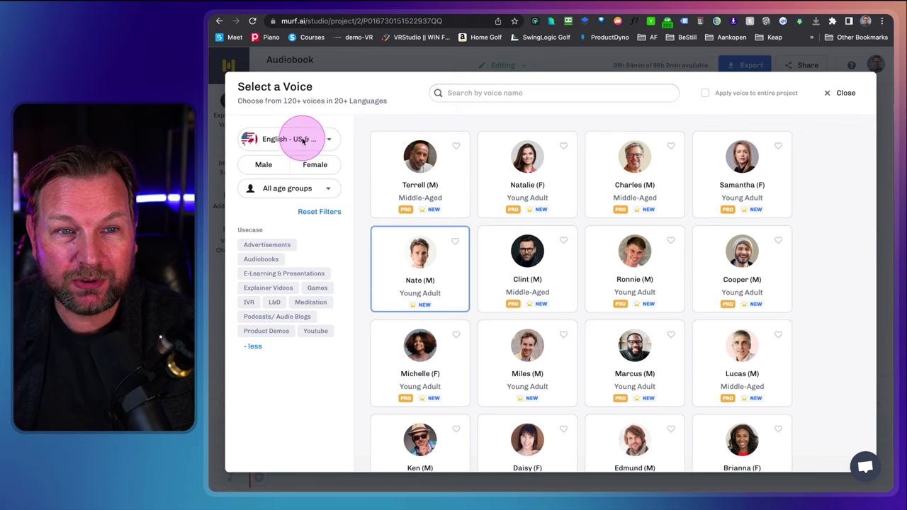
left_click(303, 140)
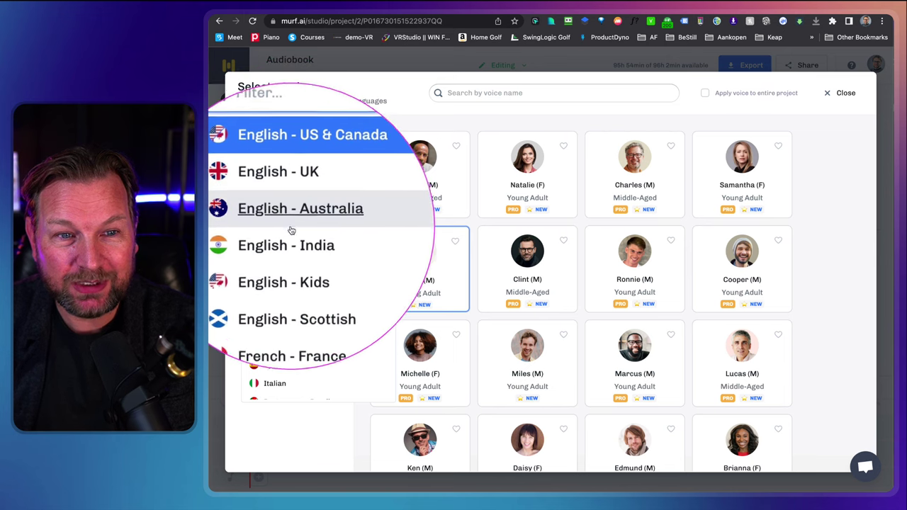
scroll(287, 303, "down", 8)
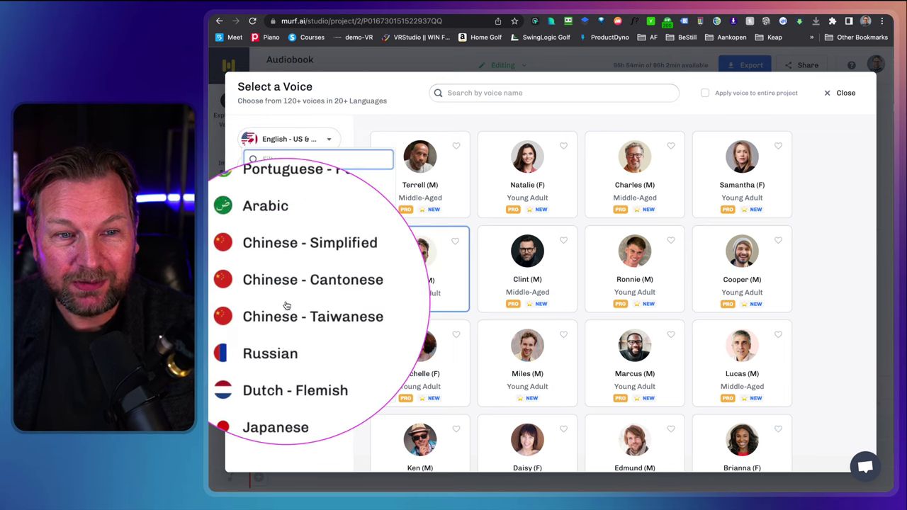
scroll(287, 304, "down", 4)
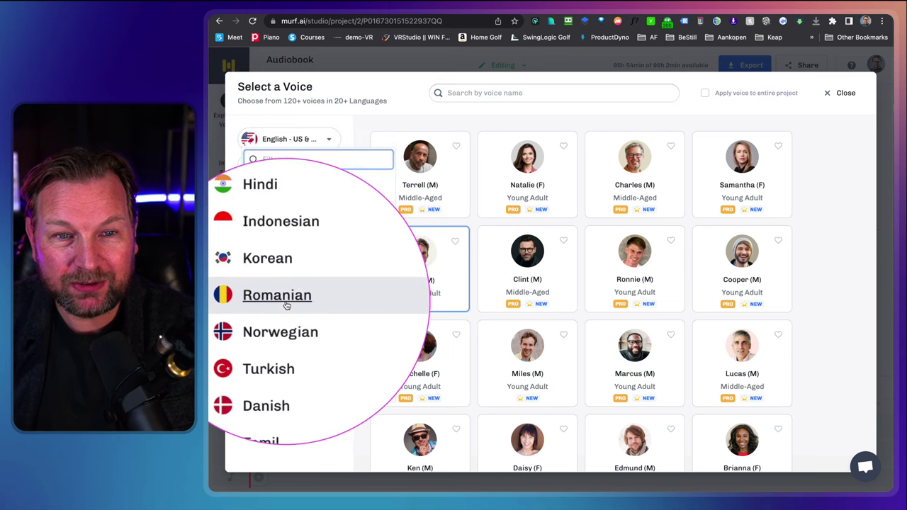
scroll(286, 305, "up", 5)
scroll(287, 304, "up", 3)
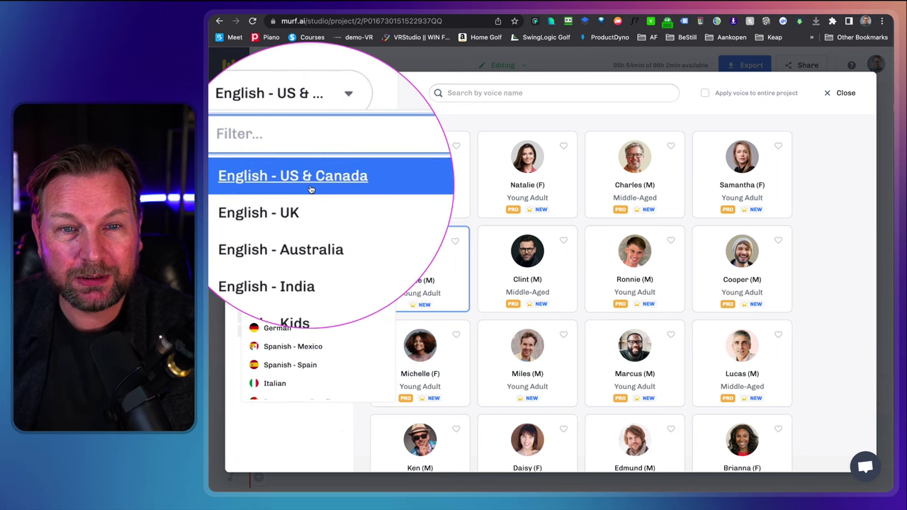
left_click(544, 115)
Listen to the samples of the Terrell and Natalie voices in the English - US & Canada list.
mouse_move(455, 208)
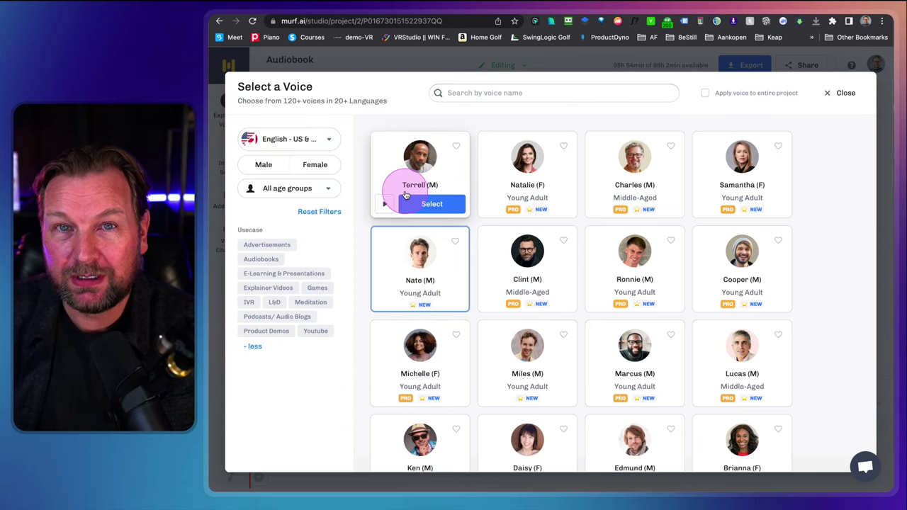
left_click(384, 203)
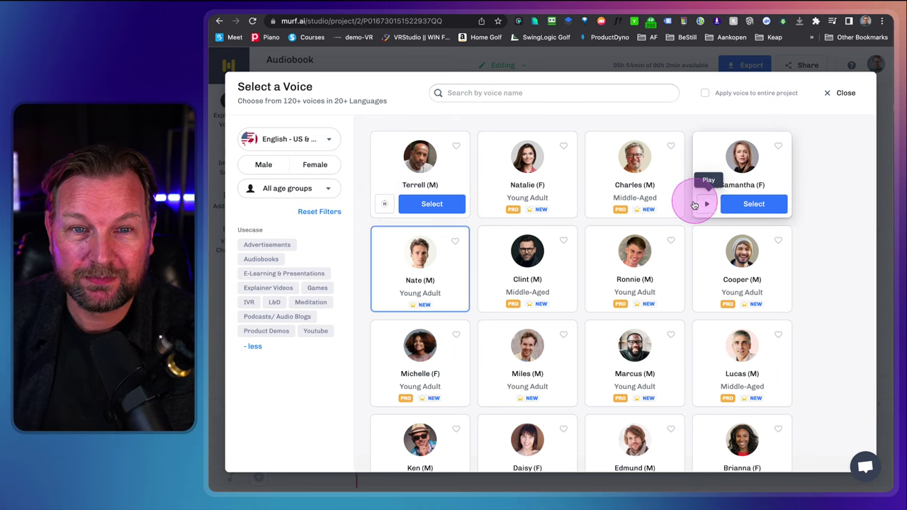
mouse_move(558, 212)
left_click(382, 207)
mouse_move(557, 212)
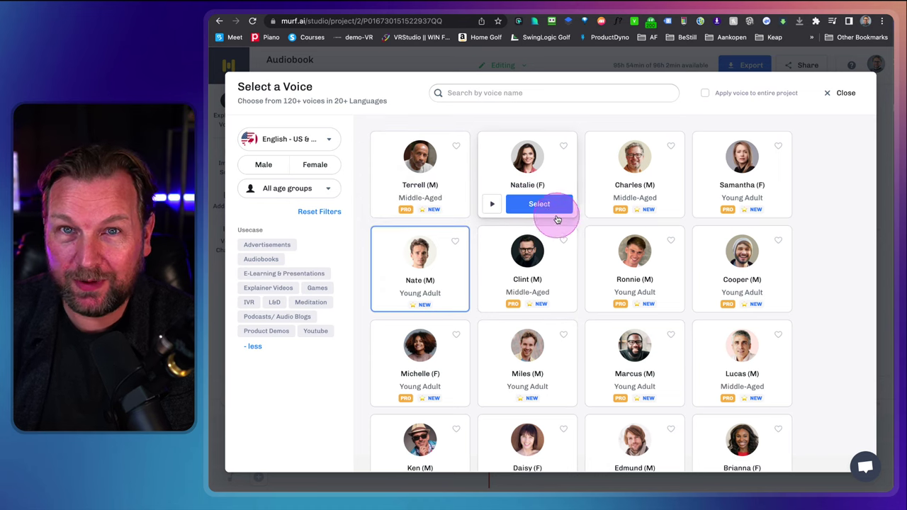
left_click(493, 205)
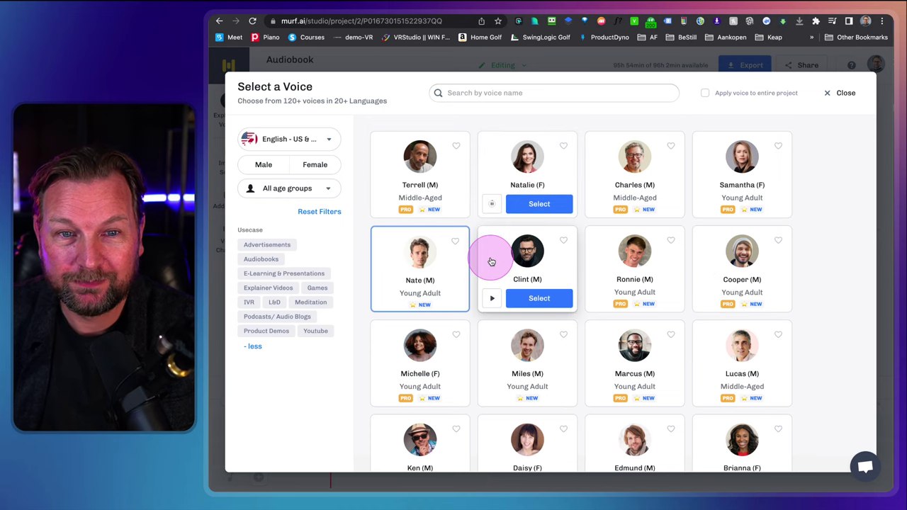
left_click(492, 205)
Listen to the samples of the Charles and Samantha voices.
left_click(599, 204)
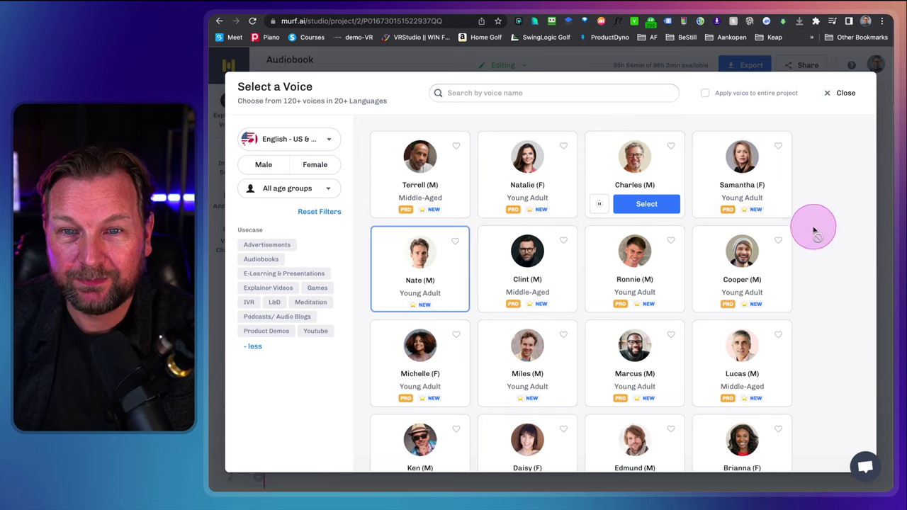
mouse_move(784, 239)
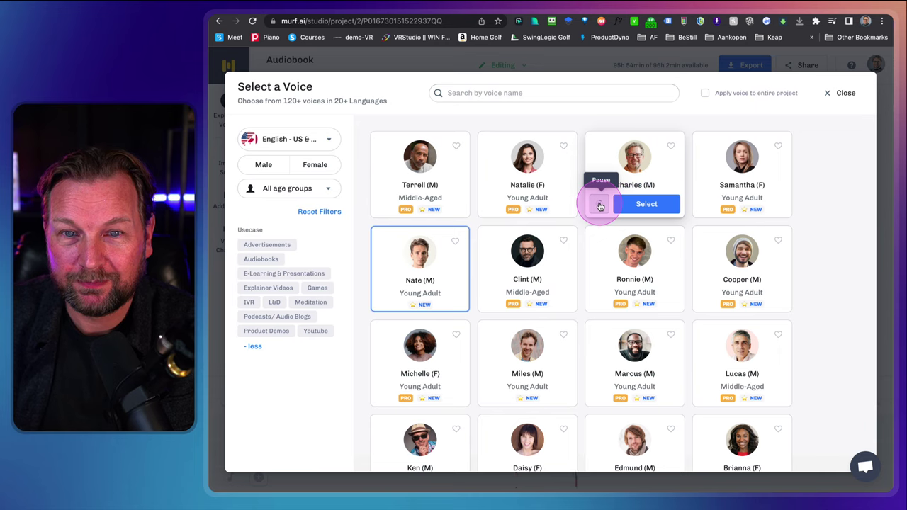
mouse_move(706, 205)
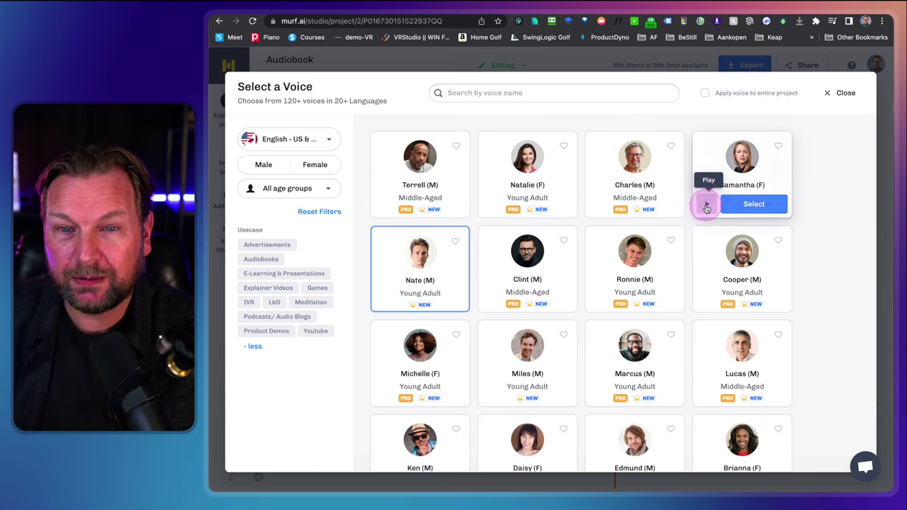
left_click(706, 206)
mouse_move(744, 248)
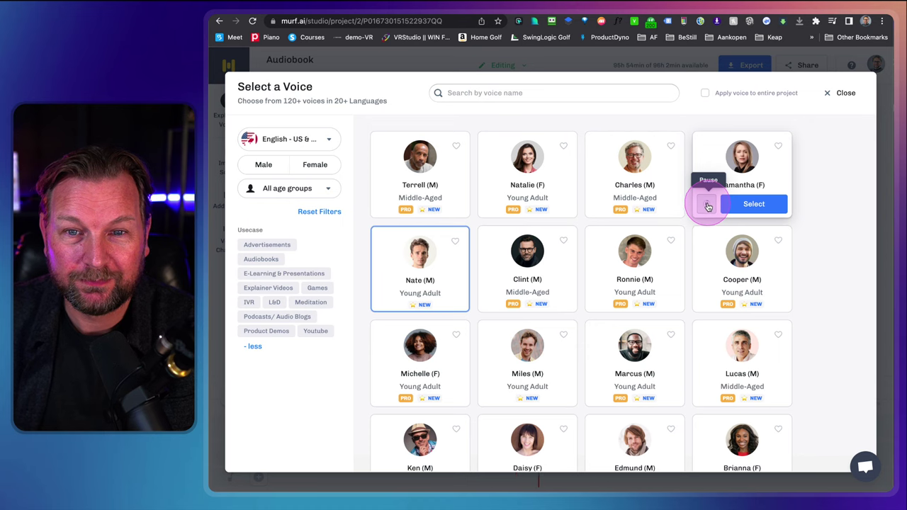
Listen to the samples of the Nate and Clint voices.
left_click(387, 301)
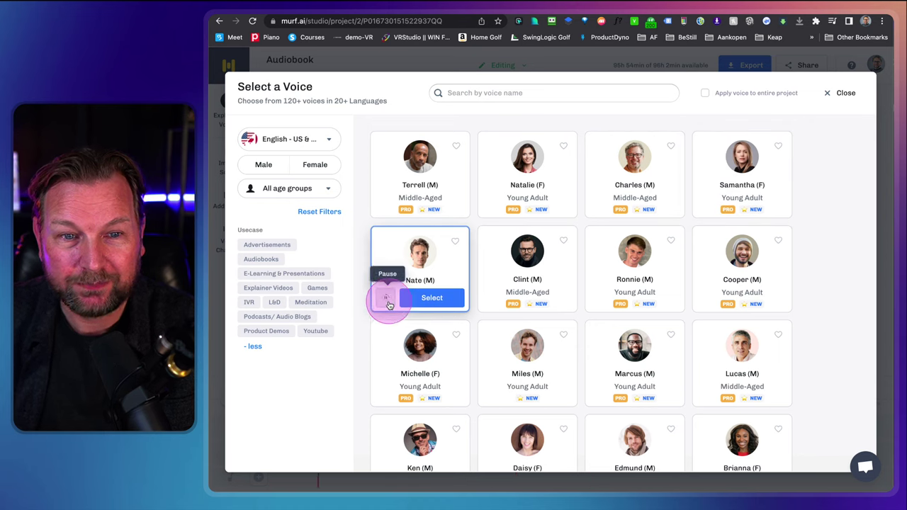
left_click(388, 301)
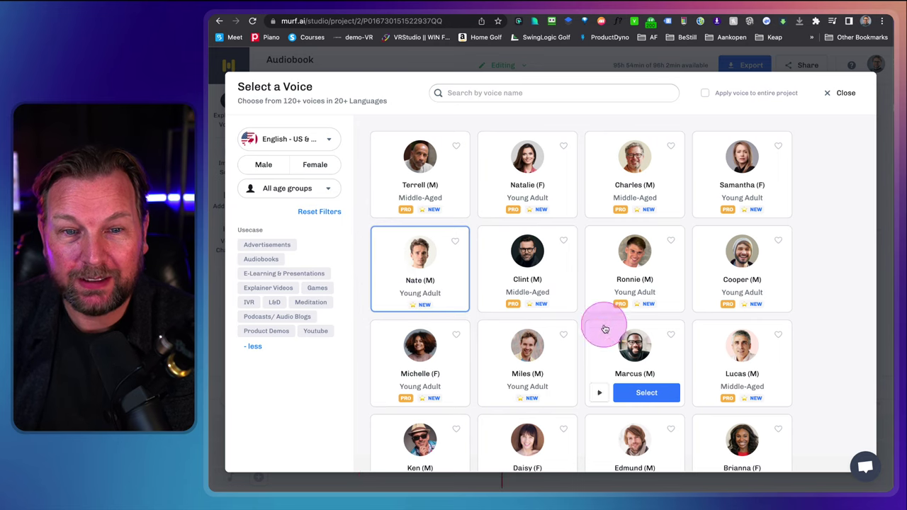
left_click(492, 301)
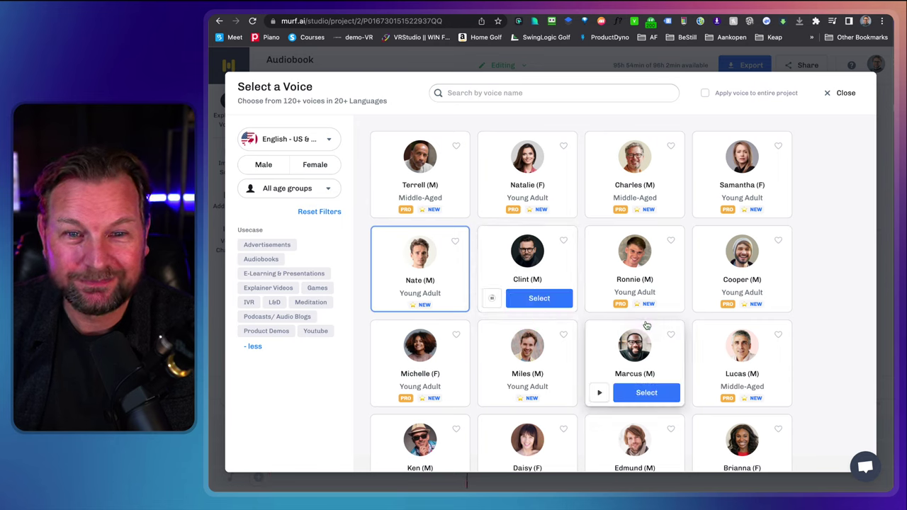
left_click(489, 300)
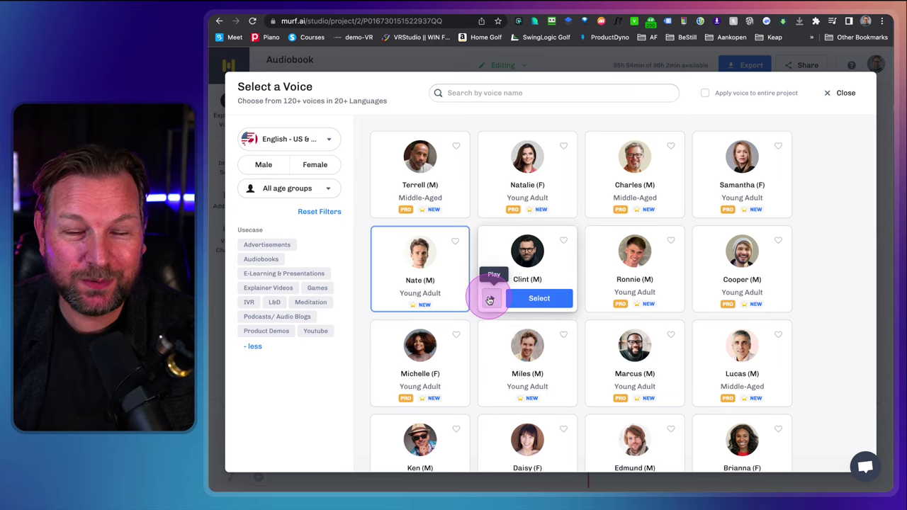
Find the middle-aged David voice further down the list and listen to its sample.
scroll(613, 340, "down", 1)
scroll(609, 340, "up", 1)
scroll(588, 283, "down", 5)
scroll(592, 285, "down", 5)
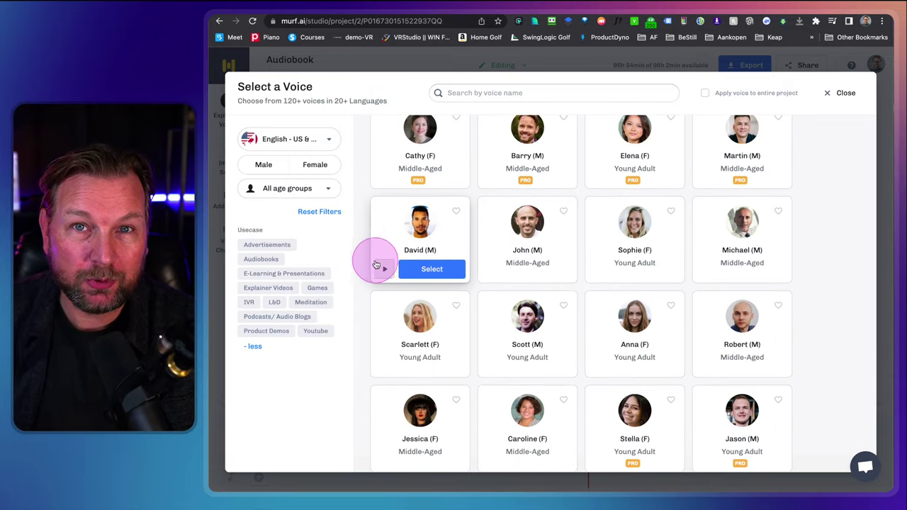
left_click(384, 269)
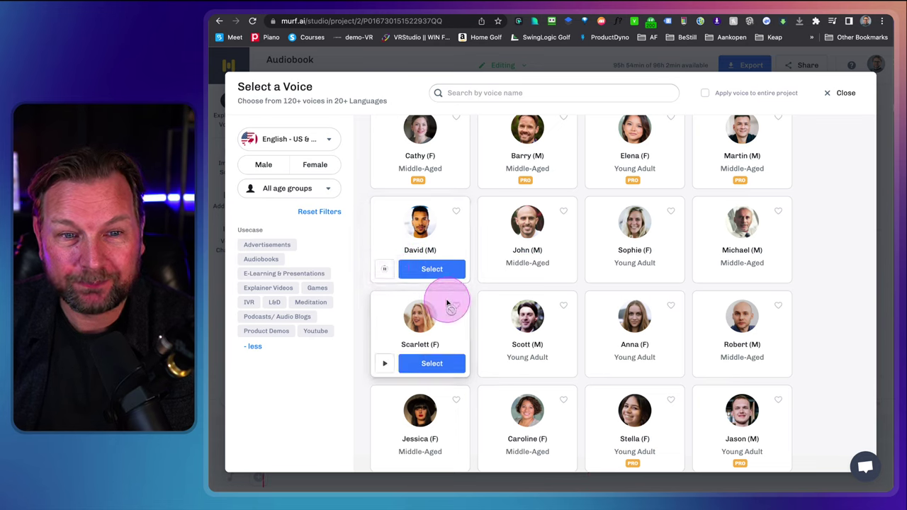
left_click(384, 272)
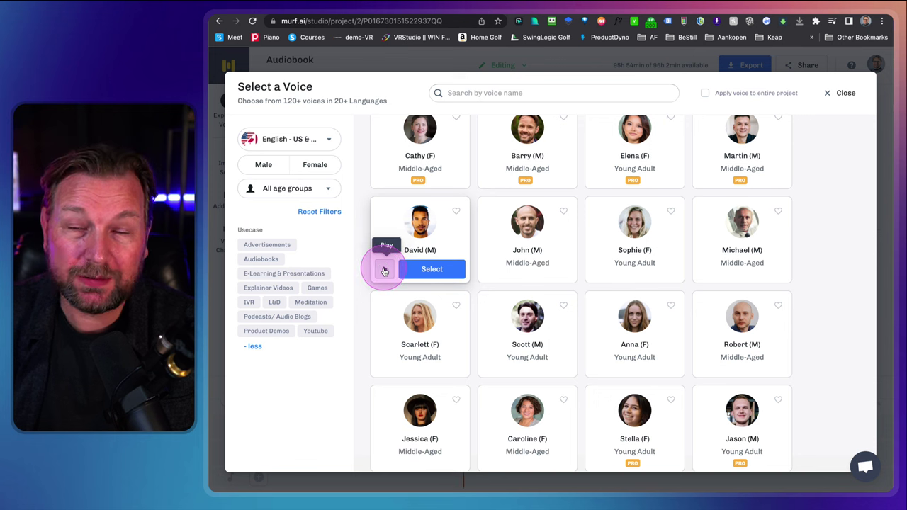
Filter the voice list to English - UK and listen to the samples of the Hazel and Theo voices.
scroll(384, 272, "up", 5)
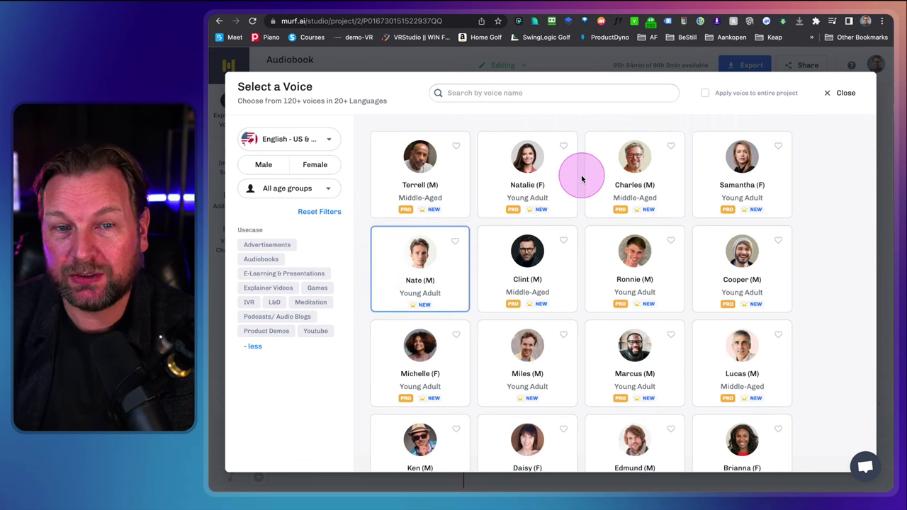
left_click(318, 139)
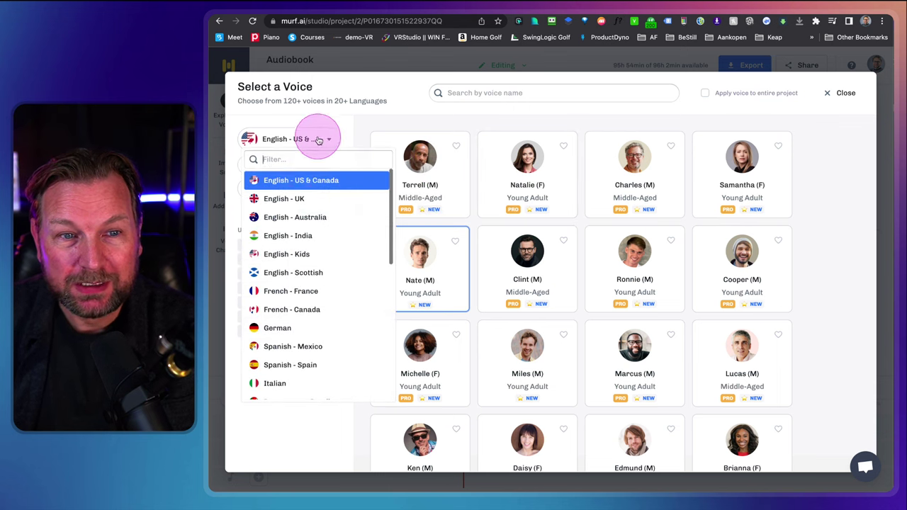
left_click(286, 200)
left_click(384, 205)
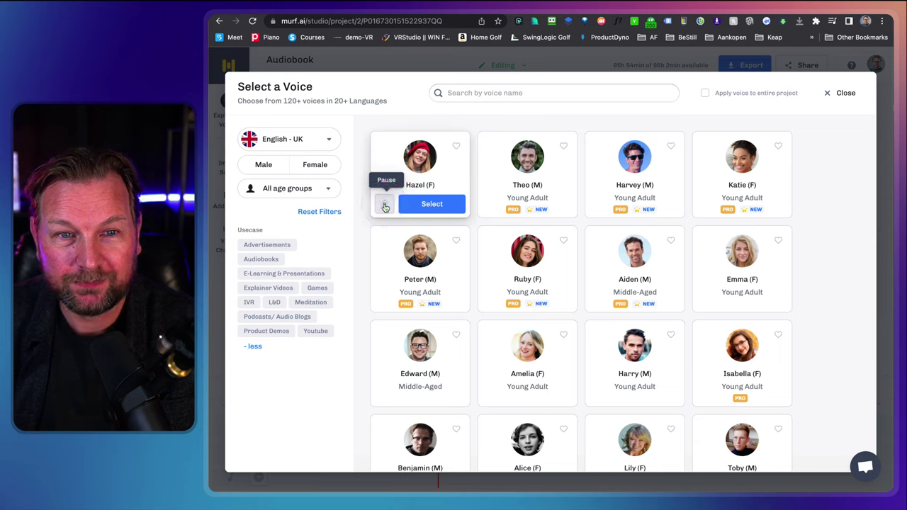
left_click(493, 206)
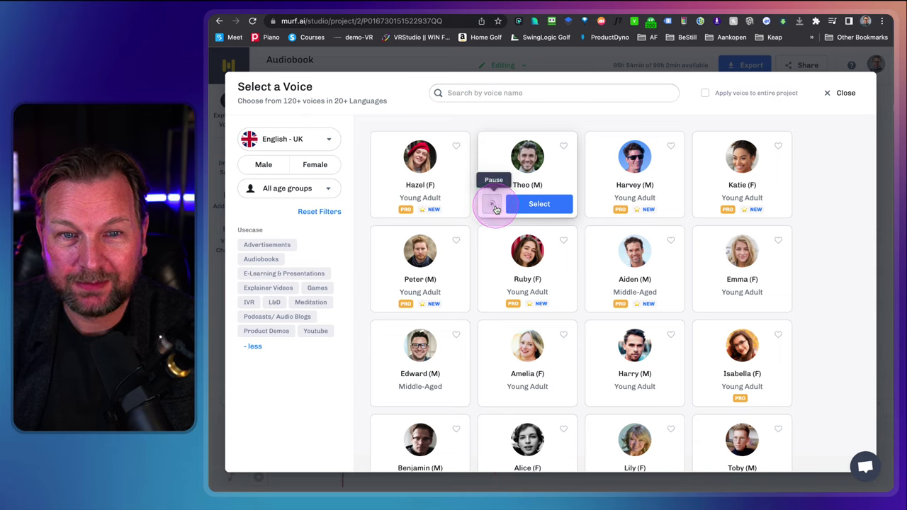
left_click(493, 206)
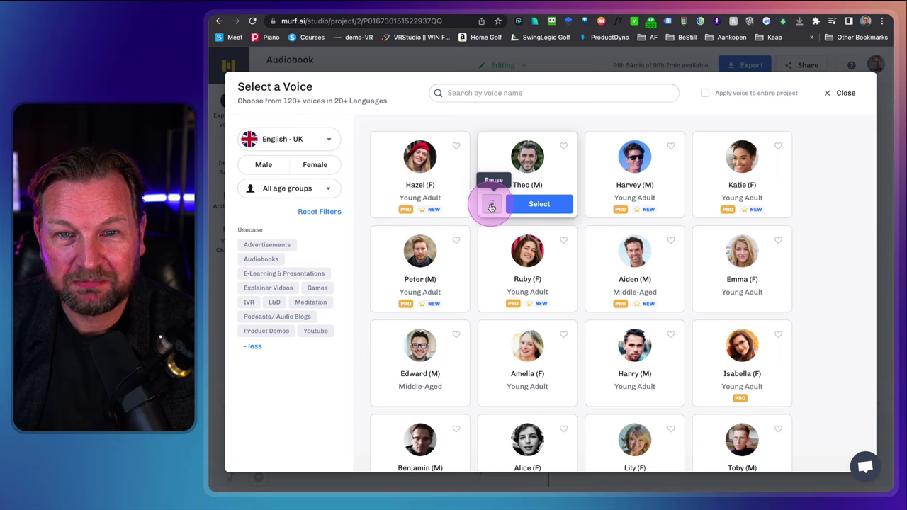
Listen to the samples of the Harvey and Katie voices in the English - UK list.
left_click(599, 207)
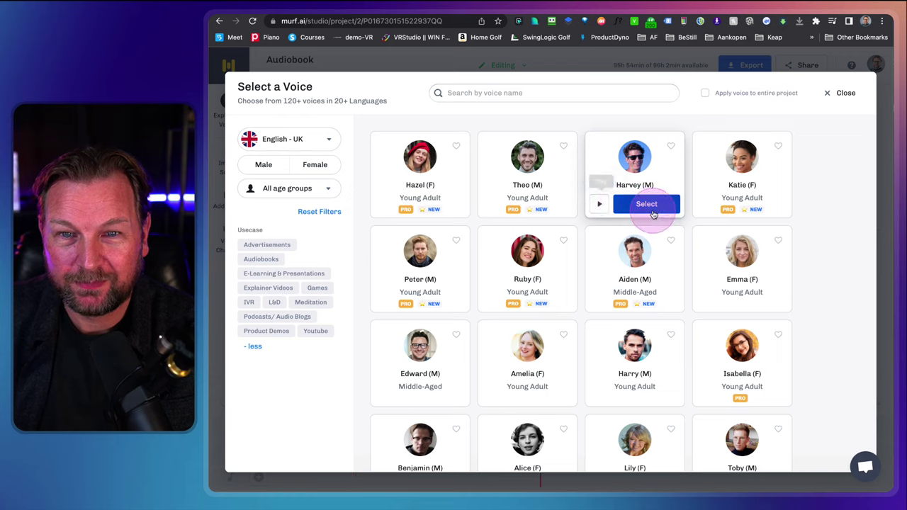
left_click(705, 207)
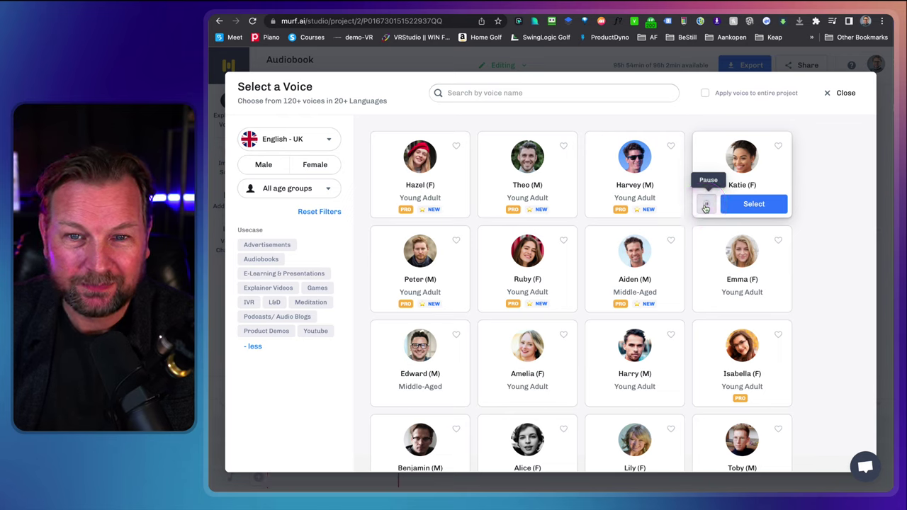
left_click(706, 205)
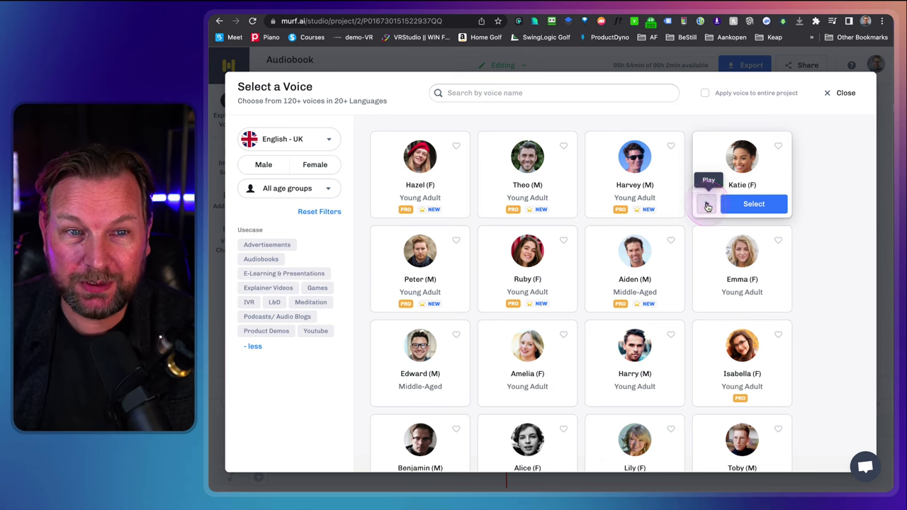
Filter the voice list to English - Australia and listen to the samples of the Mark and Kylie voices.
left_click(296, 141)
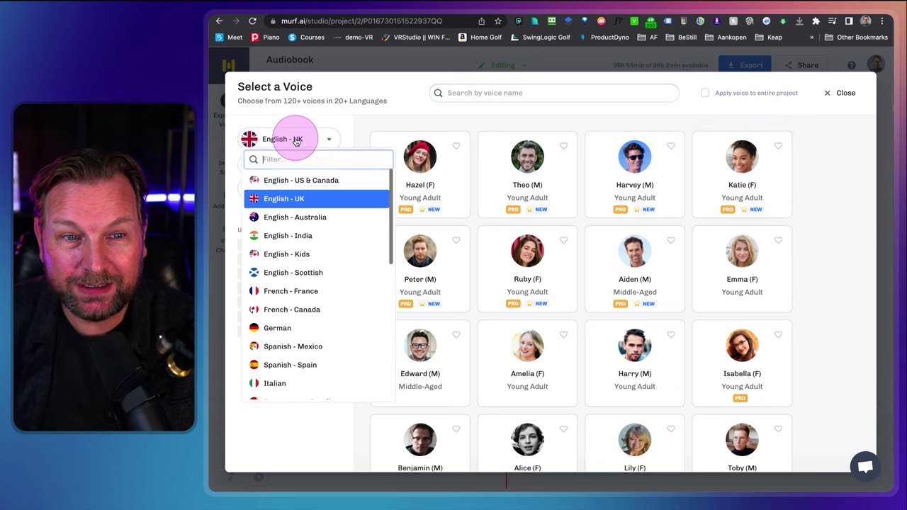
left_click(284, 221)
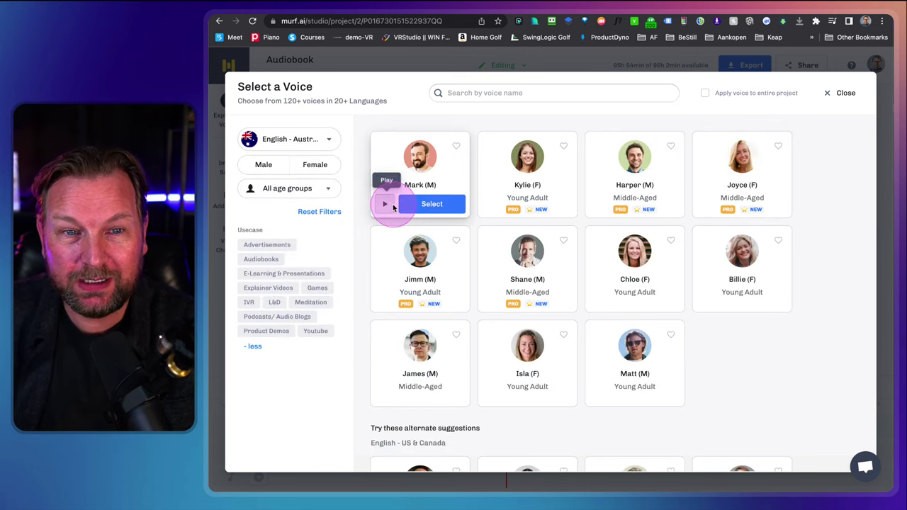
left_click(387, 204)
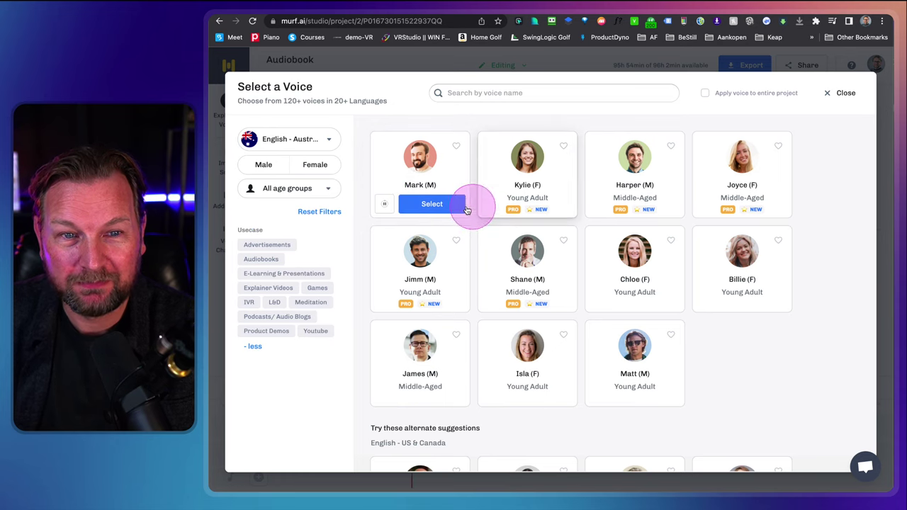
left_click(383, 206)
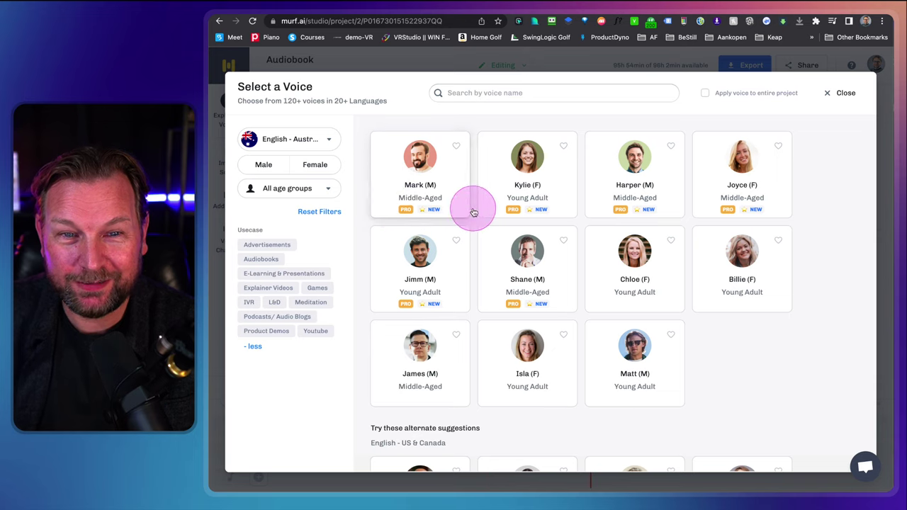
left_click(493, 207)
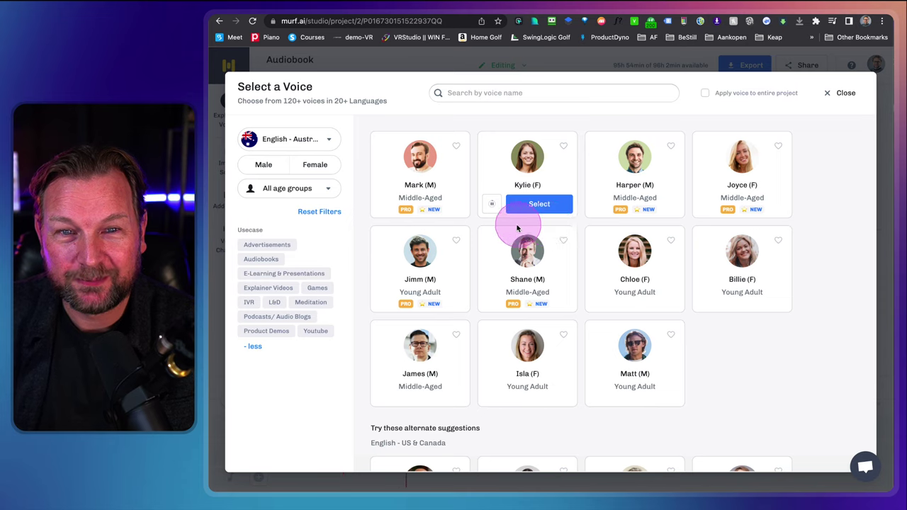
Stop the Kylie sample and listen to the Harper voice in the English - Australia list.
left_click(493, 205)
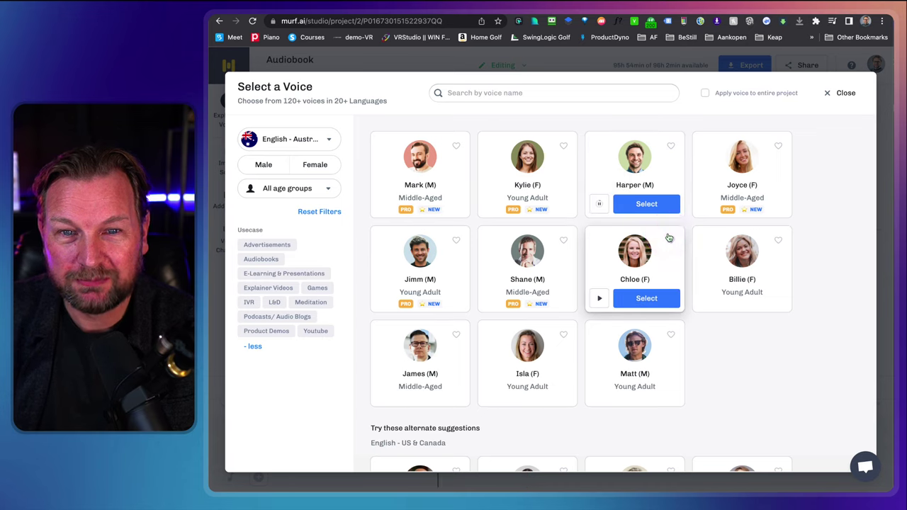
left_click(599, 206)
Filter the voice list to English - India and listen to the sample of the Kushal voice.
left_click(322, 141)
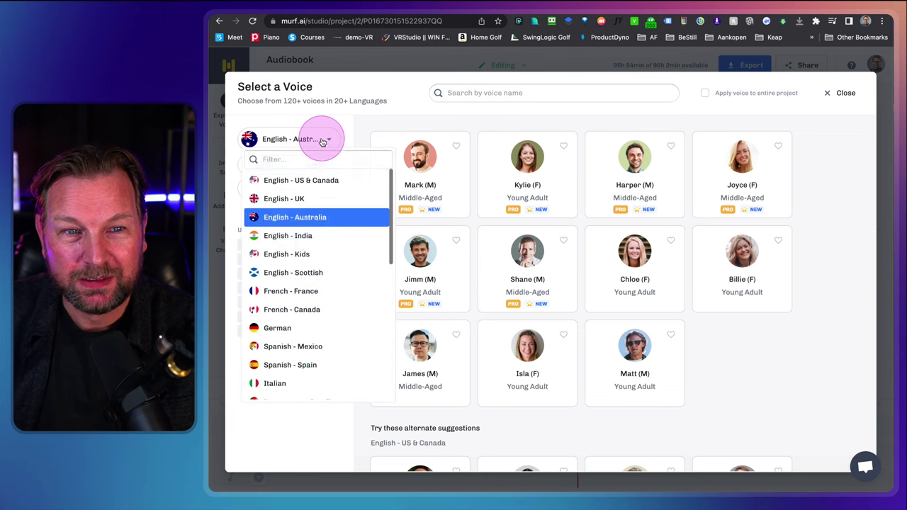
left_click(287, 236)
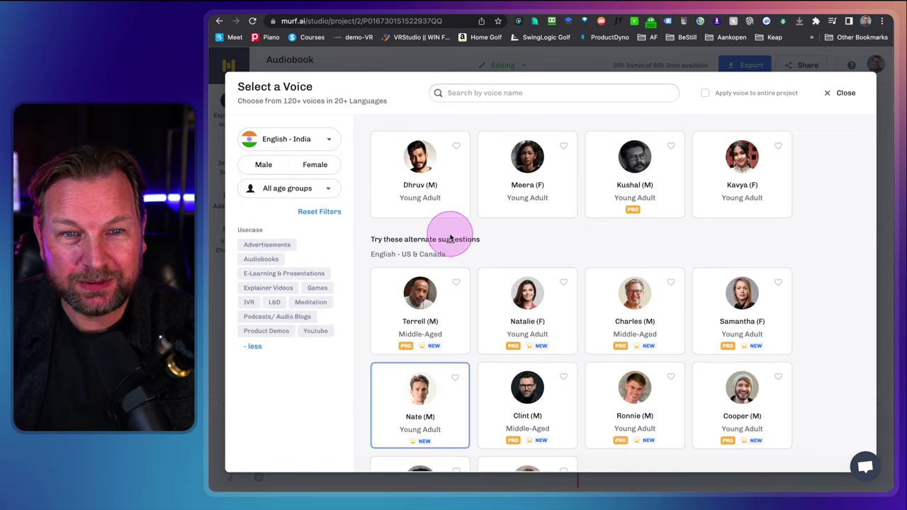
left_click(596, 206)
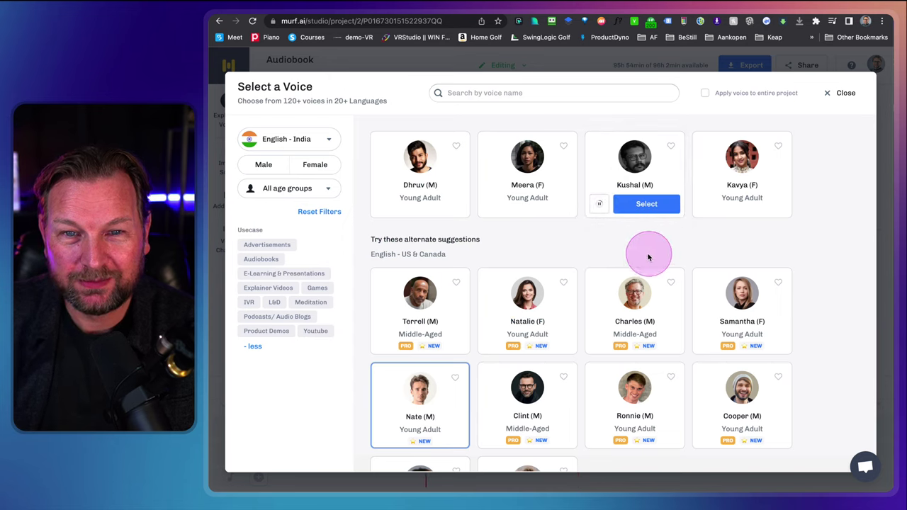
Filter the voice list to English - Kids, listen to the sample of the Grace voice and stop it.
left_click(329, 138)
scroll(309, 255, "down", 1)
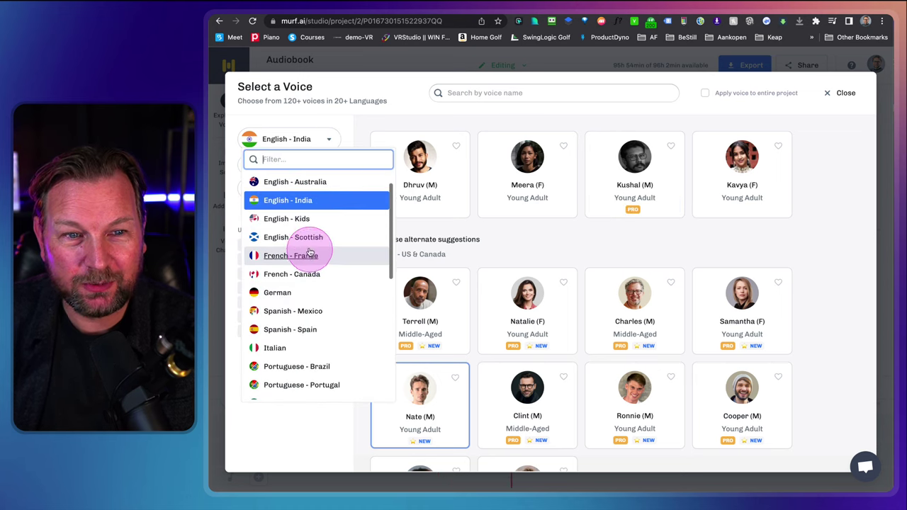
left_click(311, 216)
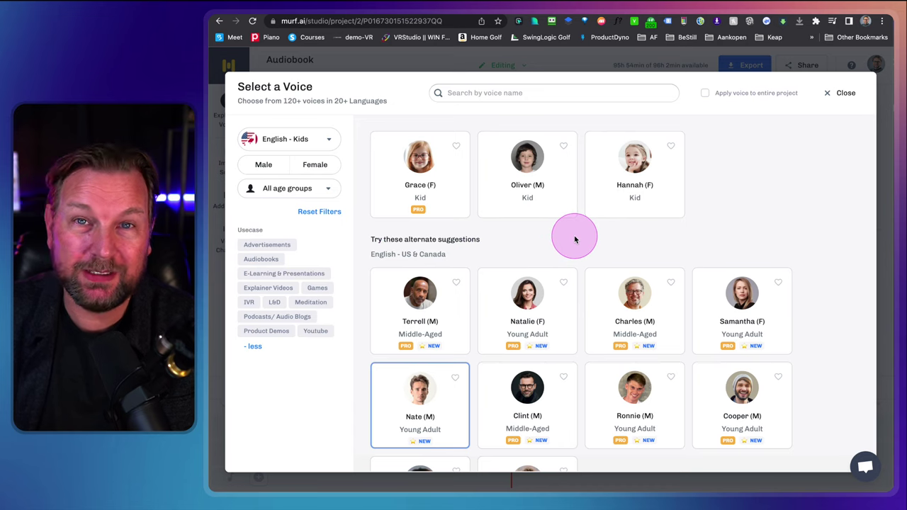
left_click(384, 204)
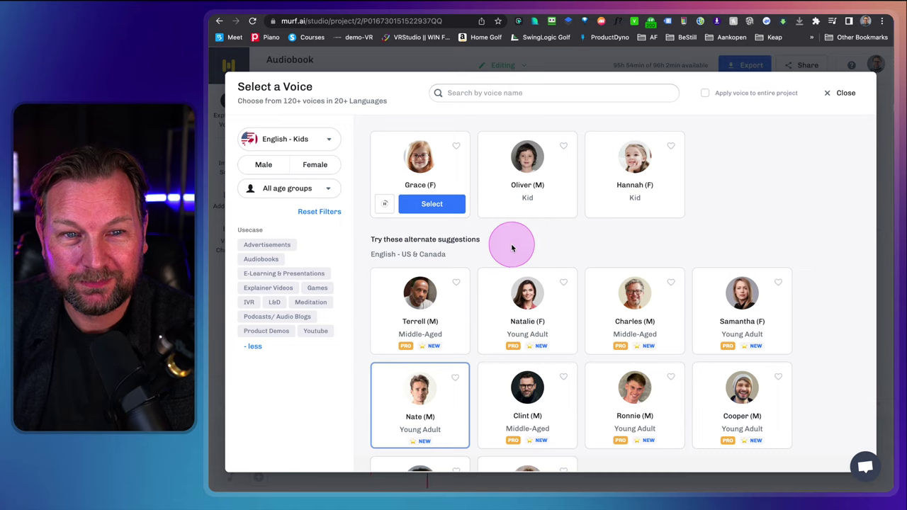
left_click(385, 205)
Filter the voice list to French - France and listen to the samples of the Chanel and Arthur voices.
left_click(314, 138)
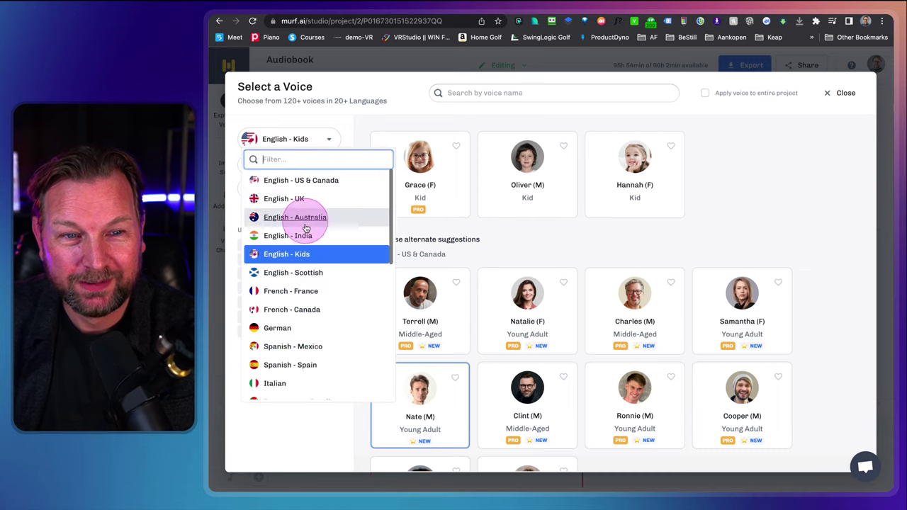
scroll(305, 279, "down", 2)
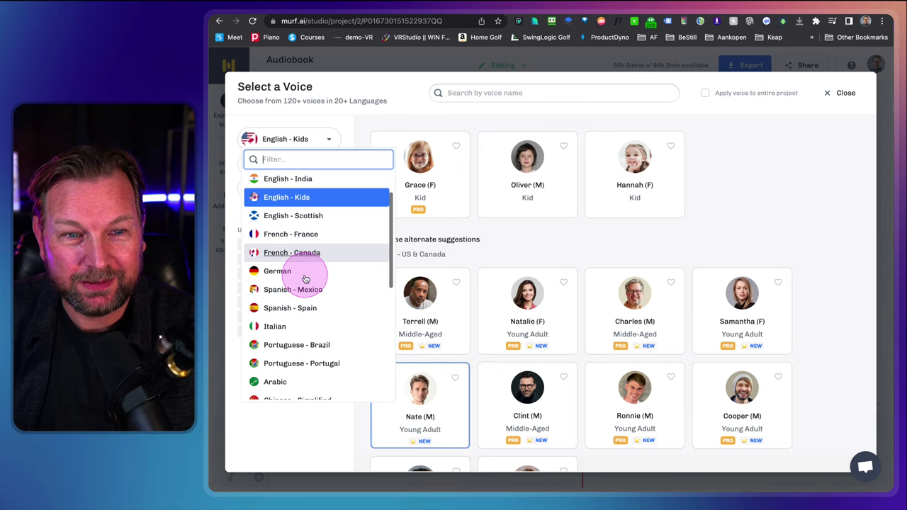
left_click(305, 235)
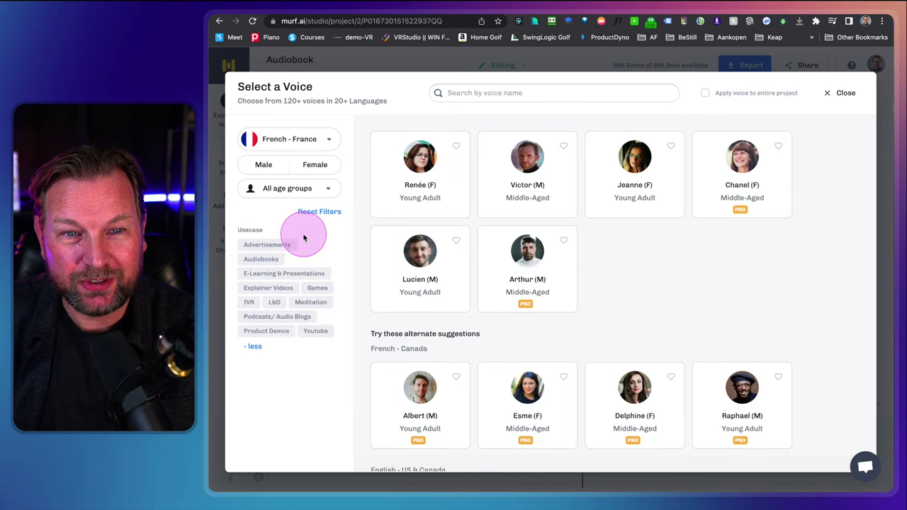
mouse_move(720, 207)
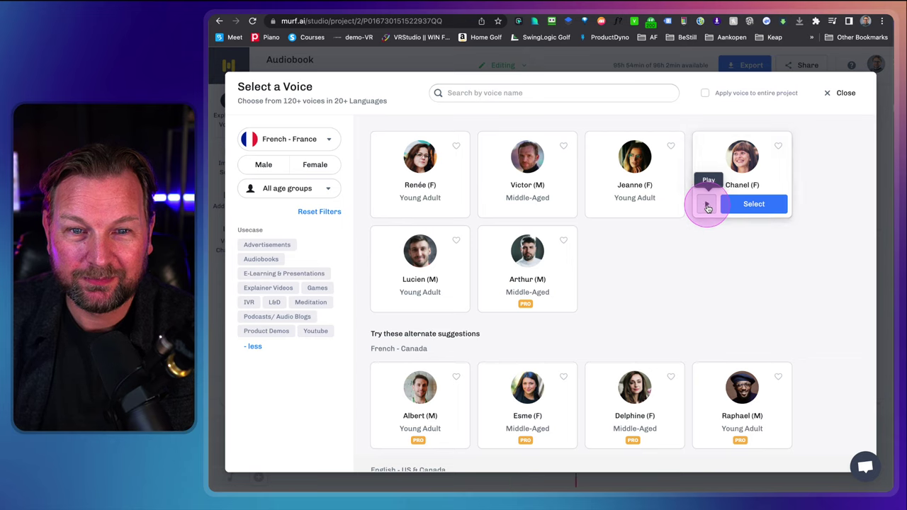
left_click(491, 297)
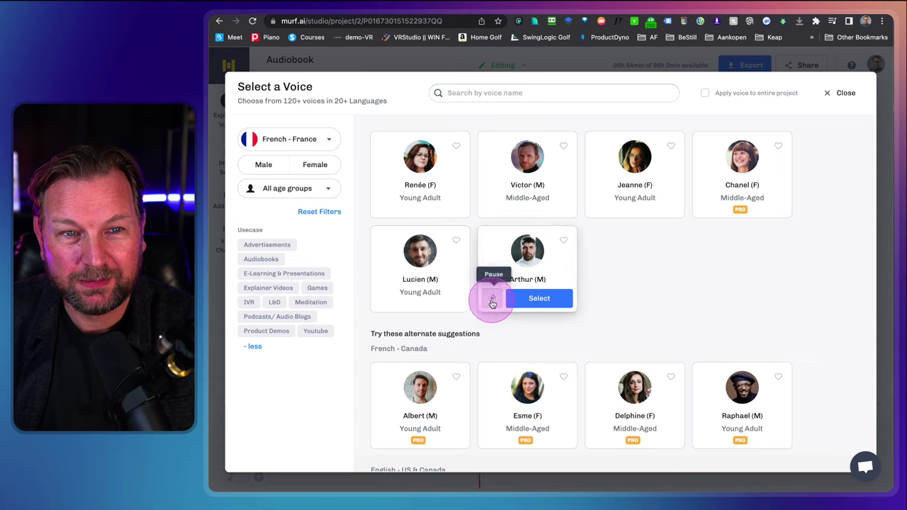
Filter the voice list to German and listen to the samples of the Lena and Claudia voices.
left_click(304, 140)
scroll(312, 255, "down", 1)
scroll(306, 266, "down", 2)
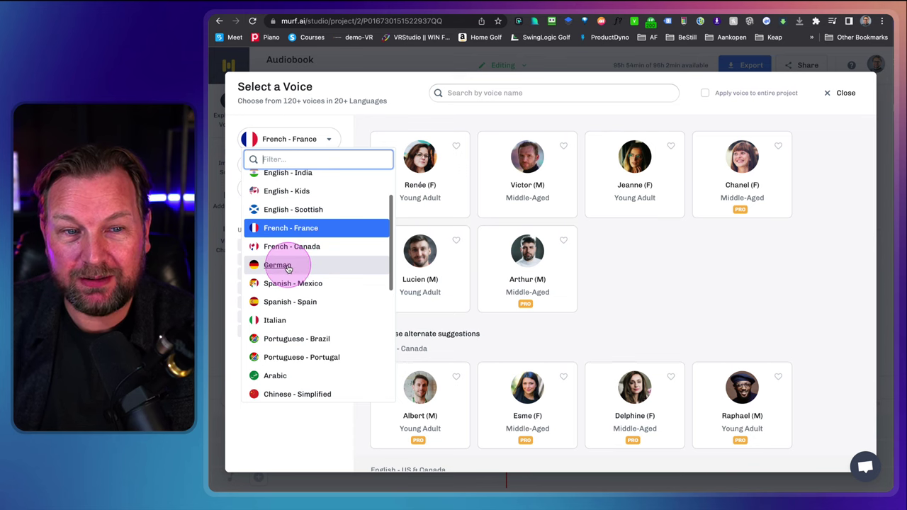
left_click(296, 265)
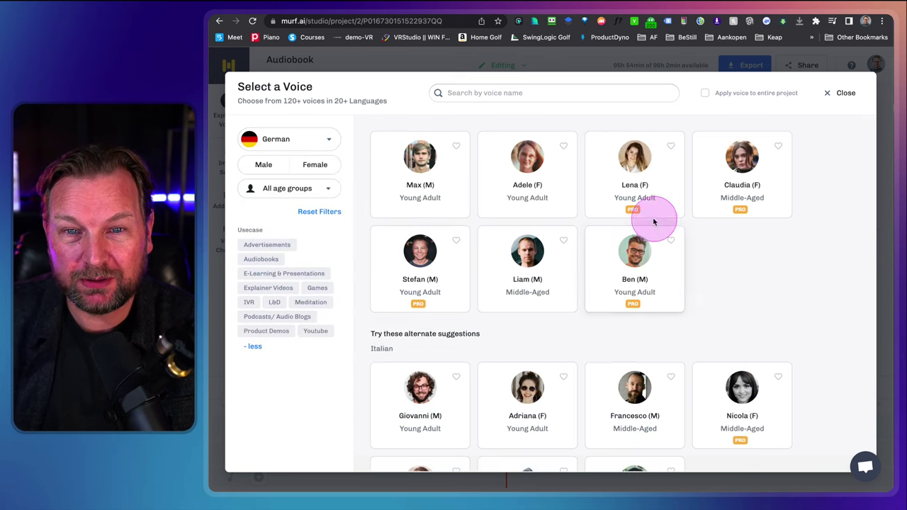
mouse_move(604, 203)
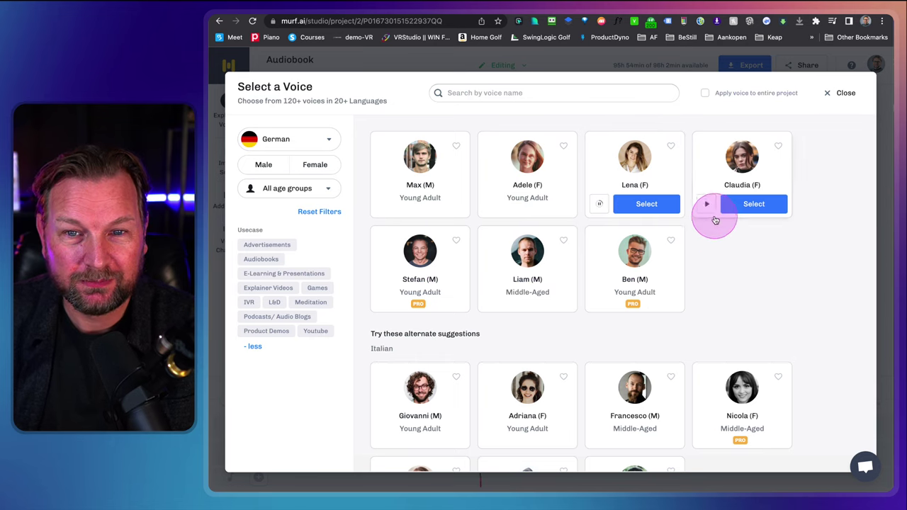
left_click(708, 207)
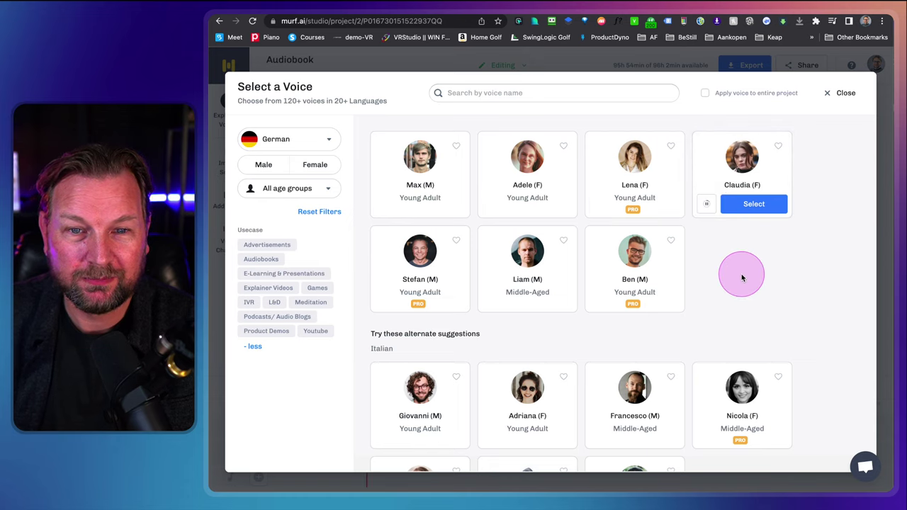
Listen to the sample of the young adult Ben voice in the German list.
mouse_move(674, 300)
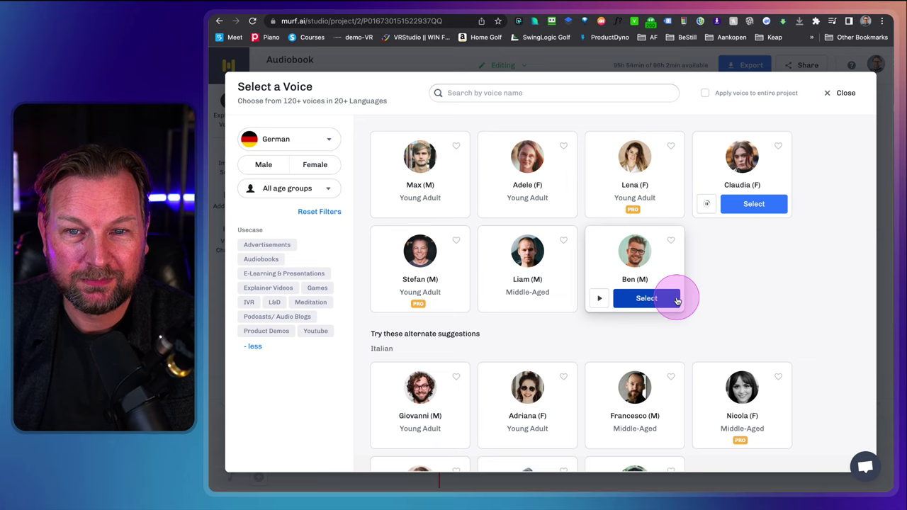
left_click(599, 301)
scroll(722, 333, "down", 1)
scroll(722, 332, "down", 1)
scroll(719, 324, "up", 1)
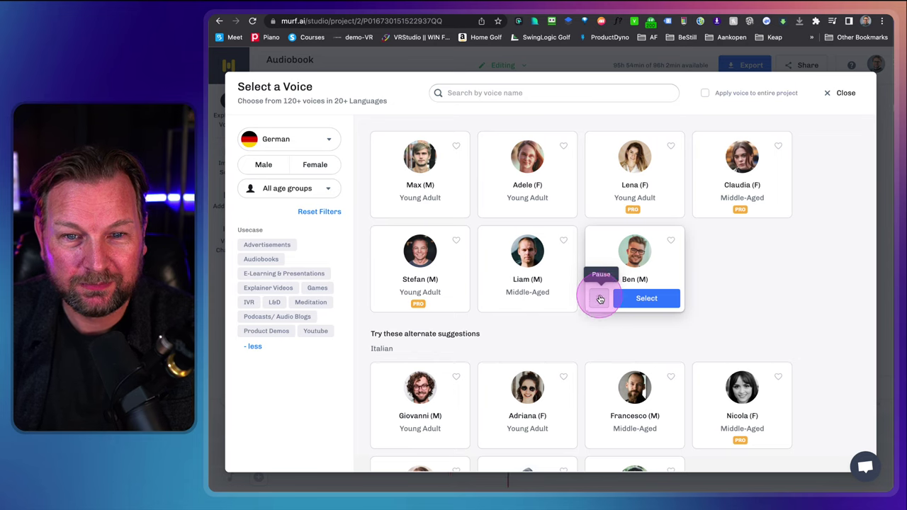
Filter the voice list to Spanish - Mexico and listen to the sample of the Lola voice.
left_click(313, 139)
scroll(303, 284, "down", 2)
scroll(305, 280, "down", 2)
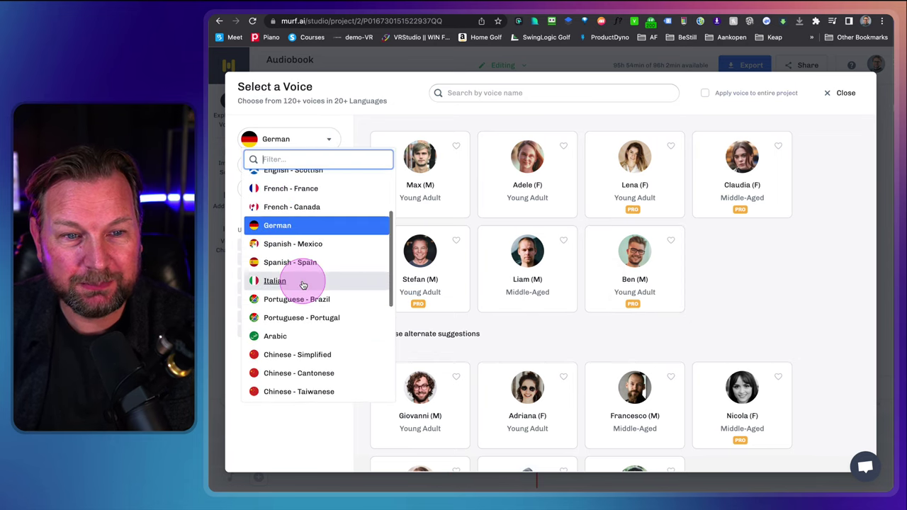
left_click(307, 245)
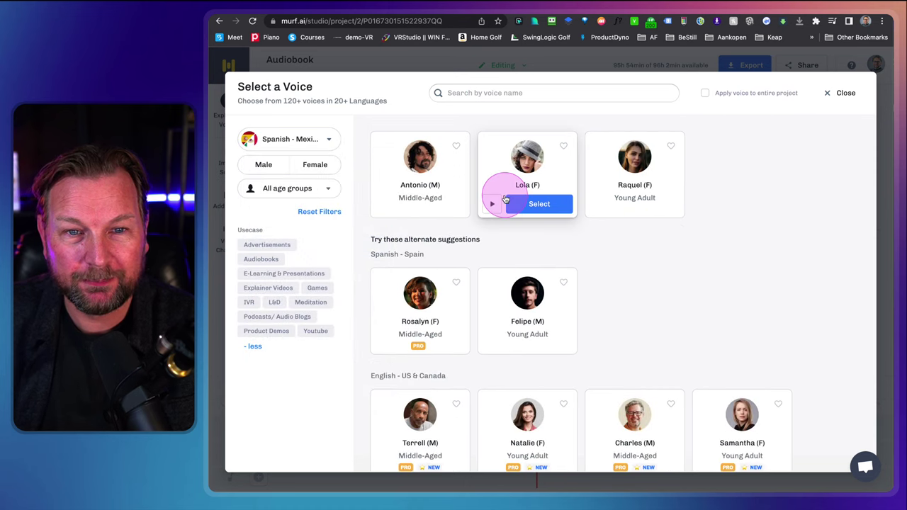
left_click(492, 203)
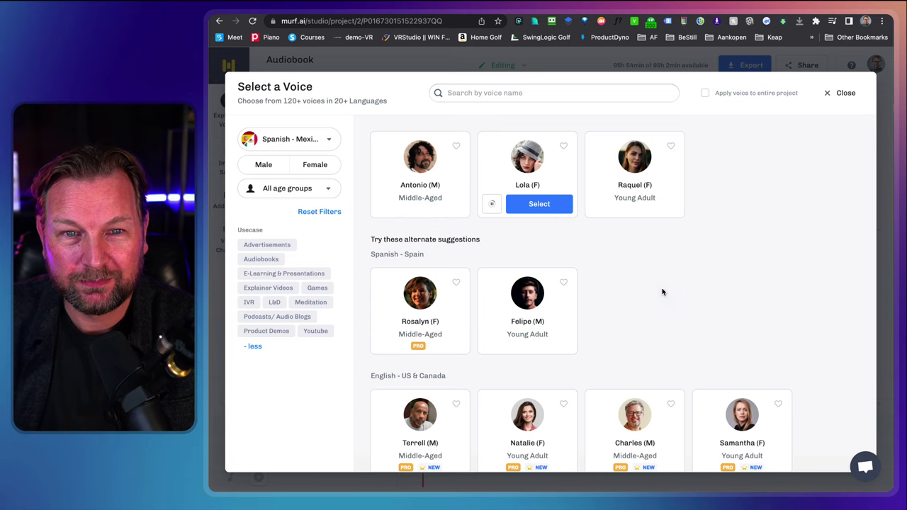
left_click(491, 208)
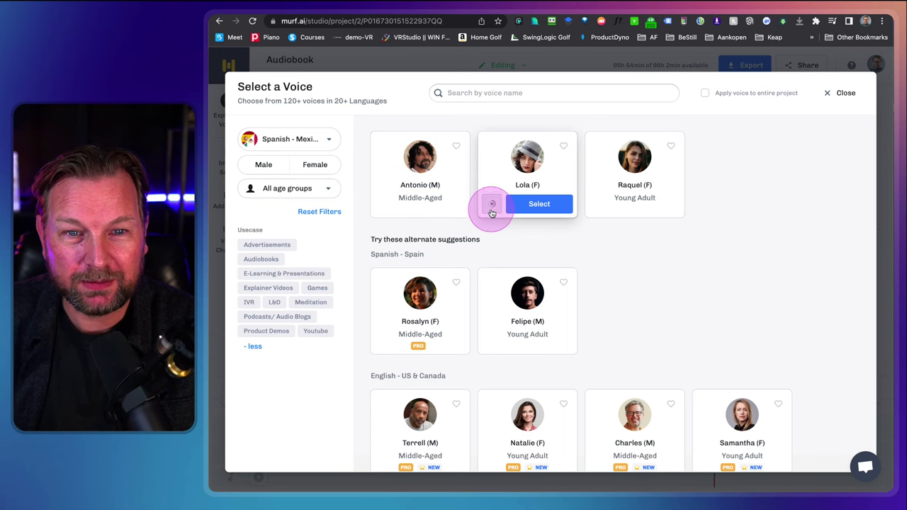
Filter the voice list to Italian and listen to the sample of the Nicola voice.
left_click(299, 139)
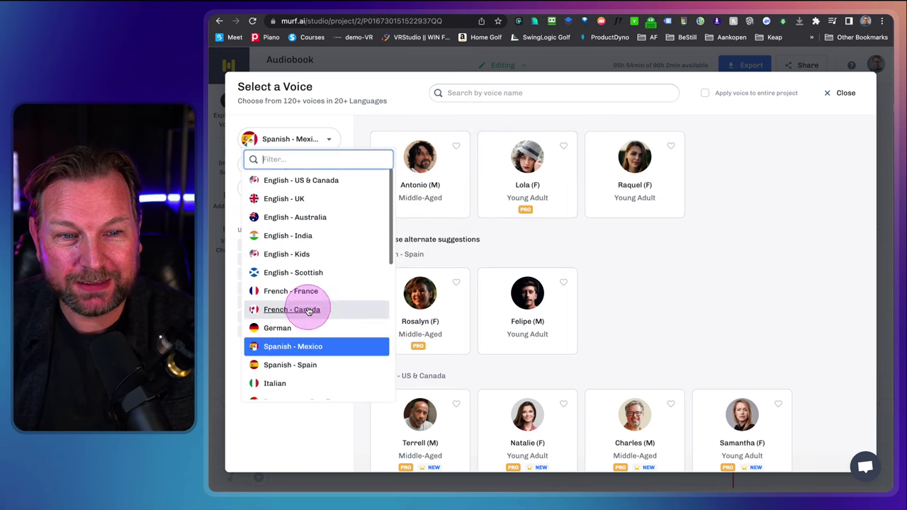
scroll(307, 309, "down", 2)
scroll(308, 311, "down", 1)
left_click(279, 272)
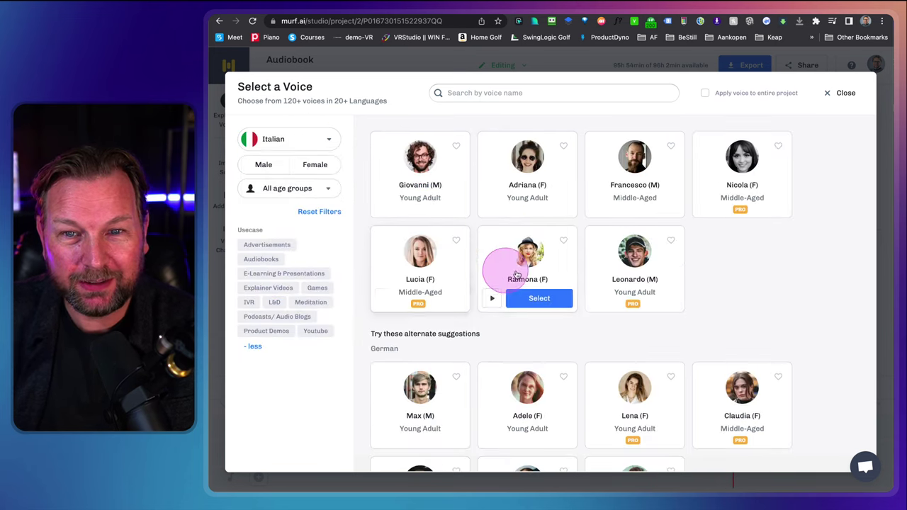
left_click(707, 207)
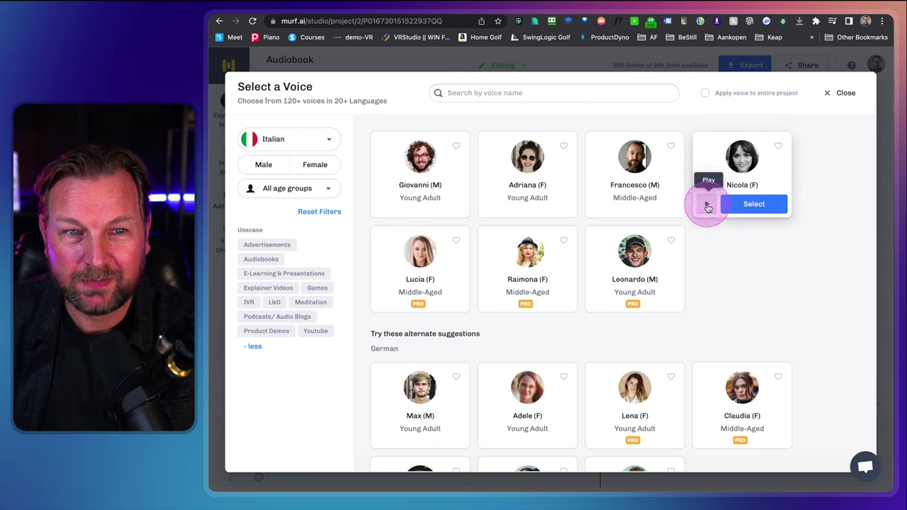
Look through the remaining languages offered in the voice language filter, from Portuguese down to Tamil.
left_click(328, 139)
scroll(304, 284, "down", 1)
scroll(304, 284, "down", 5)
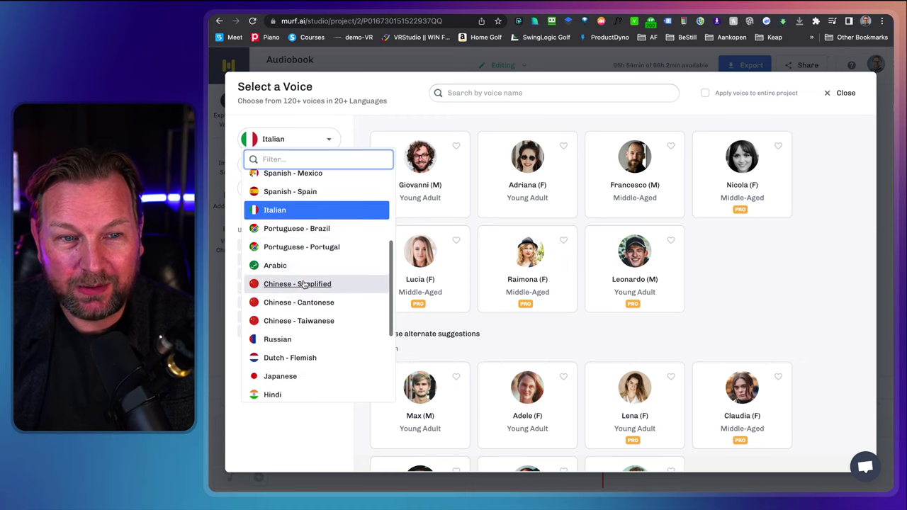
scroll(304, 284, "down", 3)
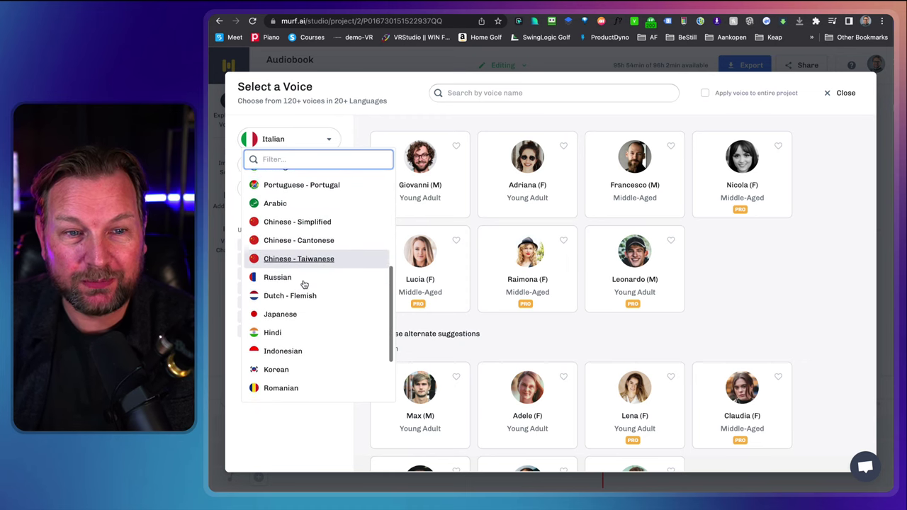
scroll(304, 284, "down", 4)
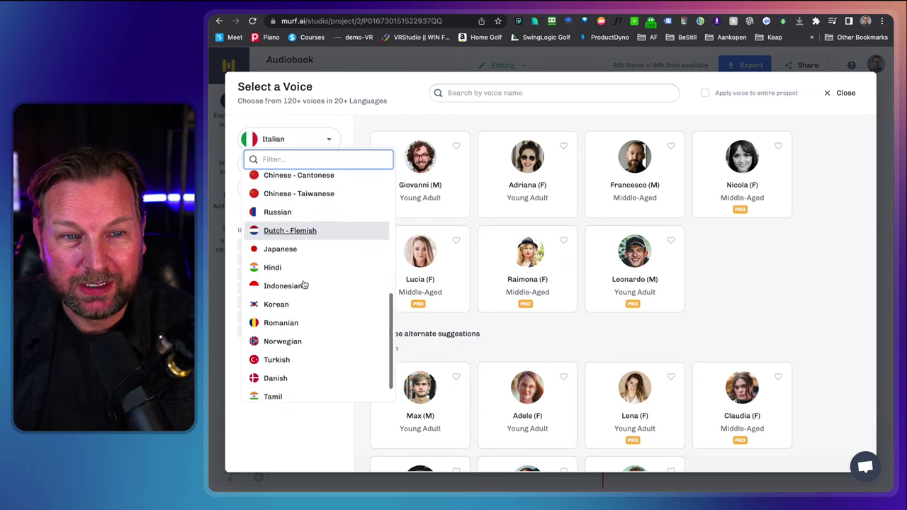
scroll(304, 284, "down", 1)
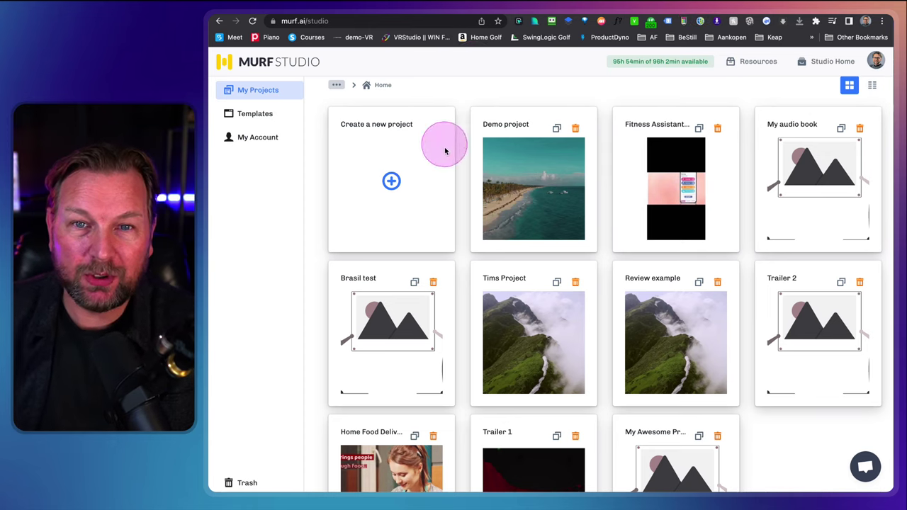
Look over the existing projects and the client workspaces on the Murf Studio home page.
scroll(531, 332, "down", 5)
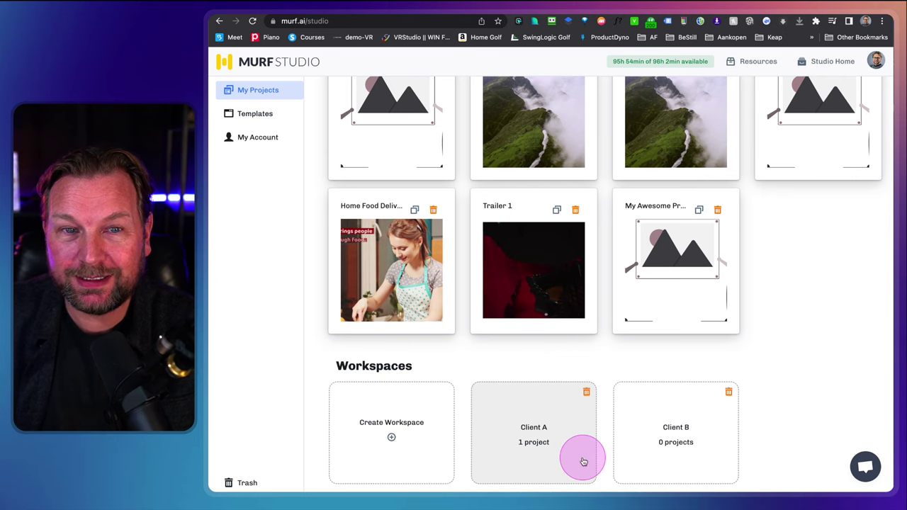
scroll(635, 329, "up", 5)
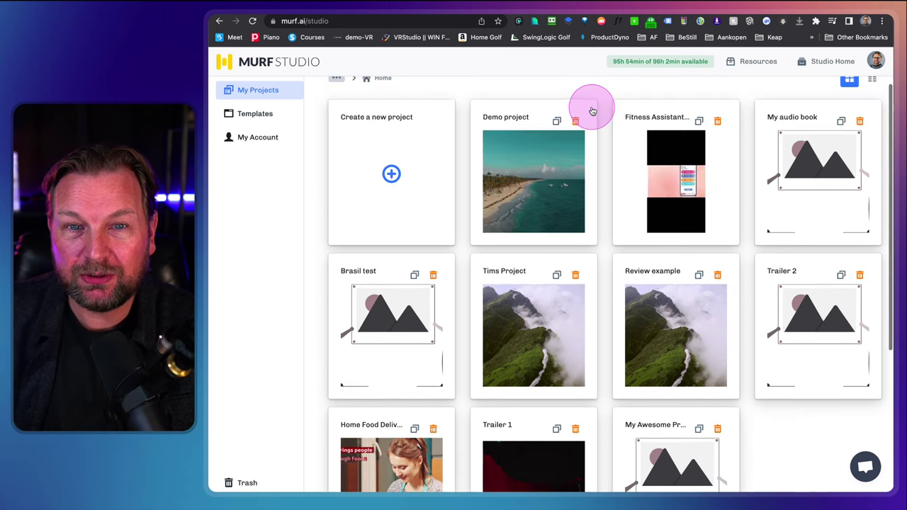
scroll(592, 111, "up", 1)
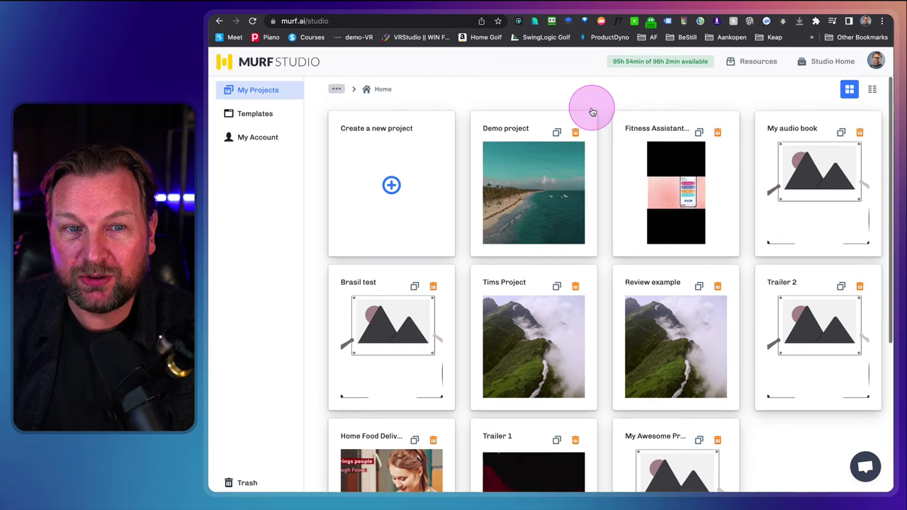
Create a blank audio project titled "Review project".
left_click(392, 169)
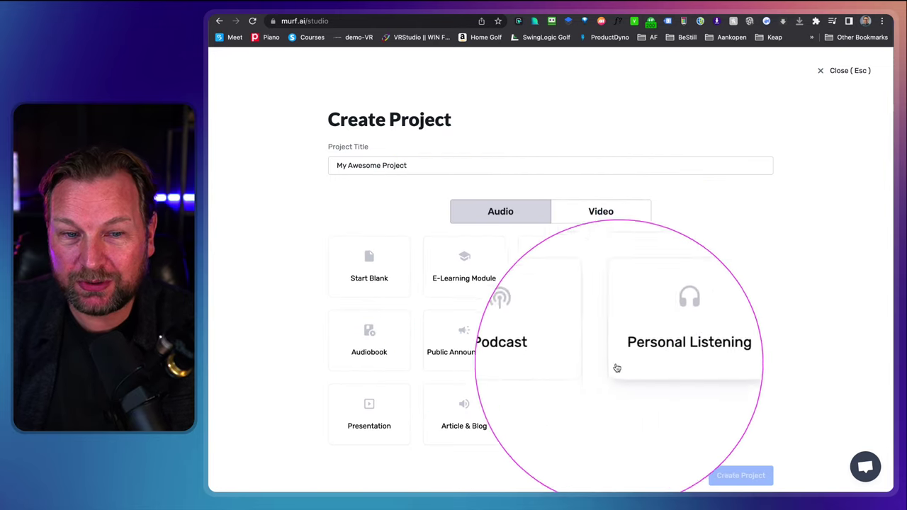
left_click(373, 269)
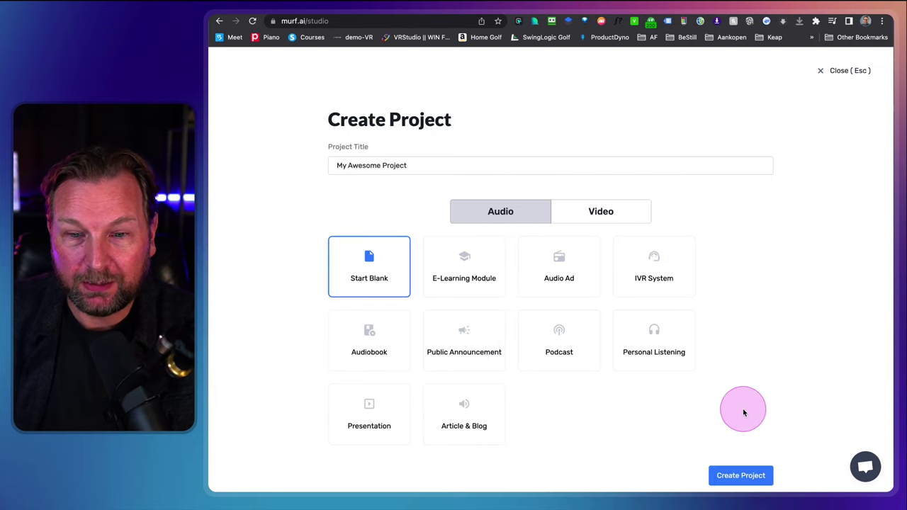
triple_click(357, 160)
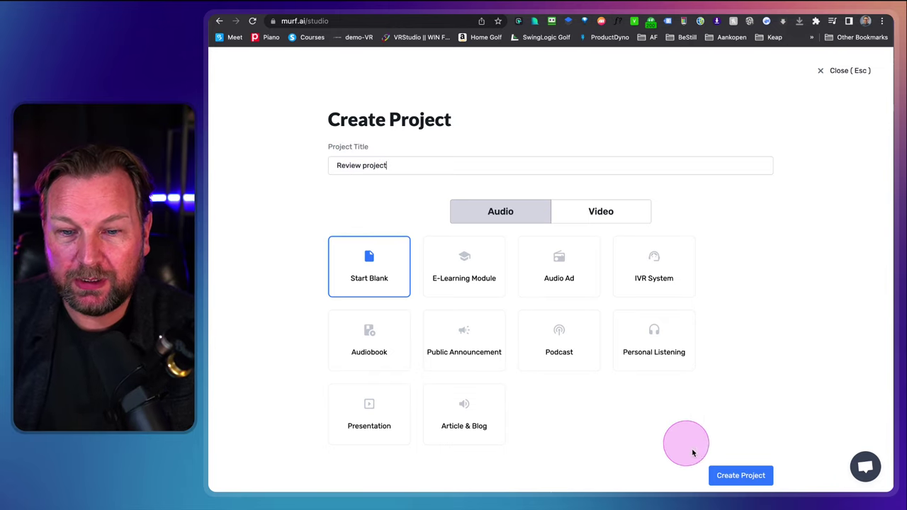
left_click(736, 475)
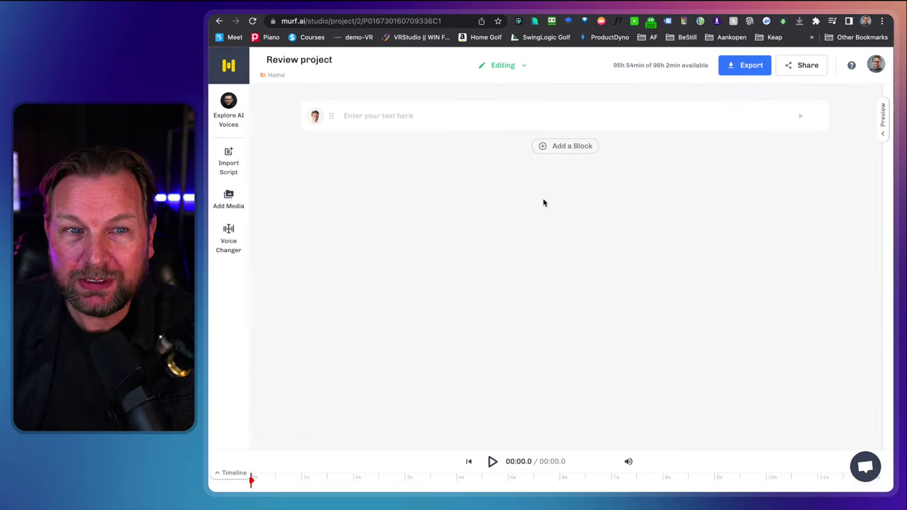
Switch to the untitled text document, copy the whole Royal Palm Resort script, and return to the empty text block in Murf Studio.
left_click(395, 116)
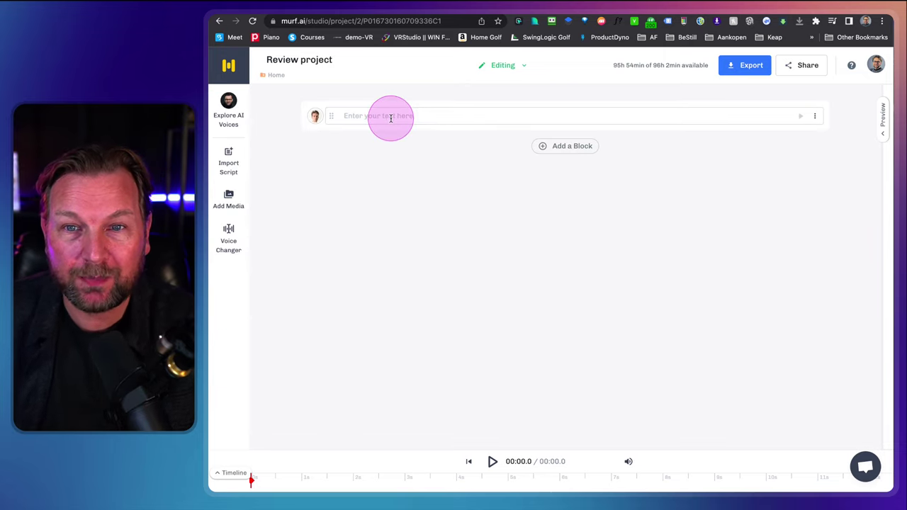
key("super+Tab")
key("super+Tab")
key("super+Tab")
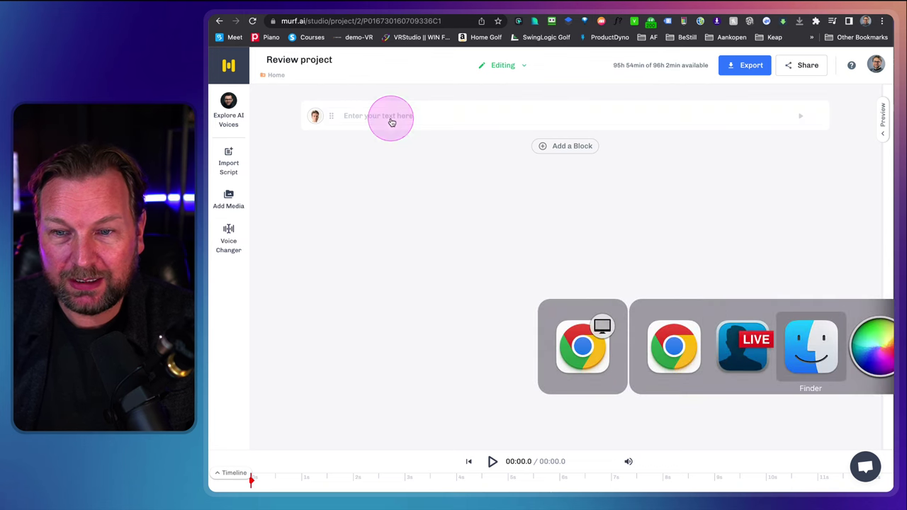
key("super+Tab")
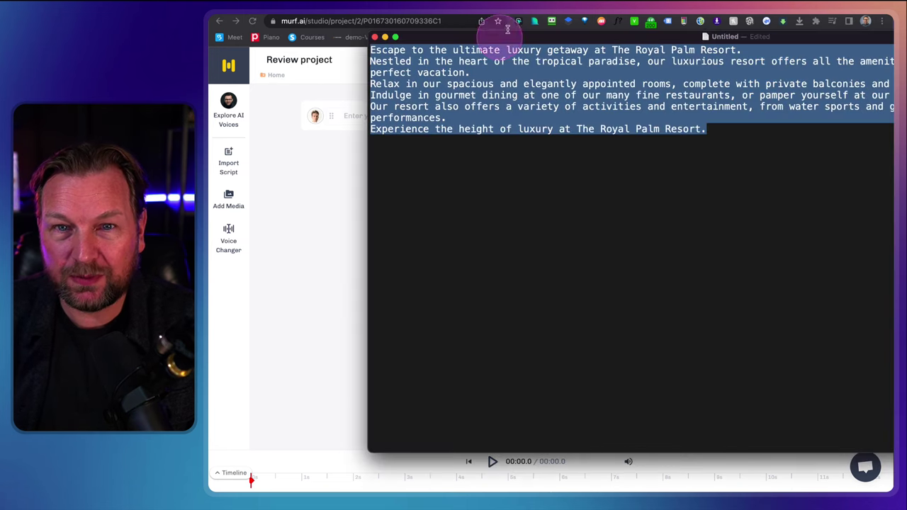
double_click(841, 37)
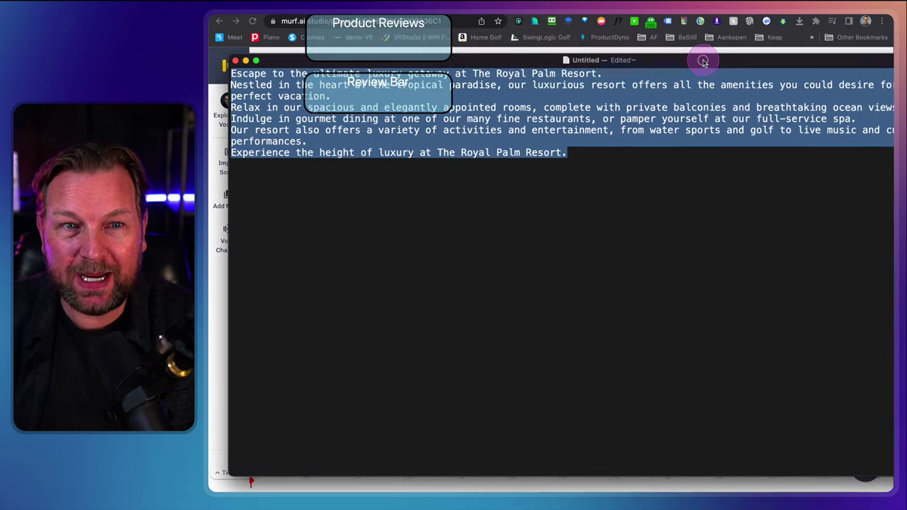
triple_click(593, 147)
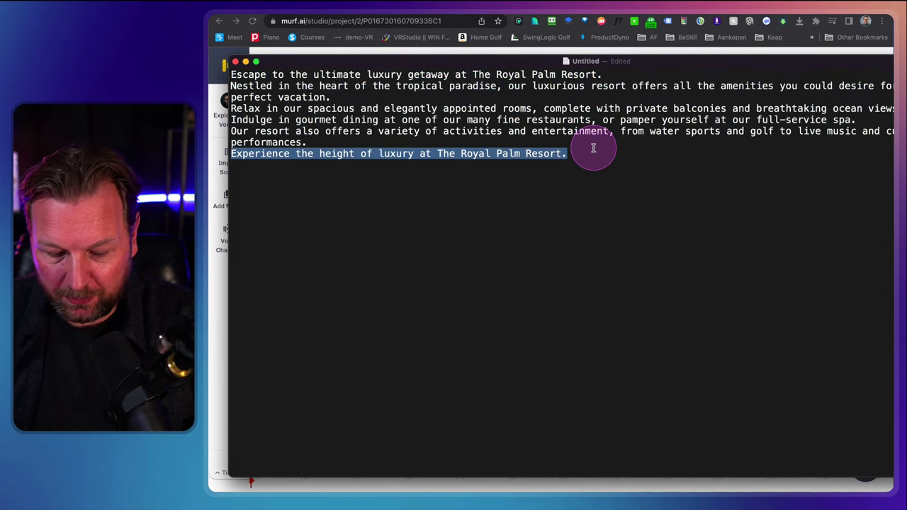
key("super+a")
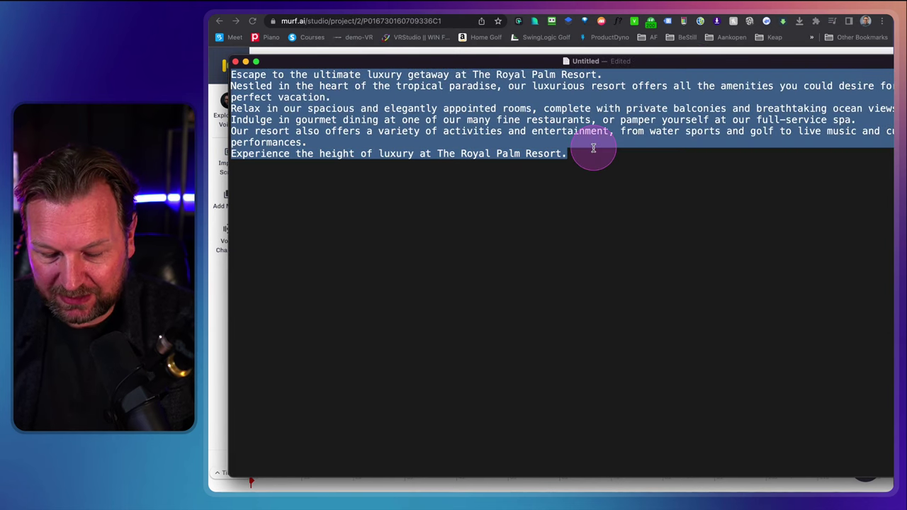
left_click(223, 303)
left_click(415, 126)
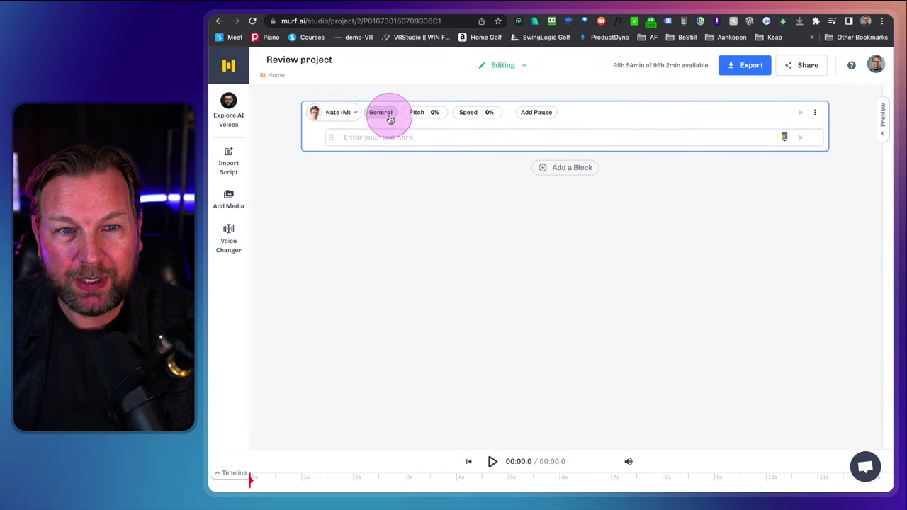
Change the empty block's voice to Samantha (F) and its speaking style to Luxury.
left_click(319, 116)
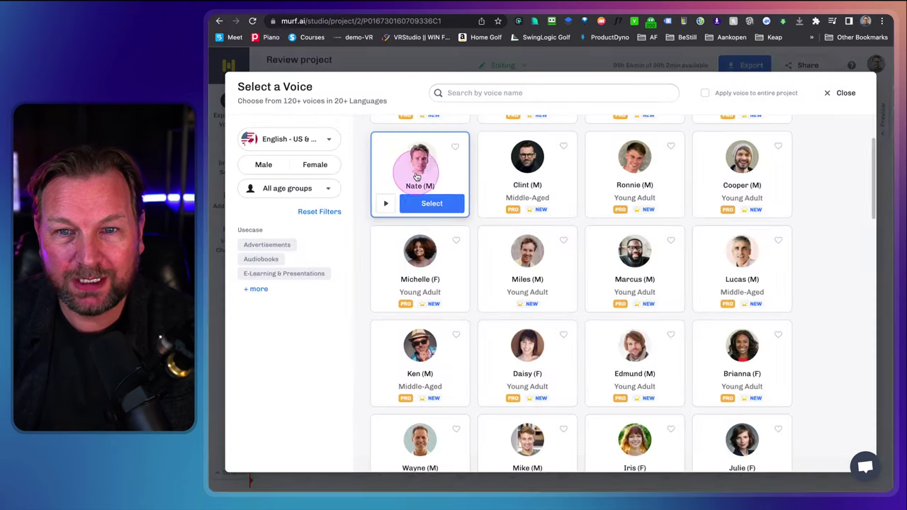
scroll(744, 266, "down", 2)
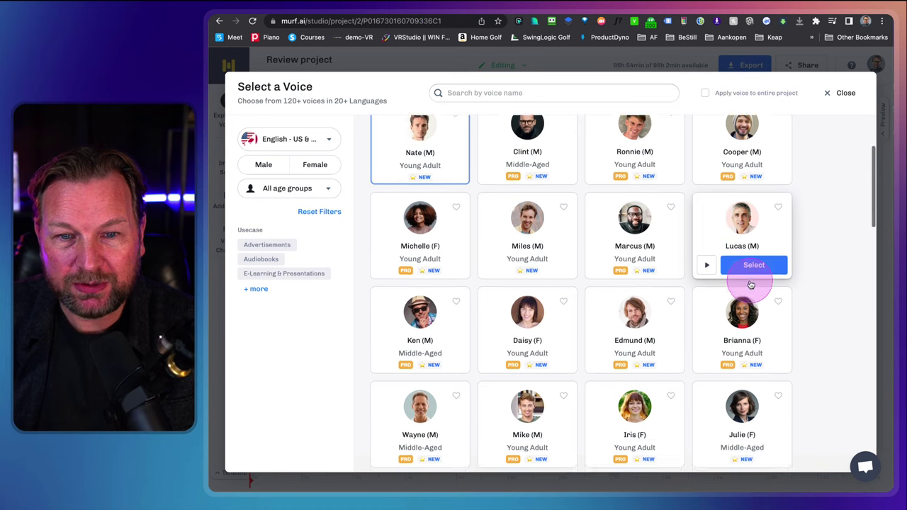
scroll(750, 284, "up", 5)
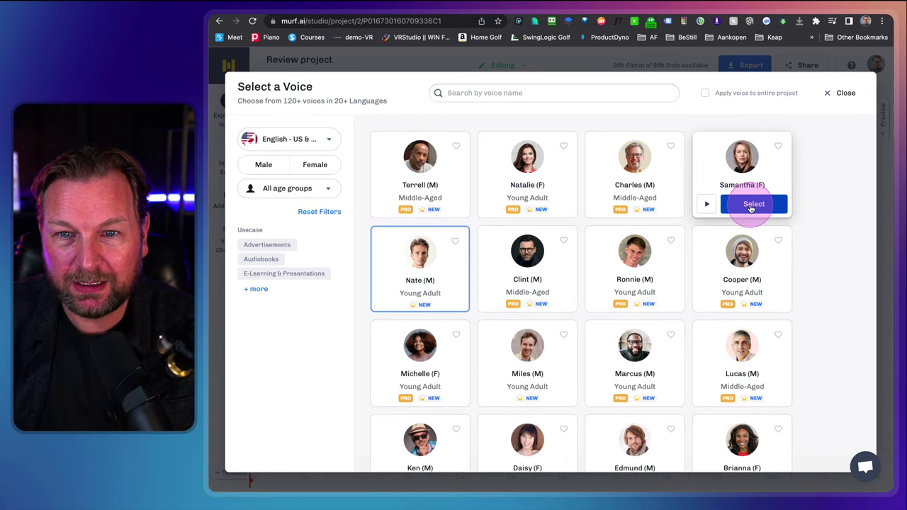
left_click(752, 205)
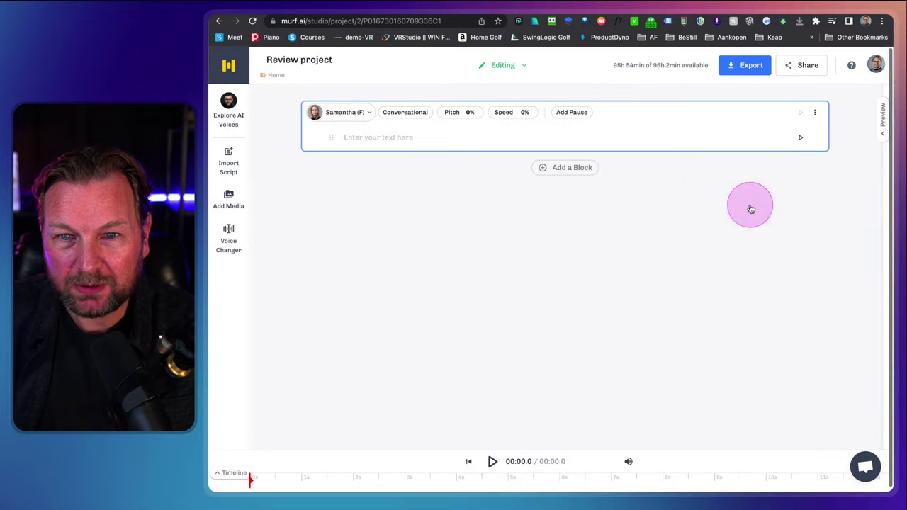
left_click(394, 119)
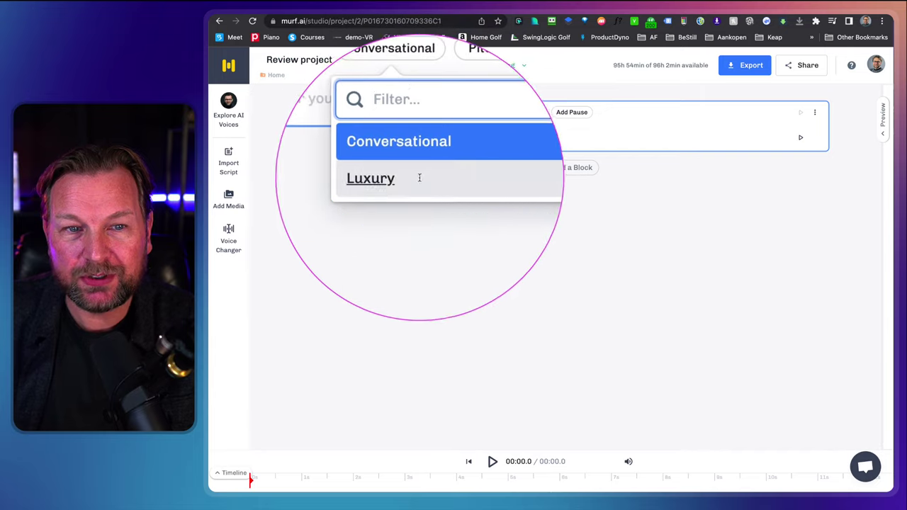
left_click(398, 181)
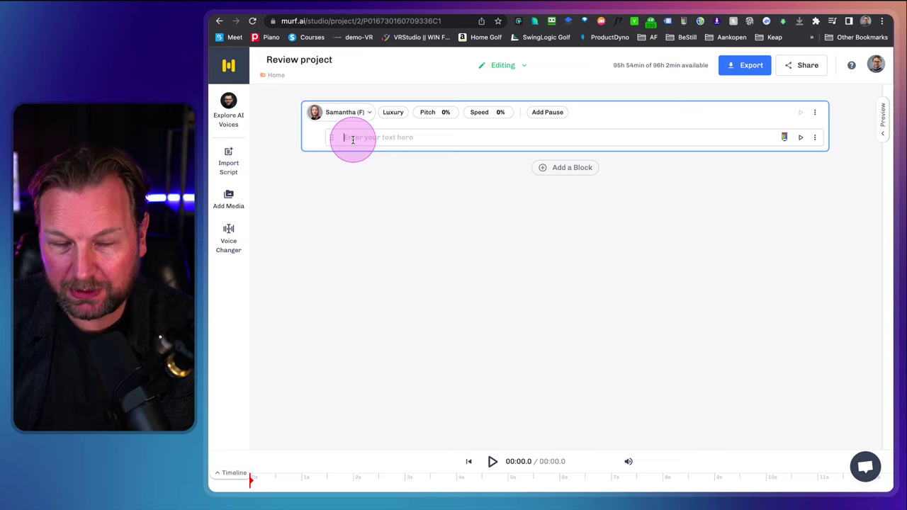
Paste the copied resort script split by sentences, and generate and play the first sentence's voiceover.
key("super+v")
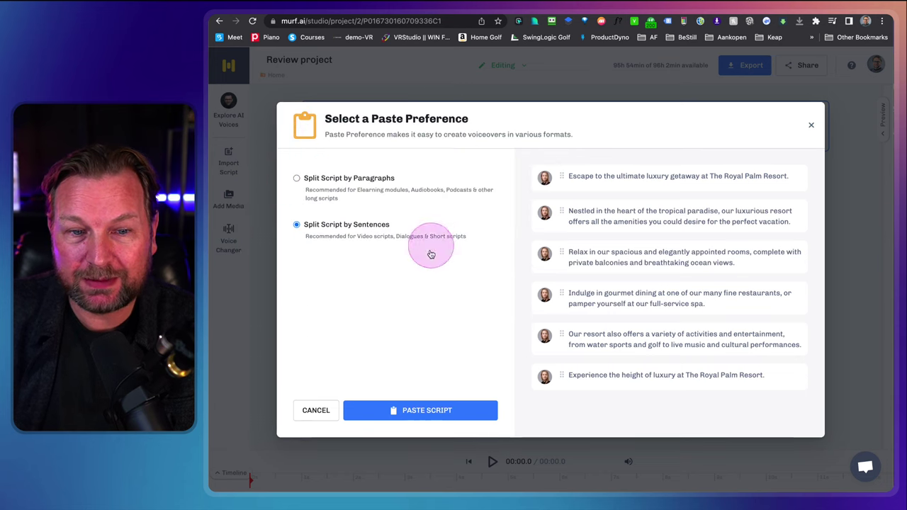
left_click(407, 411)
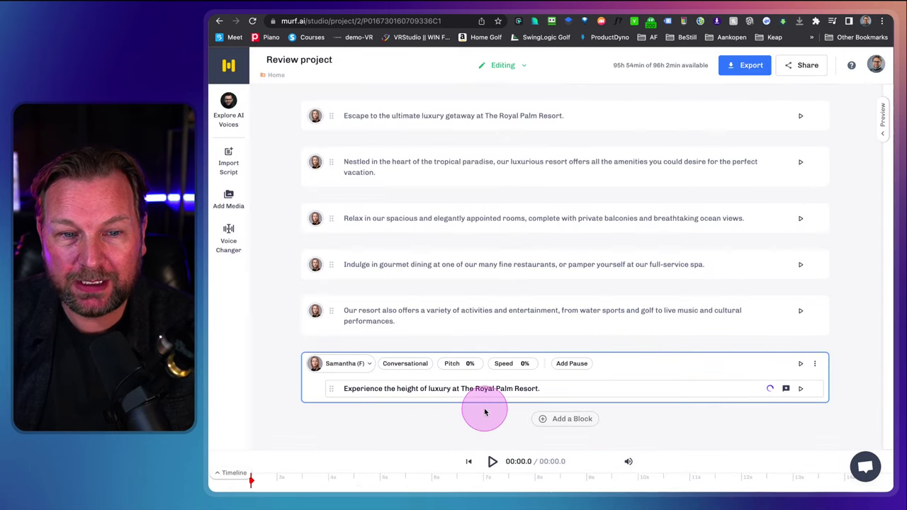
mouse_move(371, 142)
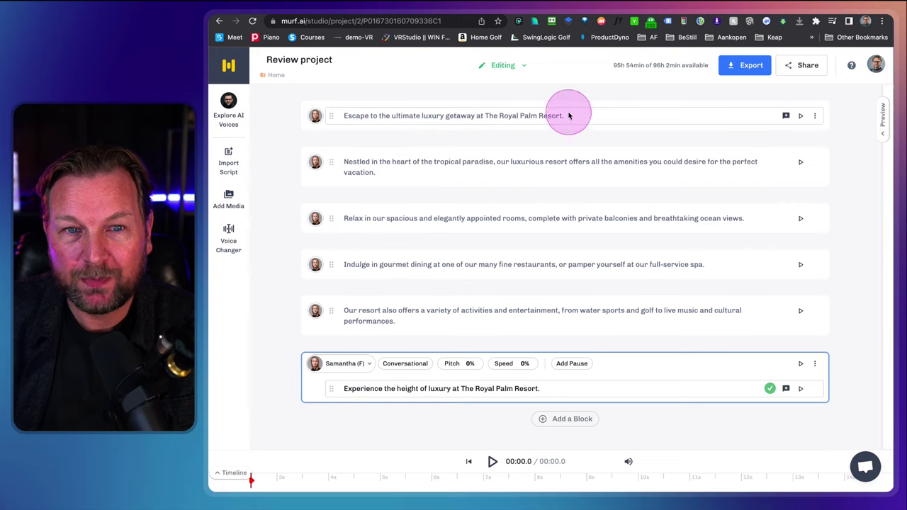
left_click(799, 117)
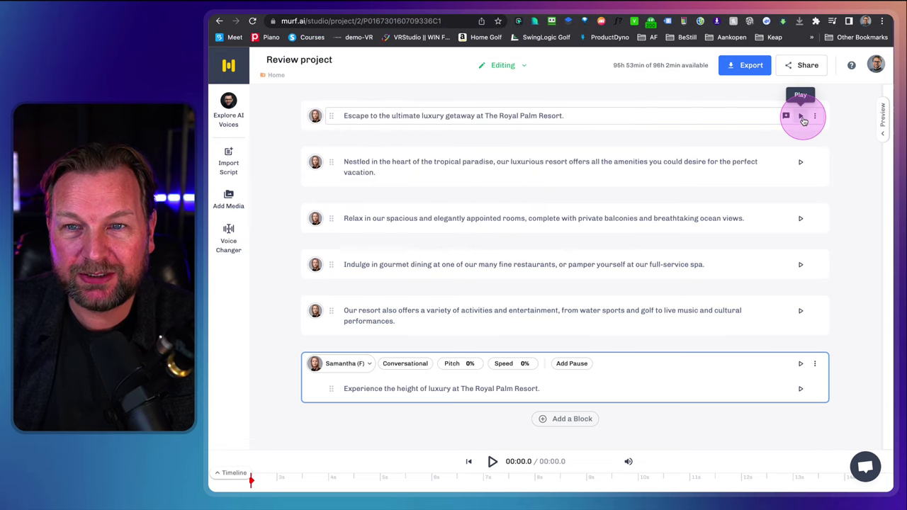
left_click(800, 117)
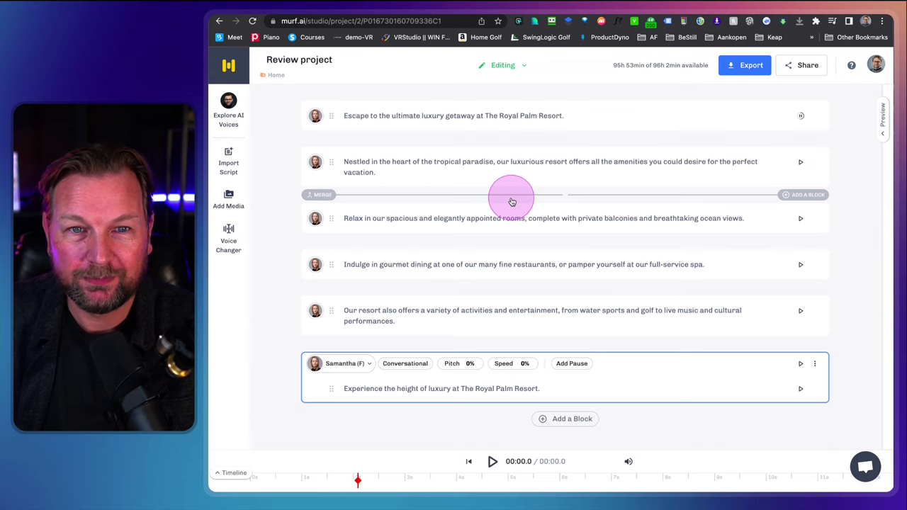
Add a Weak (0.5s) pause at the end of the first sentence, "Escape to the ultimate luxury getaway at The Royal Palm Resort.".
left_click(575, 115)
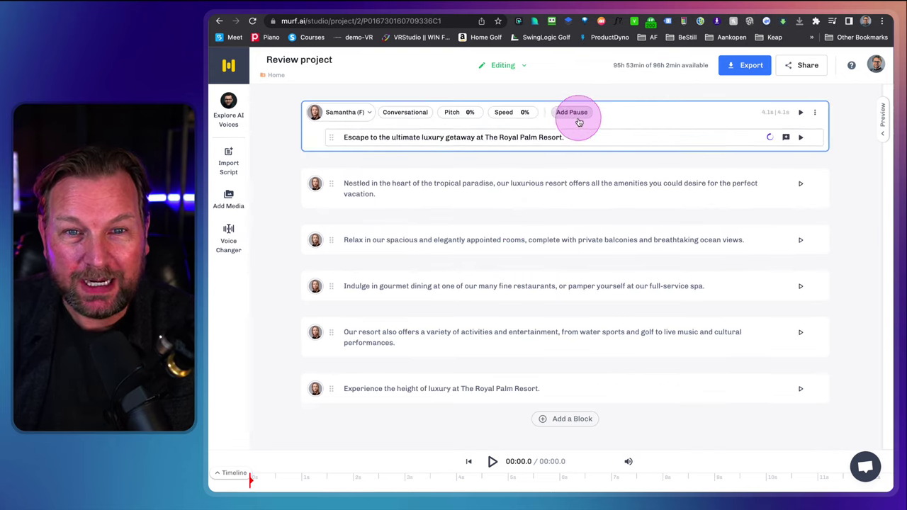
left_click(579, 121)
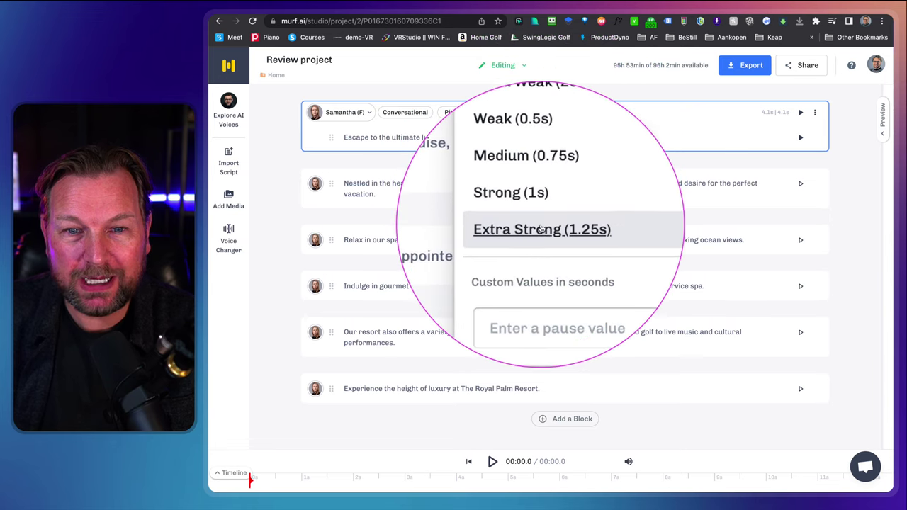
left_click(531, 173)
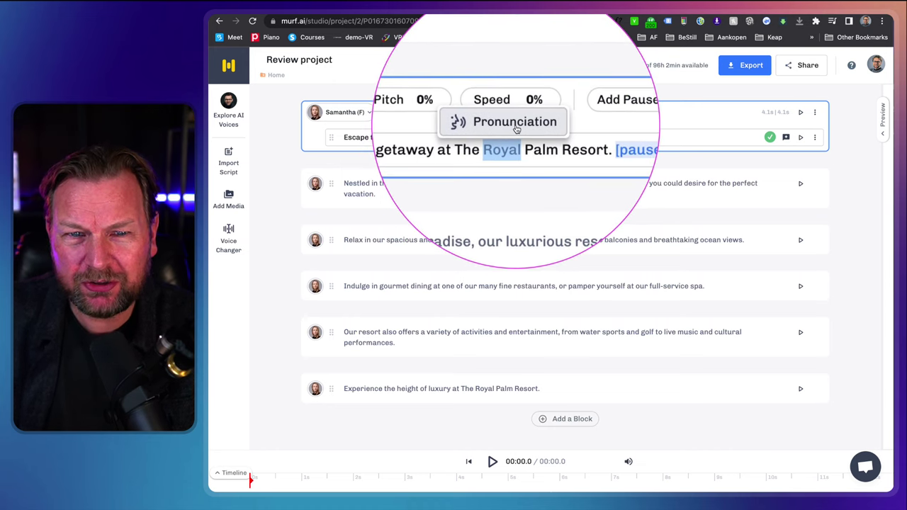
Try to preview a custom pronunciation for the word "Royal" in the first sentence, with "Royaal" entered as the IPA.
left_click(515, 126)
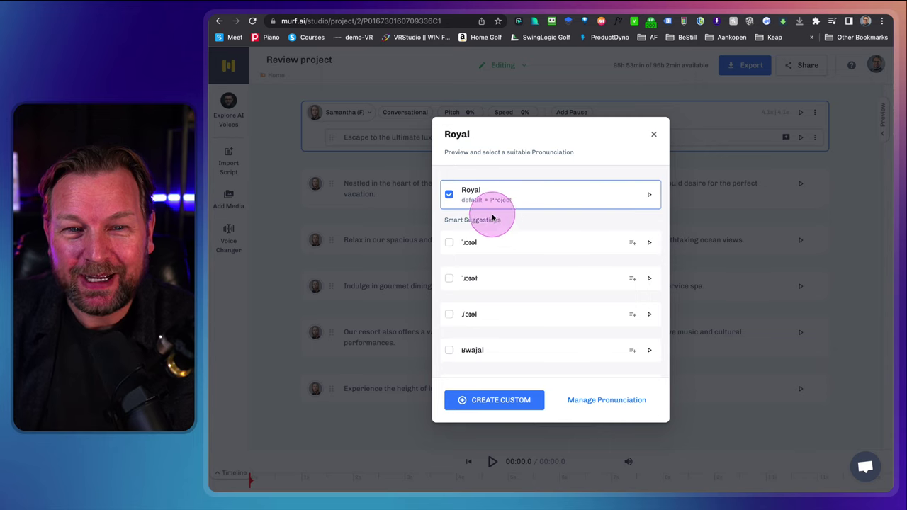
left_click(489, 401)
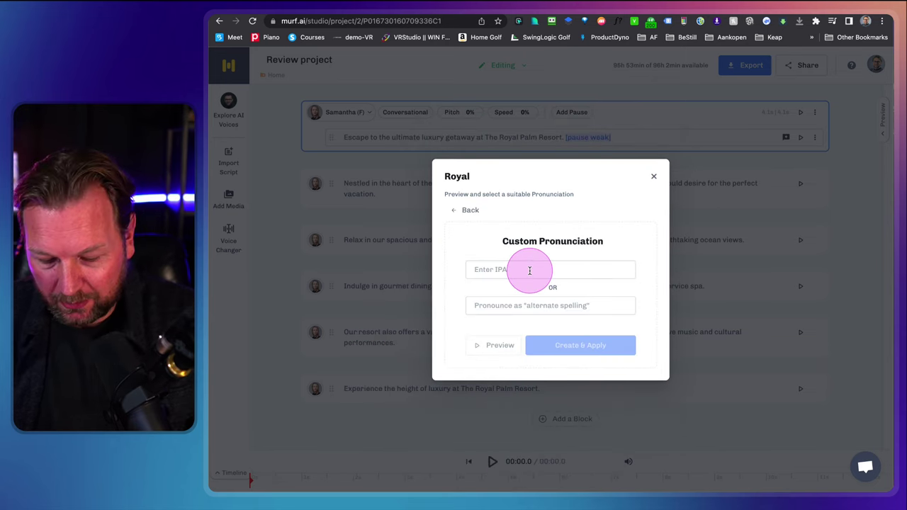
left_click(529, 270)
type("Royaal")
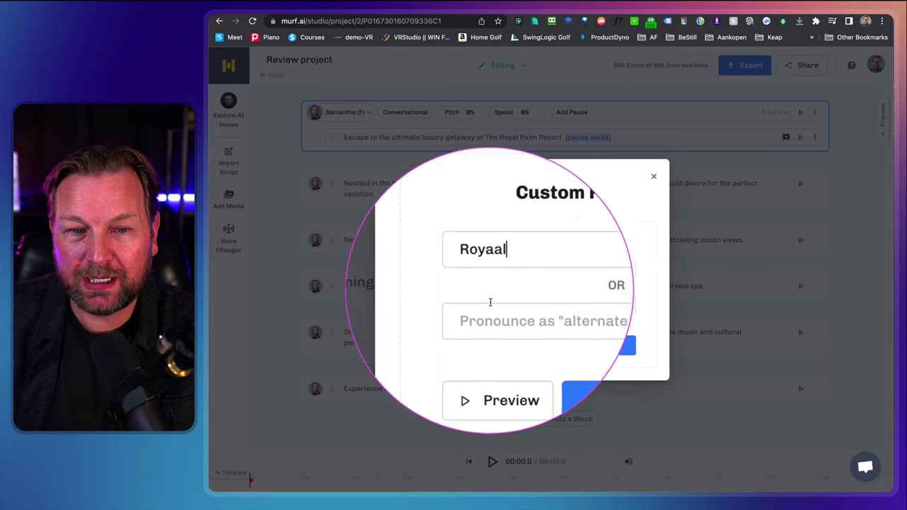
left_click(489, 351)
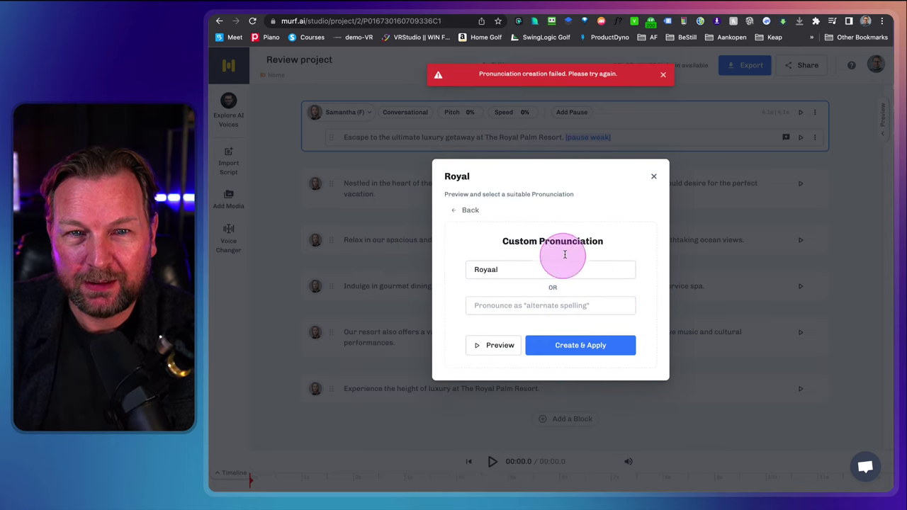
Move "Royaal" from the IPA to the alternate spelling of "Royal", and close the custom pronunciation without applying it.
left_click(506, 272)
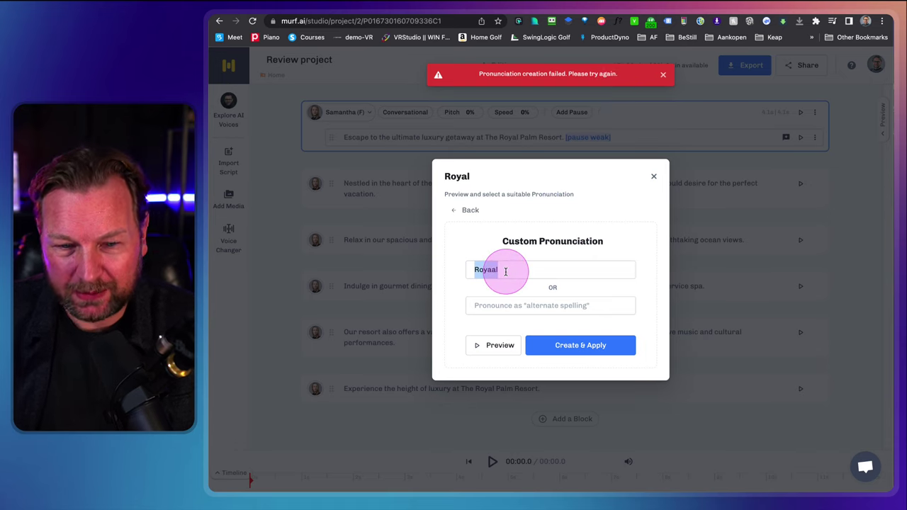
key("ctrl+x")
left_click(500, 310)
key("ctrl+v")
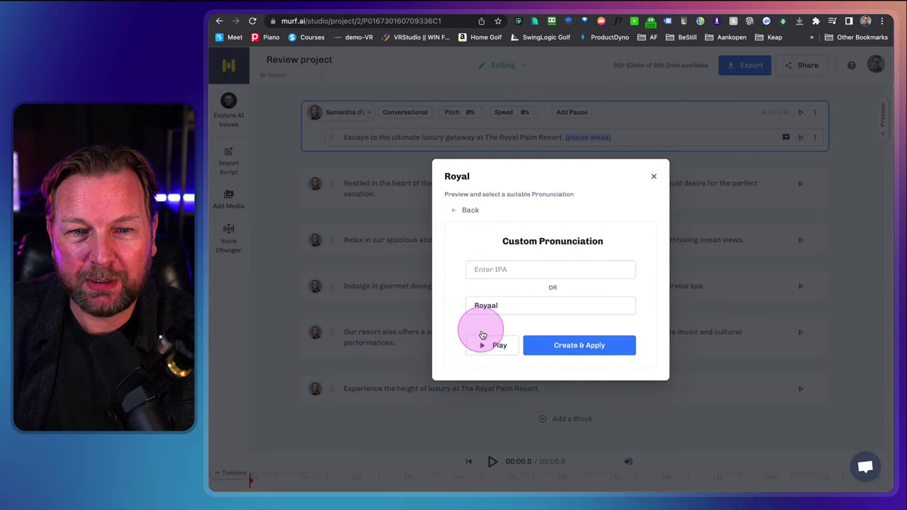
left_click(654, 177)
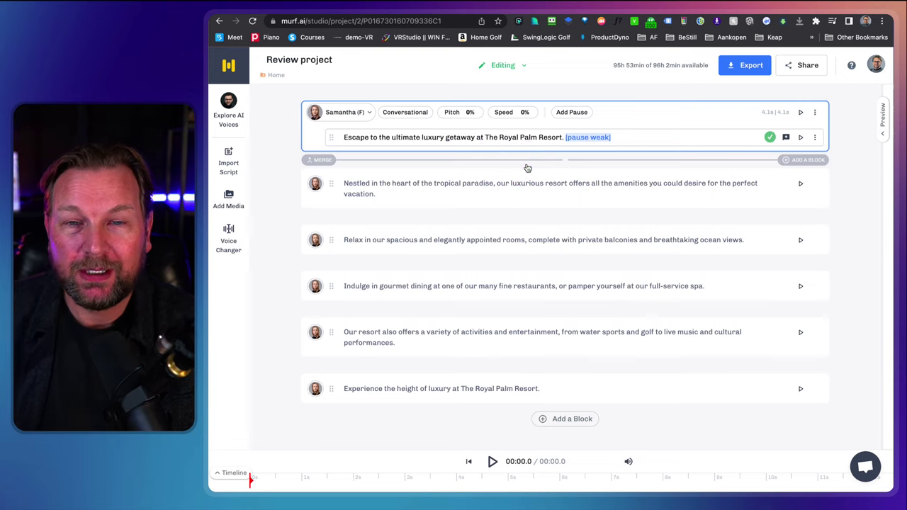
Add a Weak (0.5s) pause at the end of the second sentence, about the tropical paradise and perfect vacation.
left_click(587, 137)
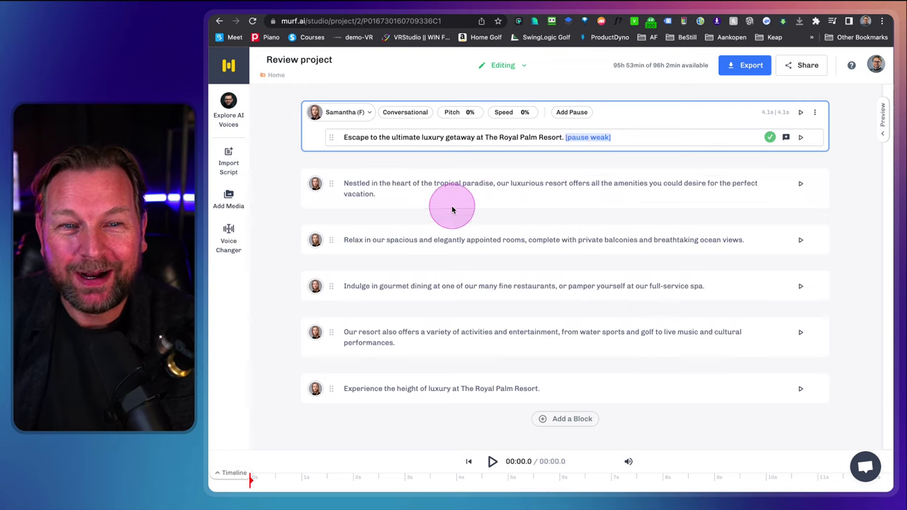
left_click(420, 196)
left_click(574, 158)
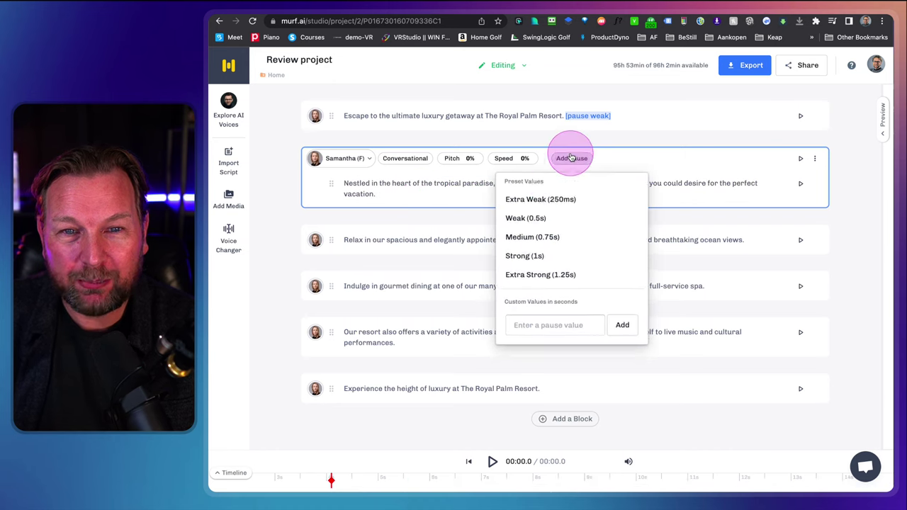
left_click(544, 217)
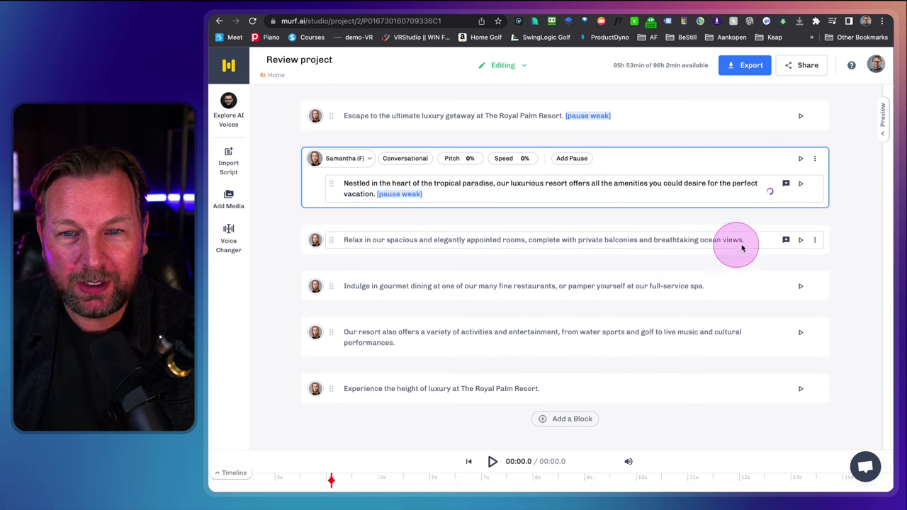
Add a Weak (0.5s) pause at the end of the third, fourth and fifth sentences, from "Relax in our spacious" through "cultural performances.".
left_click(762, 245)
left_click(549, 216)
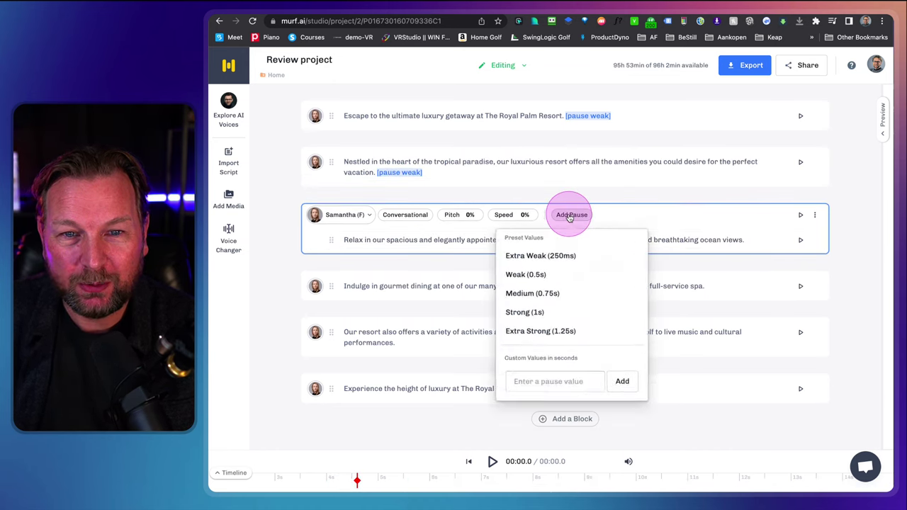
left_click(547, 275)
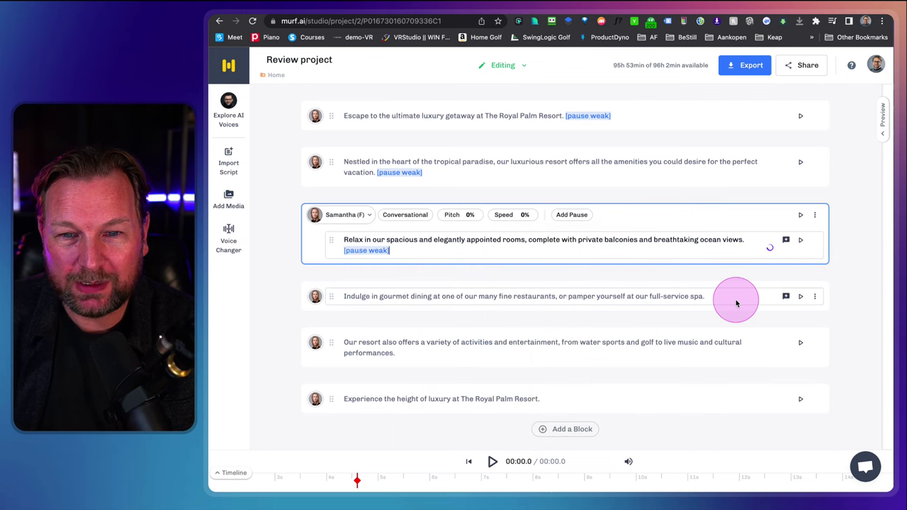
left_click(720, 300)
left_click(567, 272)
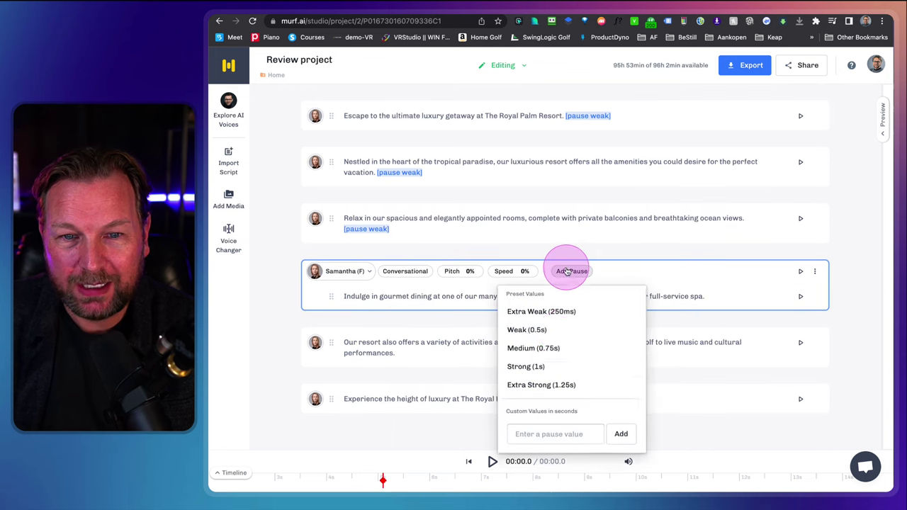
left_click(556, 330)
left_click(522, 356)
left_click(572, 320)
left_click(550, 180)
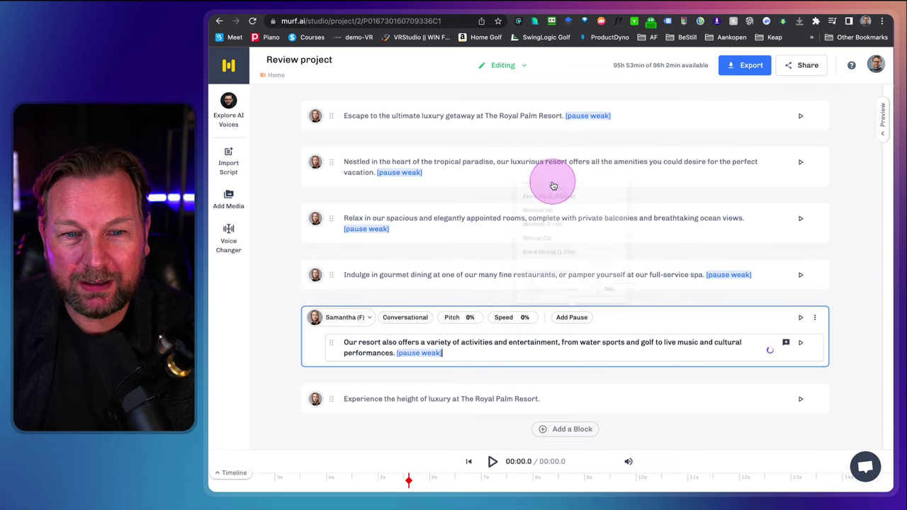
Expand the timeline, bring its start into view, and open the stock music library for the music track.
left_click(550, 400)
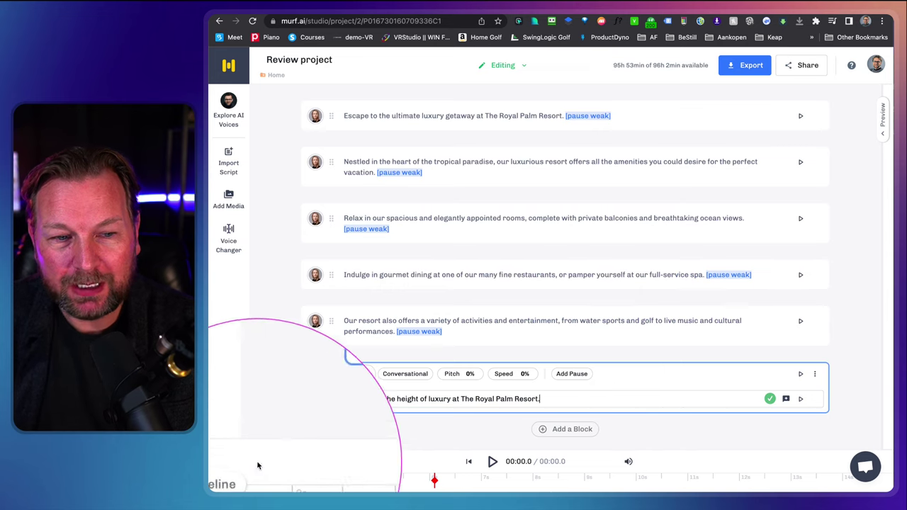
left_click(219, 476)
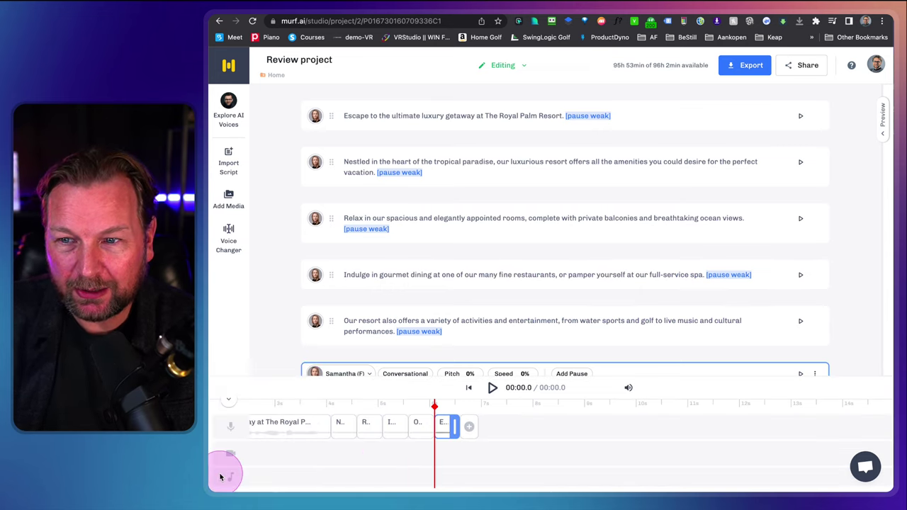
scroll(338, 440, "left", 3)
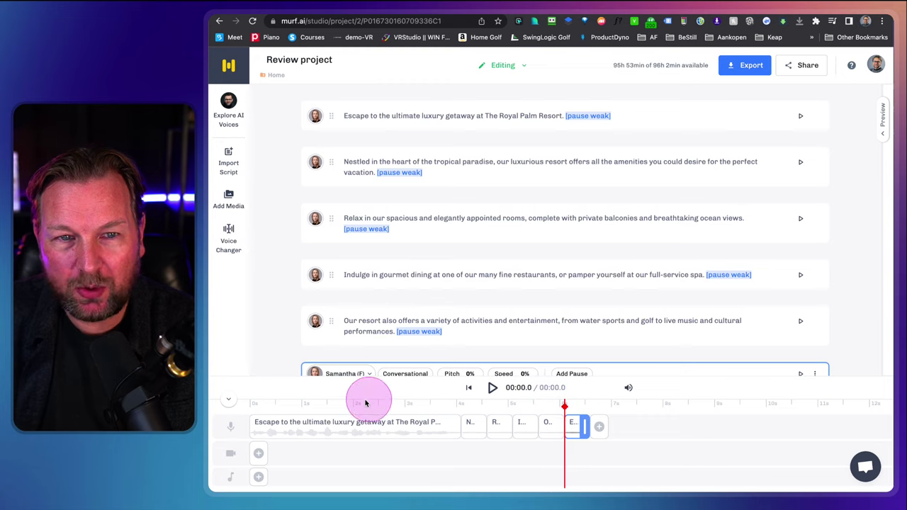
left_click(259, 482)
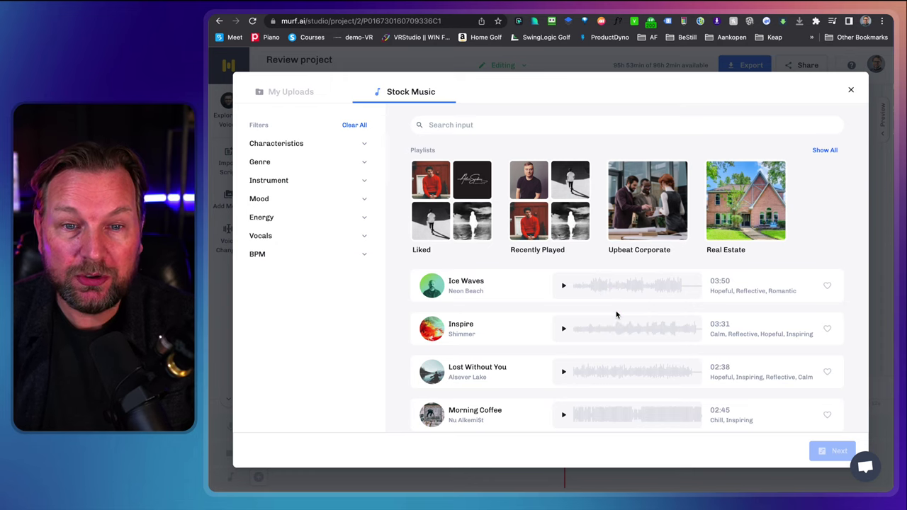
Browse the playlists and tracks offered in the stock music library.
scroll(616, 314, "down", 3)
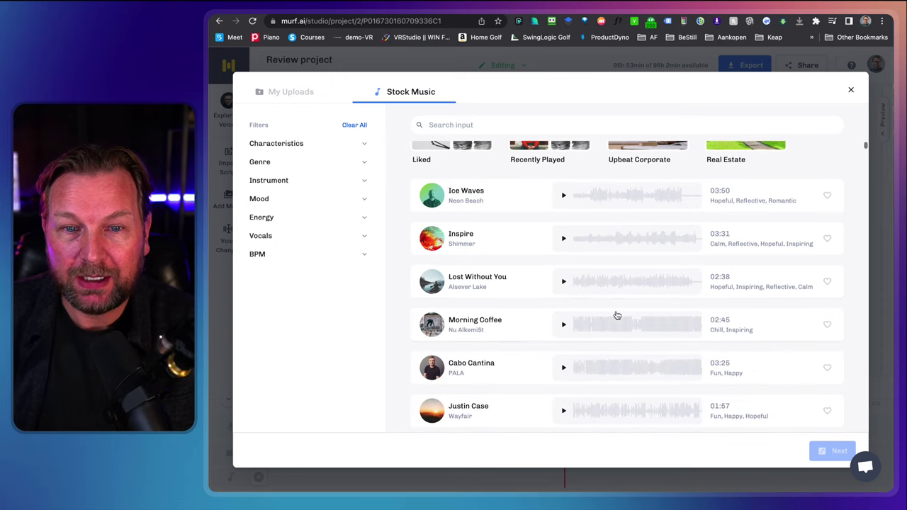
scroll(616, 314, "down", 1)
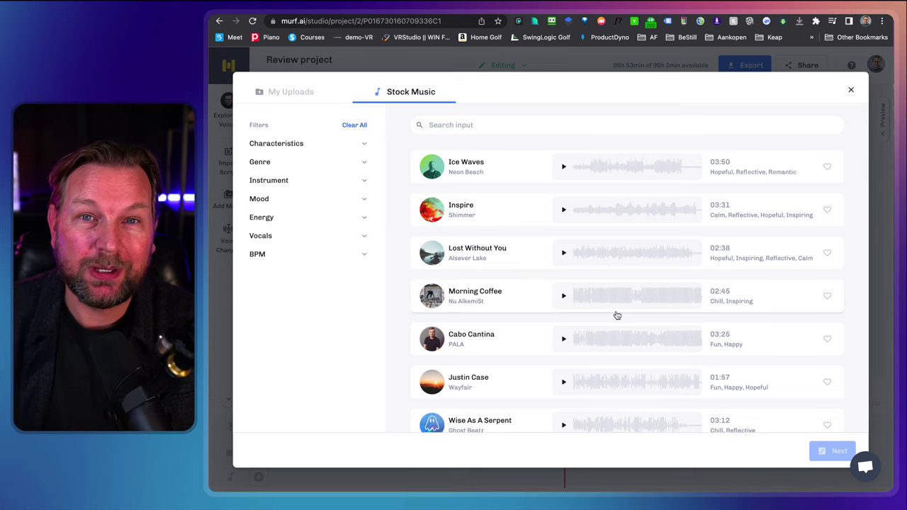
scroll(616, 314, "up", 3)
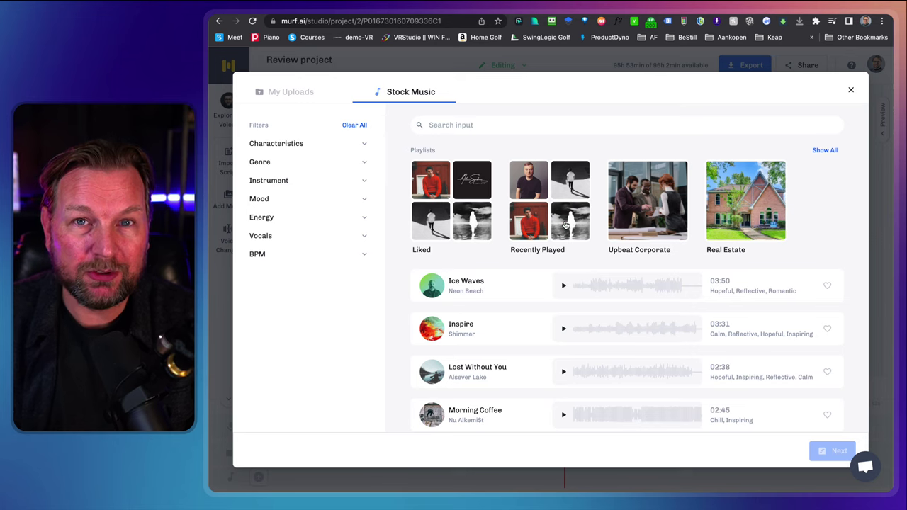
scroll(566, 225, "down", 2)
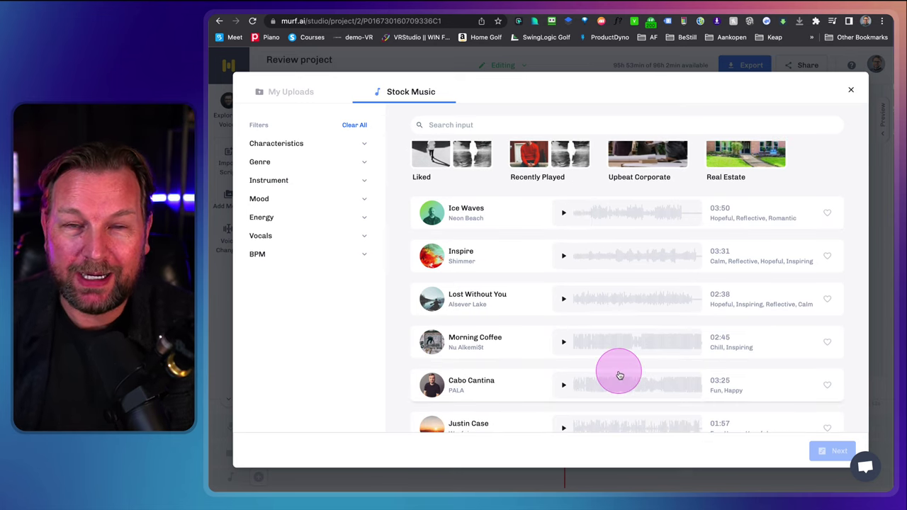
scroll(619, 375, "up", 2)
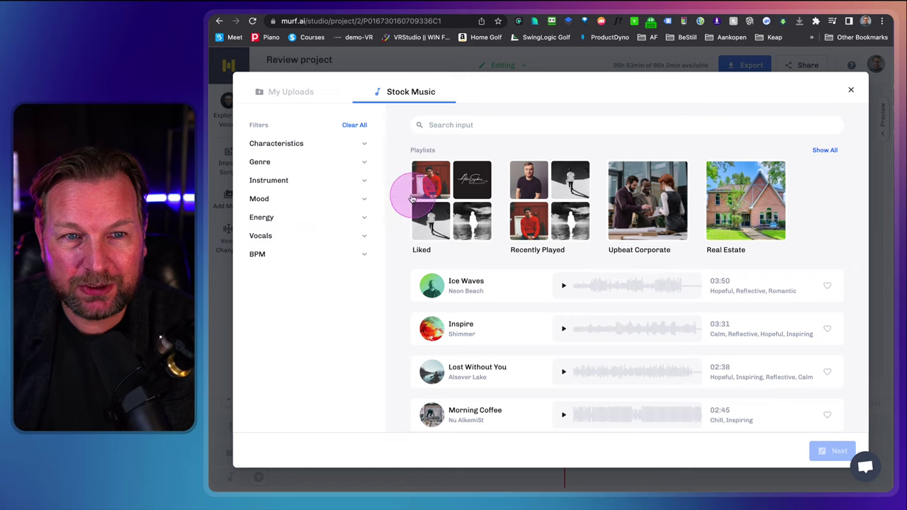
scroll(489, 255, "down", 1)
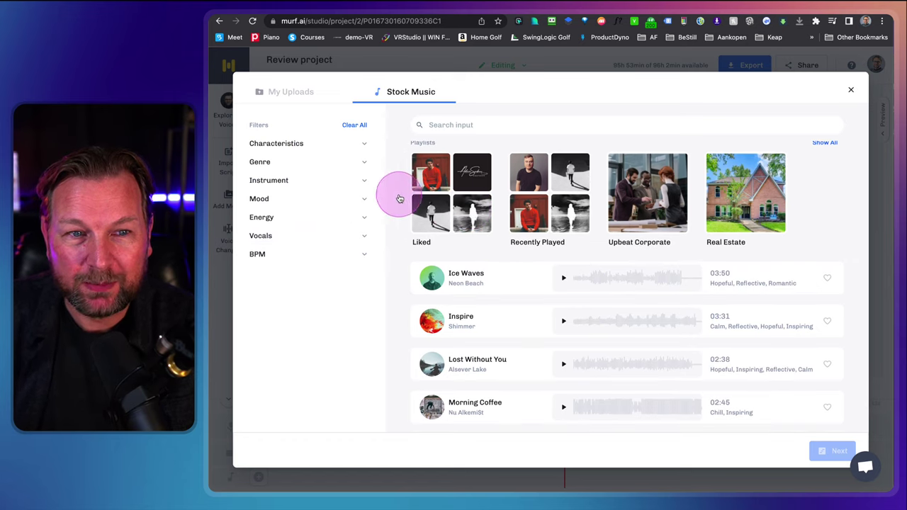
Examine the options of the Characteristics, Genre and Instrument filters for stock music.
left_click(274, 149)
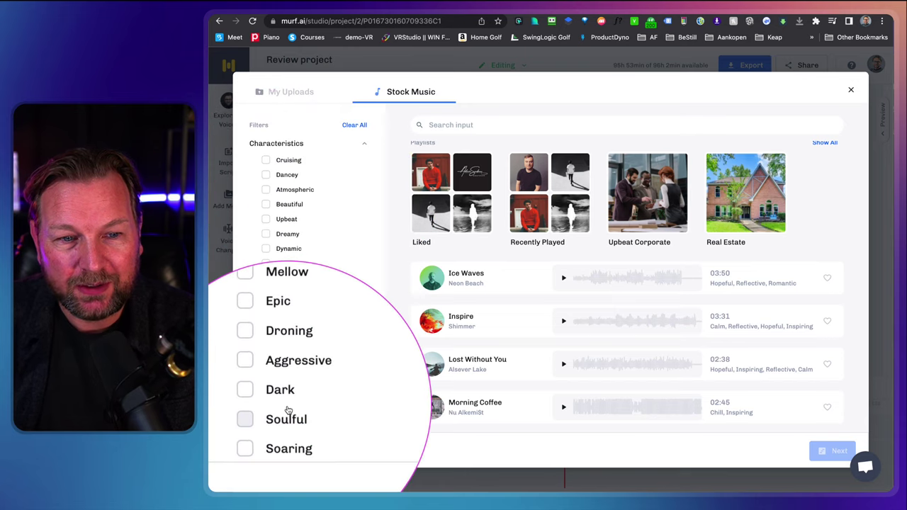
scroll(290, 425, "down", 4)
scroll(290, 431, "down", 1)
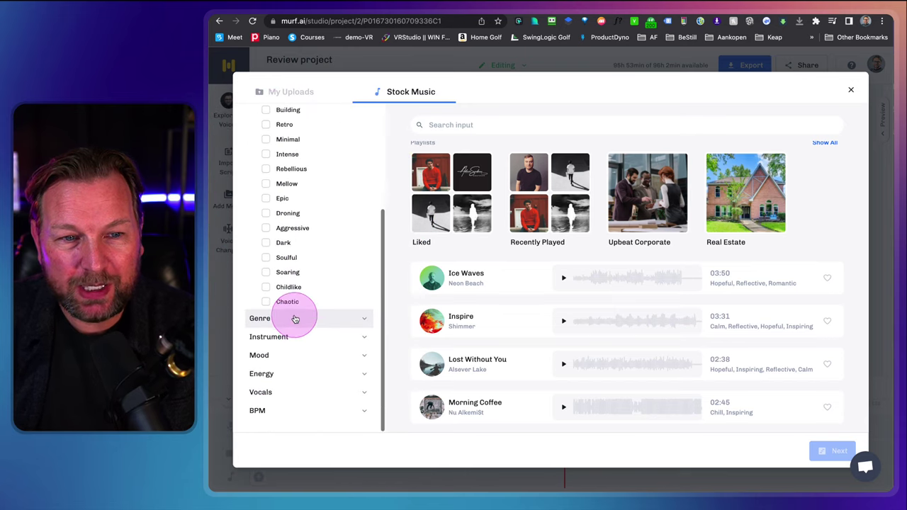
scroll(287, 332, "down", 5)
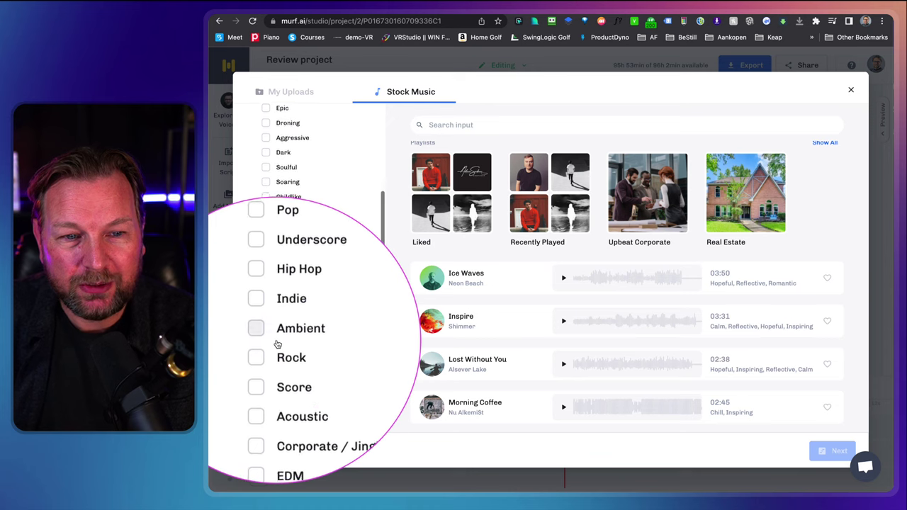
scroll(277, 343, "down", 9)
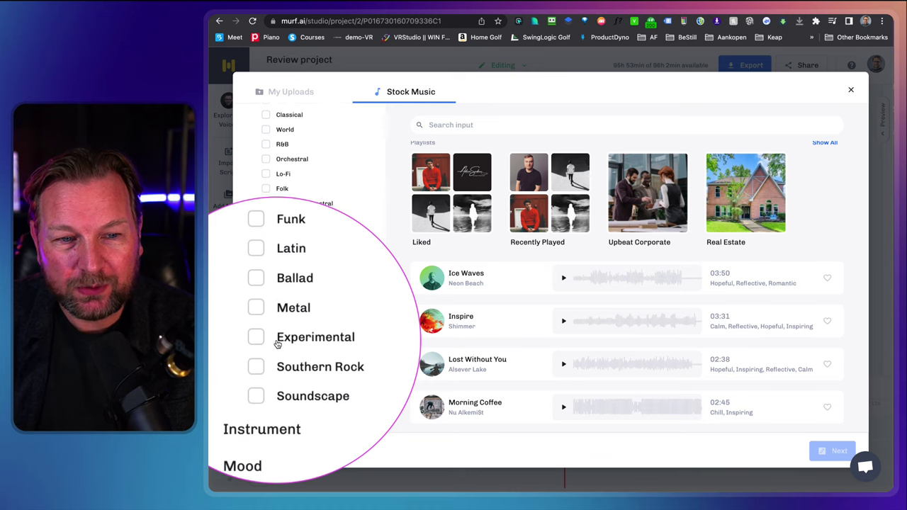
left_click(277, 341)
scroll(277, 347, "down", 3)
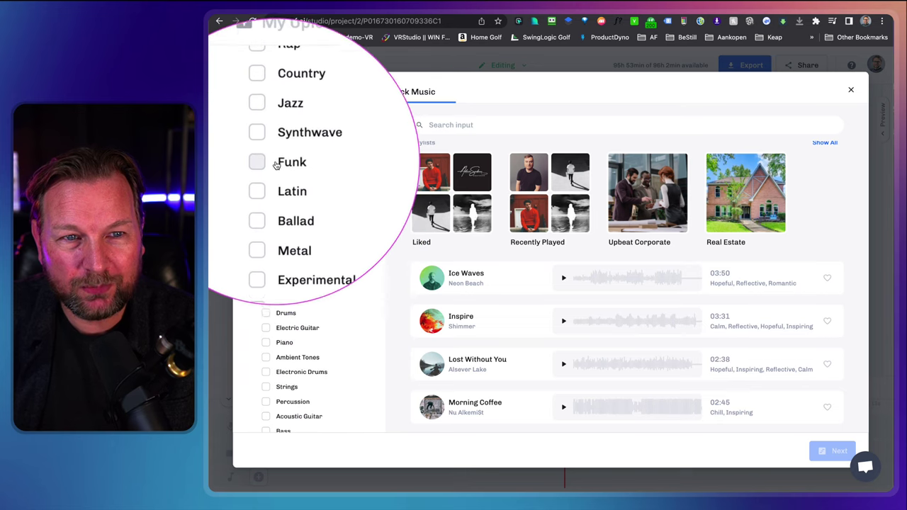
left_click(280, 131)
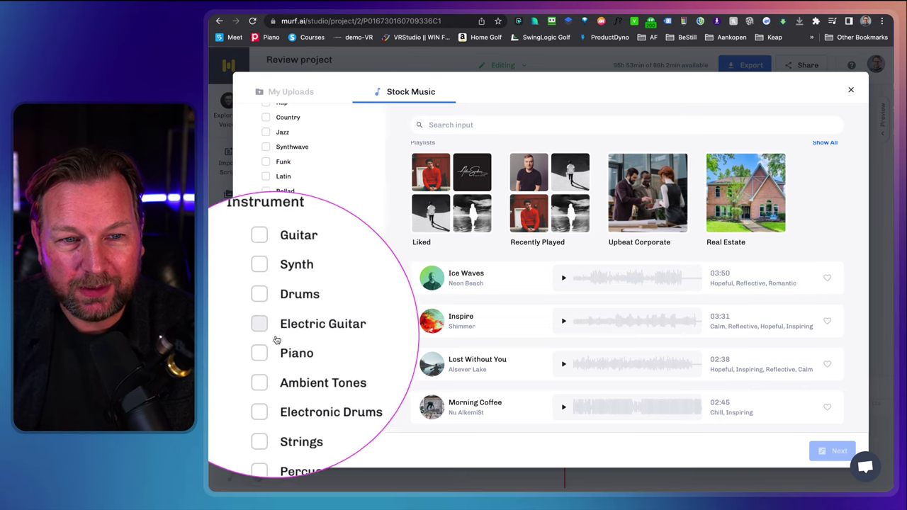
scroll(269, 361, "down", 2)
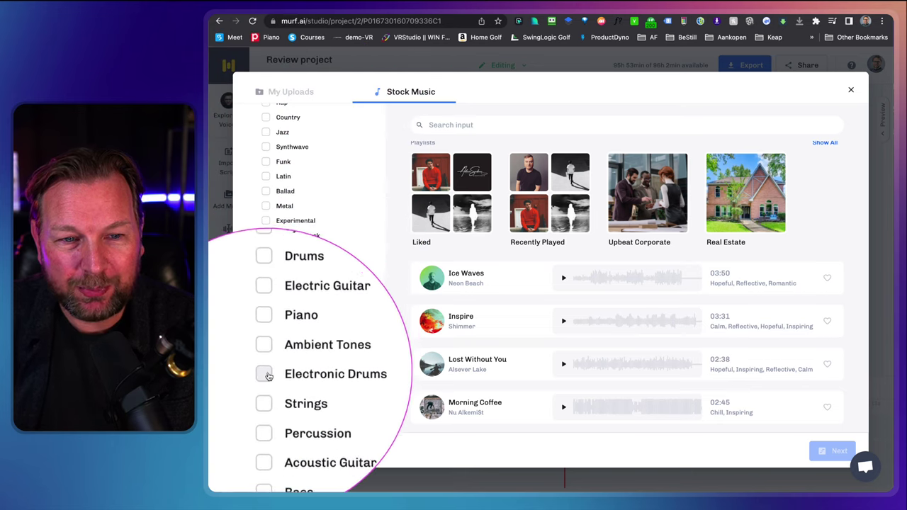
left_click(266, 406)
scroll(266, 404, "up", 10)
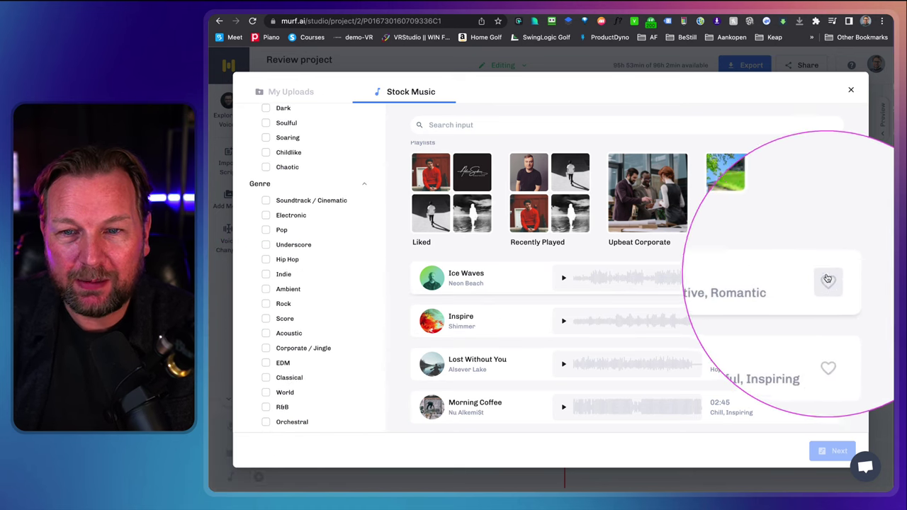
Preview "Sinful City" from the Liked playlist, and select it for clipping.
left_click(436, 206)
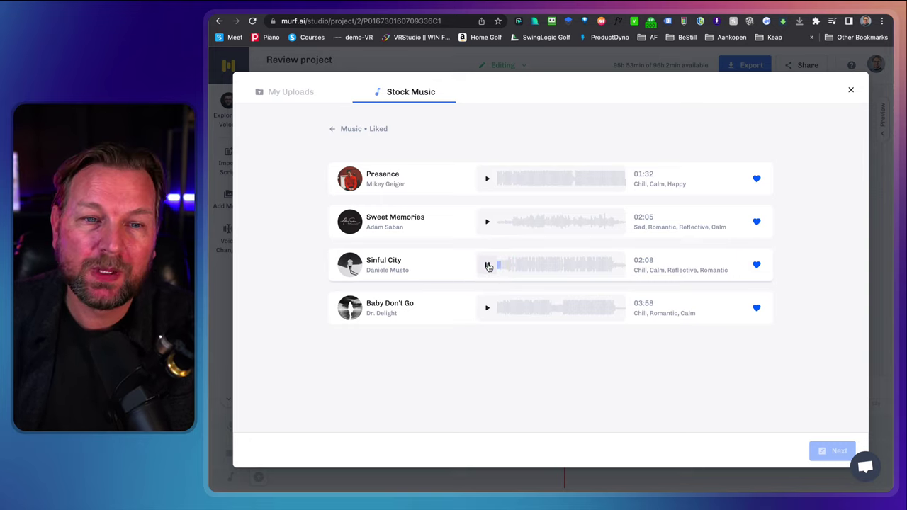
left_click(487, 265)
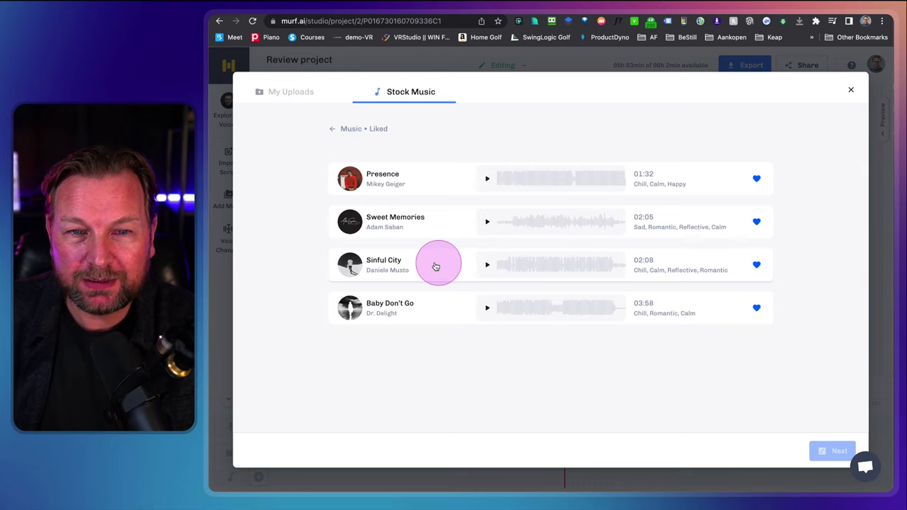
left_click(432, 265)
left_click(830, 454)
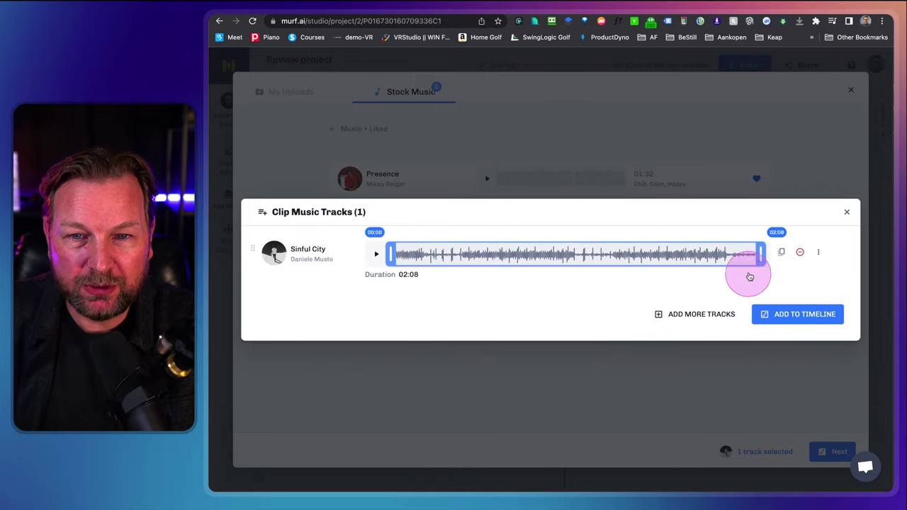
Trim the end of the "Sinful City" clip to 01:09 and add the track to the timeline.
left_click_drag(726, 253, 595, 248)
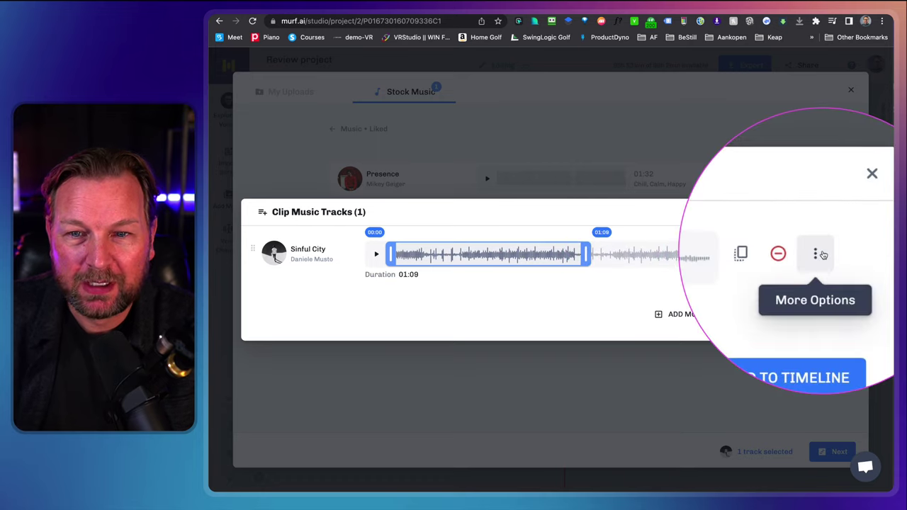
left_click(822, 254)
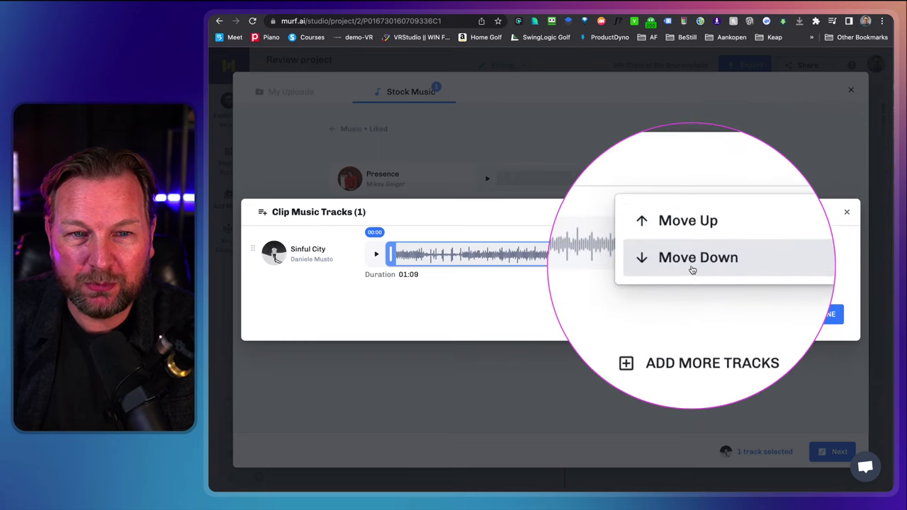
left_click(692, 269)
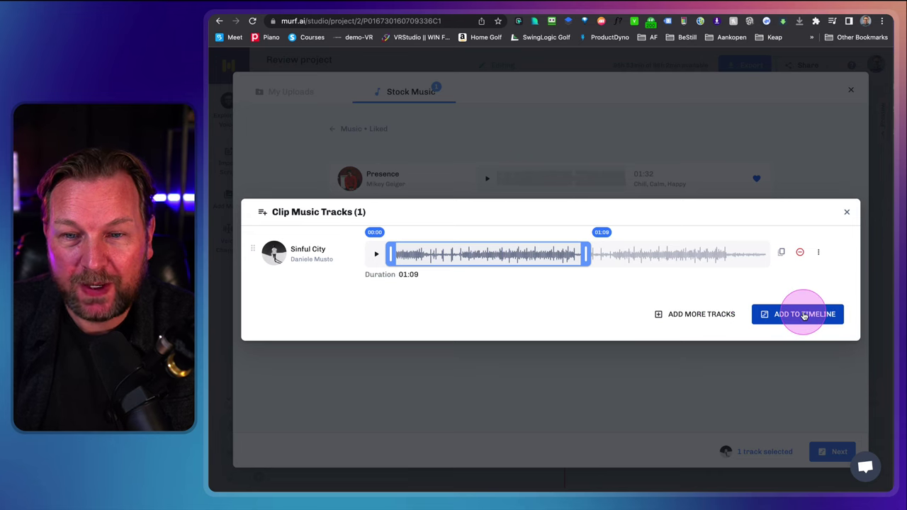
left_click(804, 315)
Try to play the voiceover together with the background music, and return the playhead to the start of the timeline.
scroll(693, 302, "down", 2)
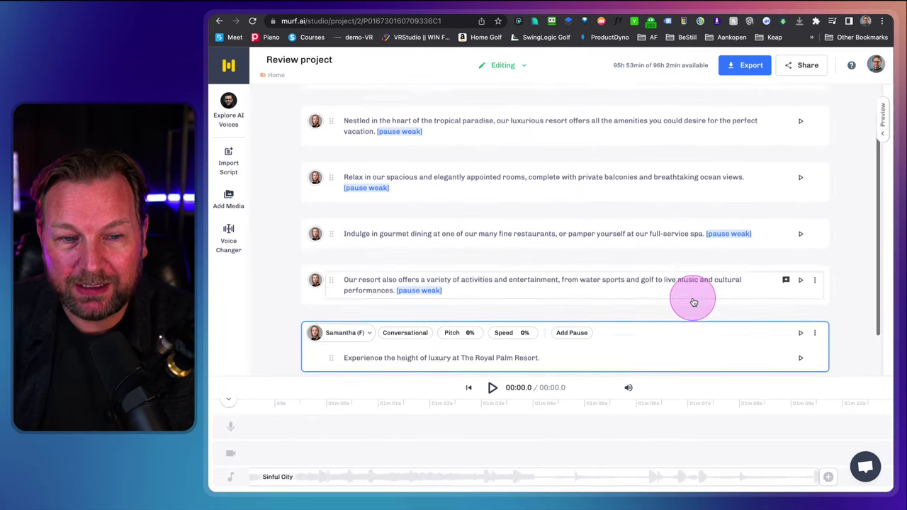
scroll(694, 303, "down", 1)
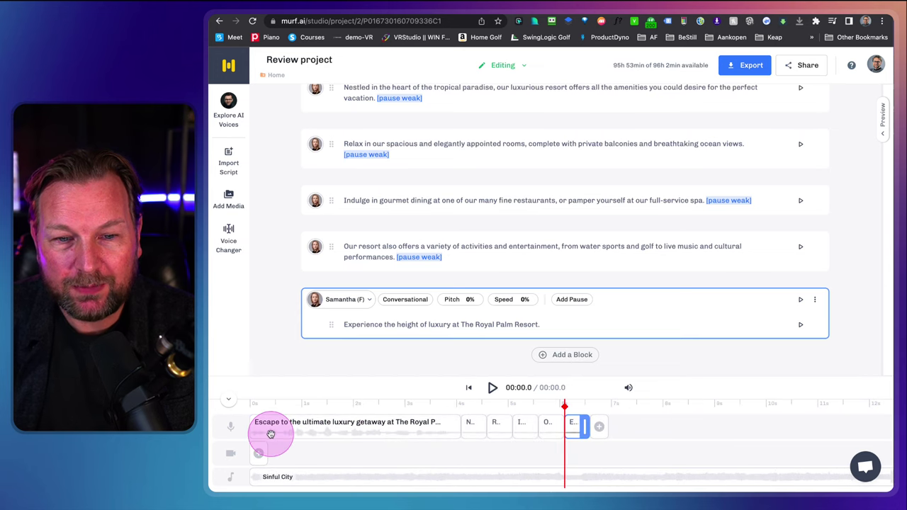
left_click(493, 388)
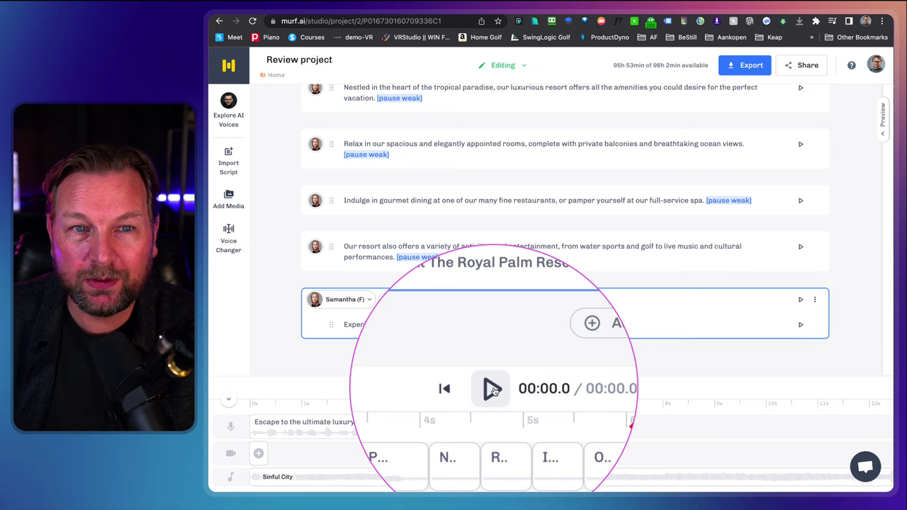
scroll(531, 233, "up", 2)
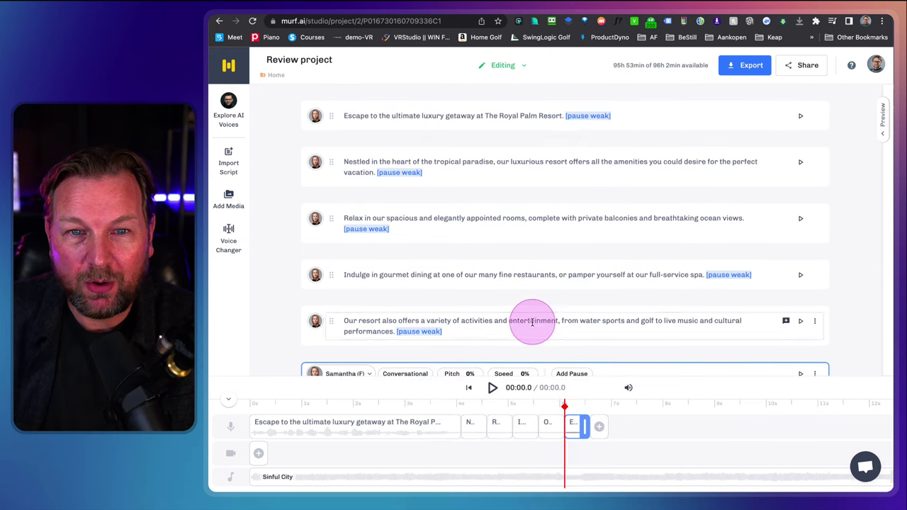
scroll(560, 263, "down", 3)
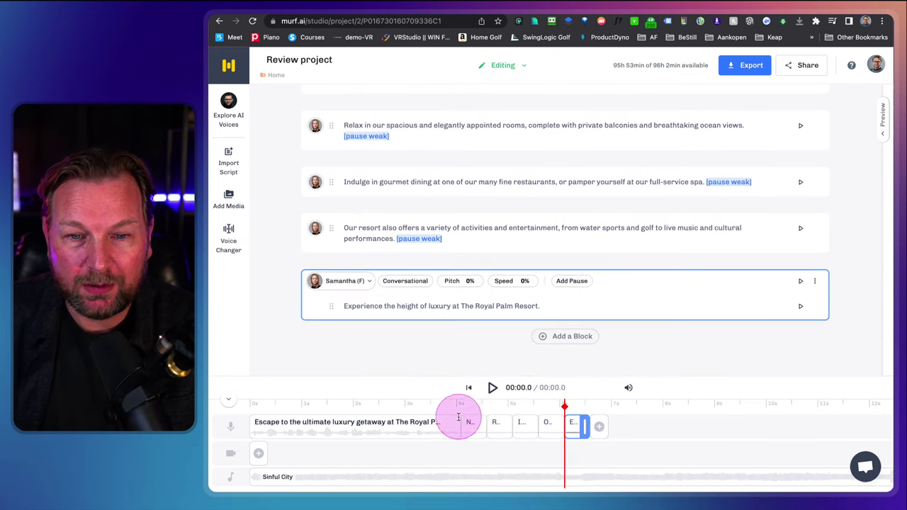
left_click(798, 436)
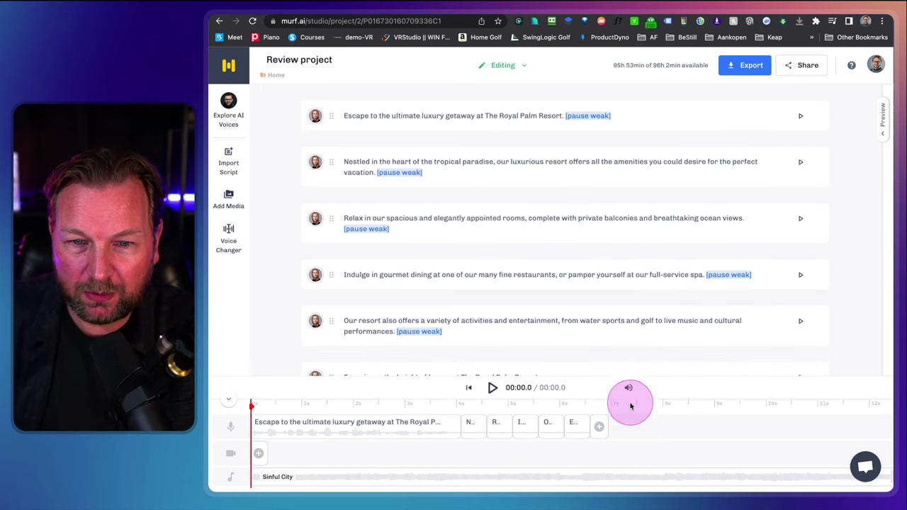
Open the project's volume mixer and turn on Auto Ducking at the Low level.
left_click(630, 388)
left_click_drag(575, 319, 576, 271)
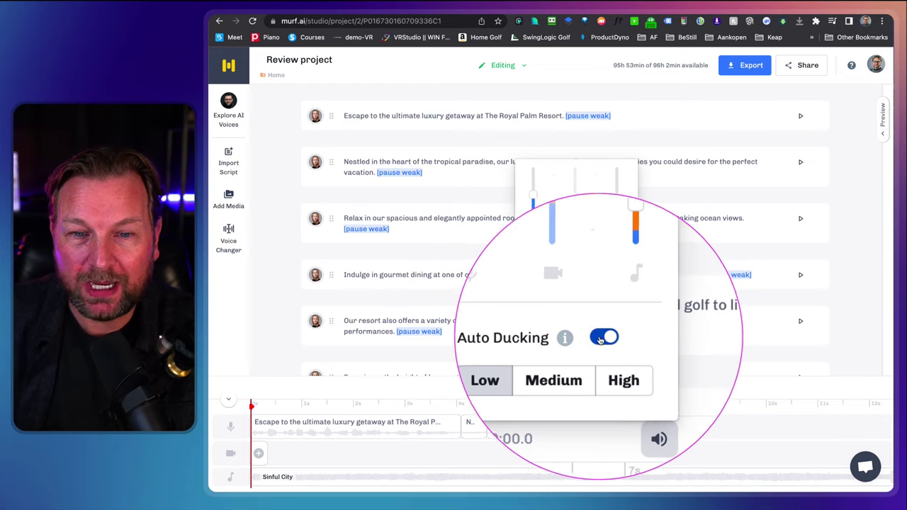
Turn off Auto Ducking in the volume mixer and play the opening seconds of the voiceover with the background music.
left_click(607, 352)
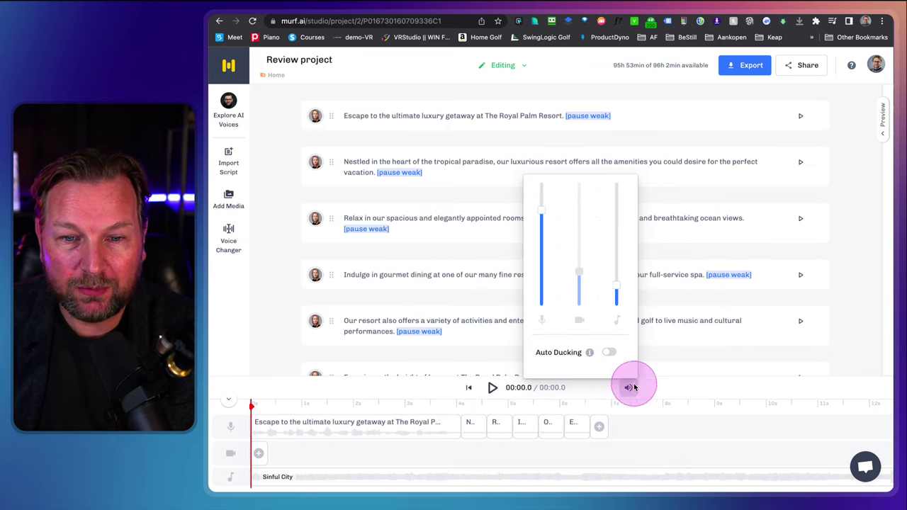
left_click(662, 387)
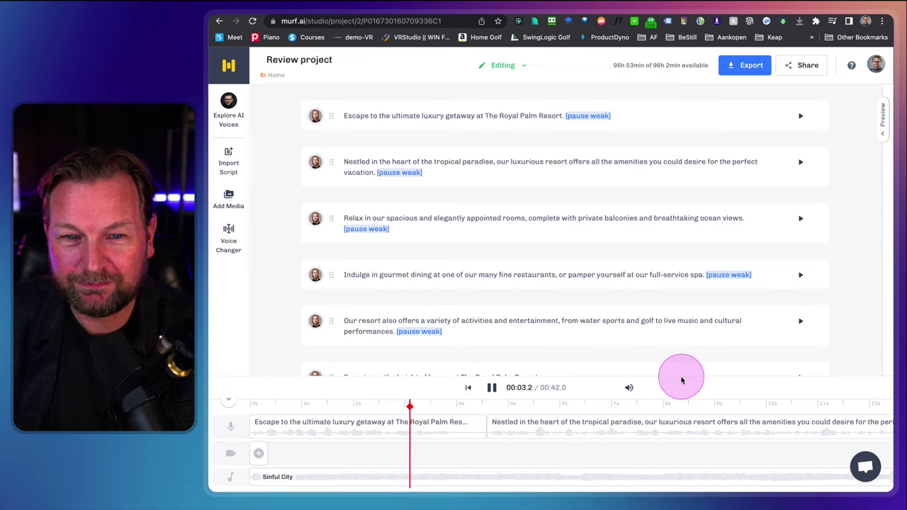
left_click(628, 387)
left_click(490, 387)
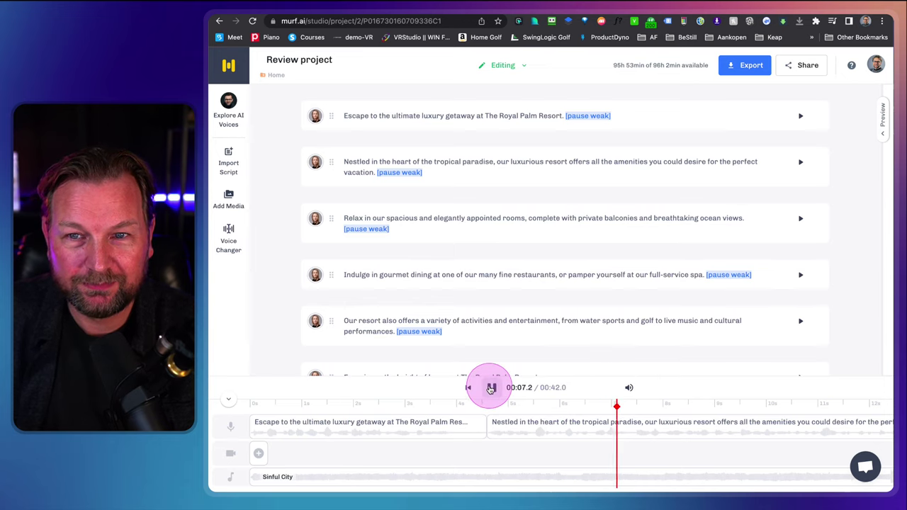
left_click(490, 387)
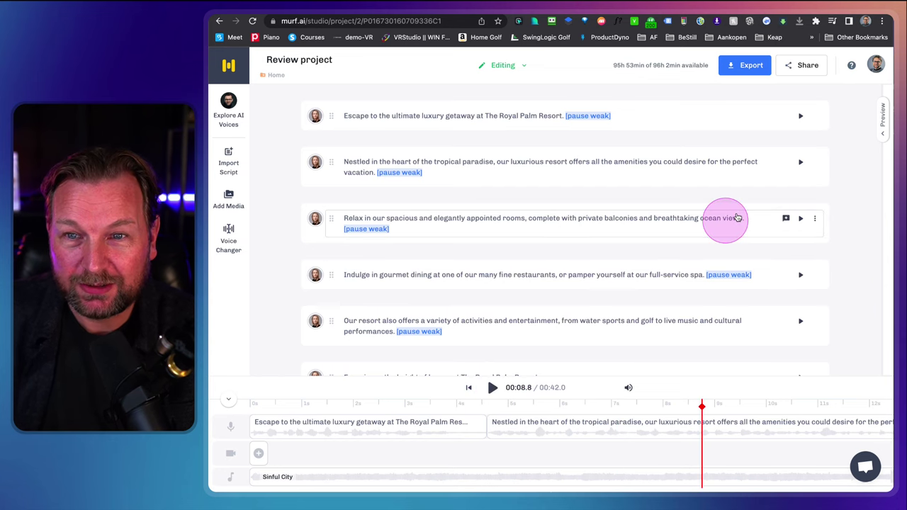
Show the video preview and add the 40-second resort video production ID_4069480 from the past uploads to the timeline.
left_click(880, 131)
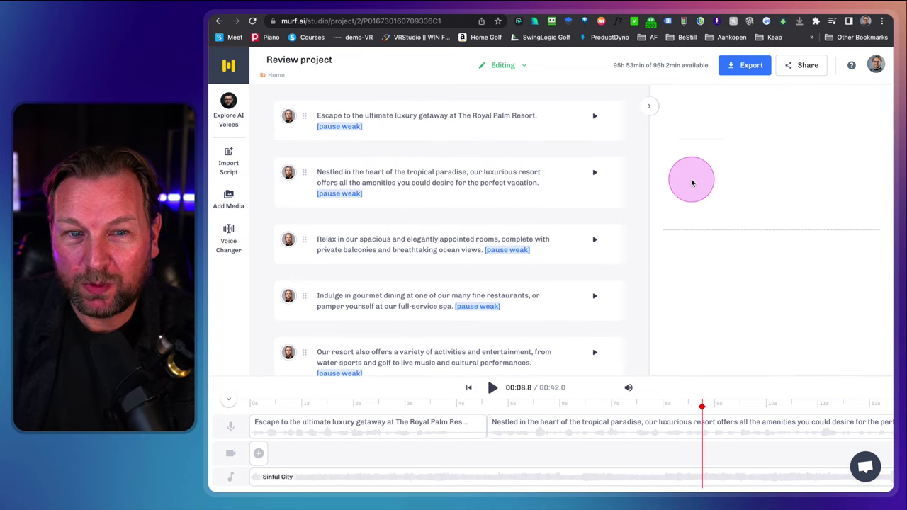
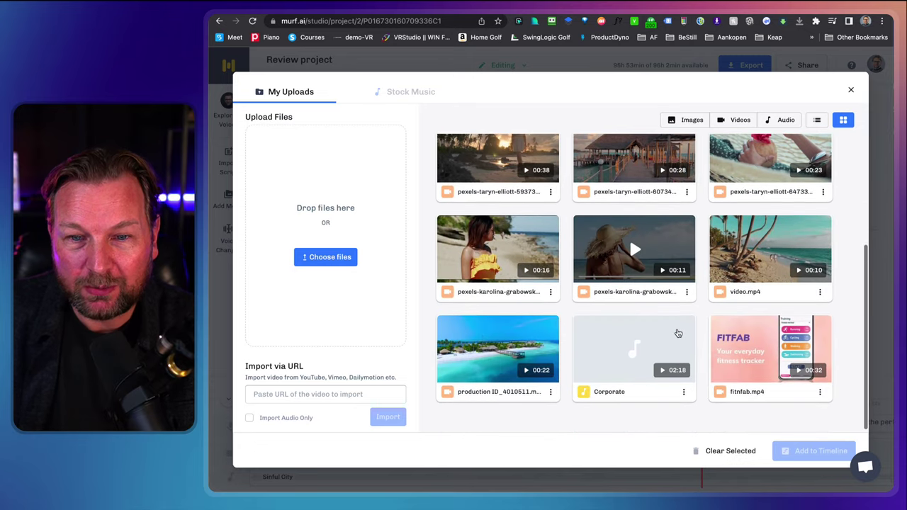
scroll(674, 333, "up", 3)
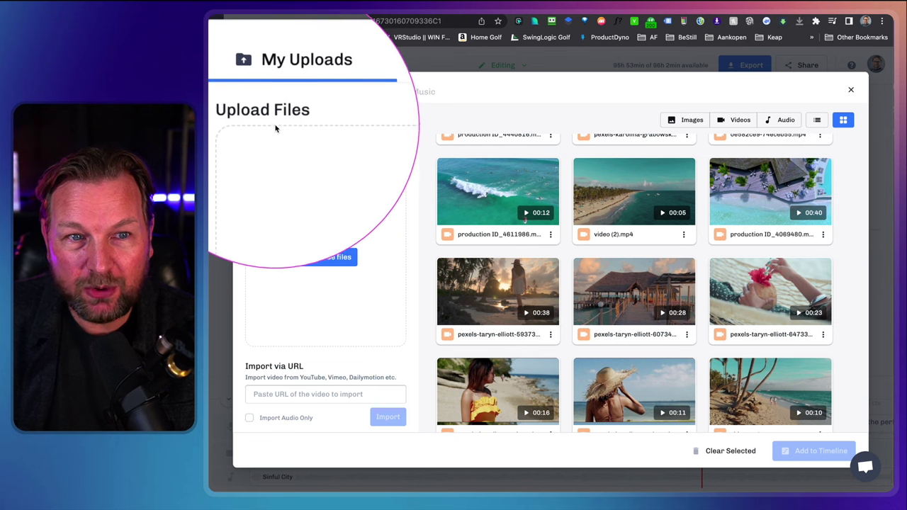
left_click(319, 275)
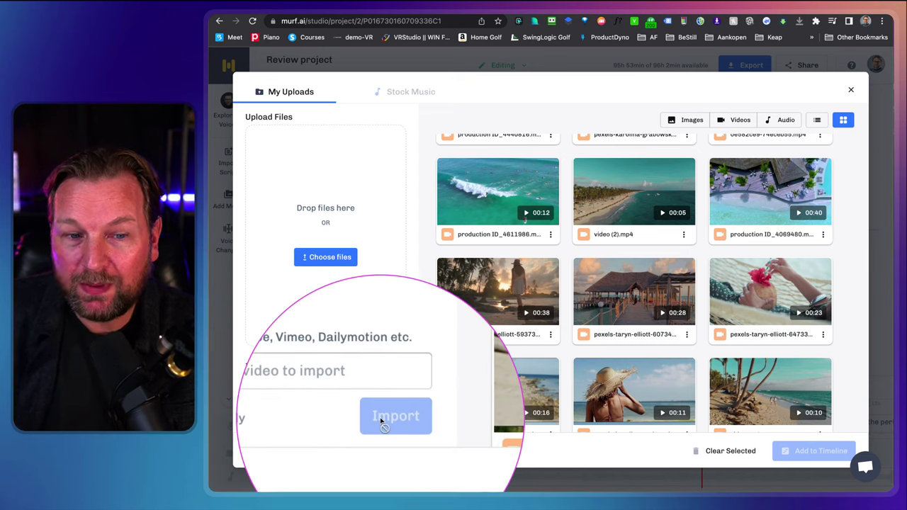
scroll(772, 383, "down", 1)
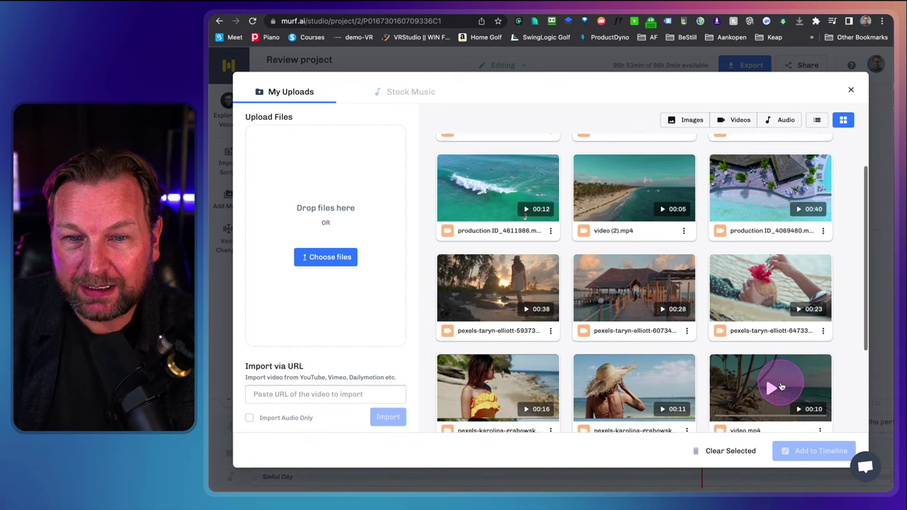
scroll(780, 386, "down", 3)
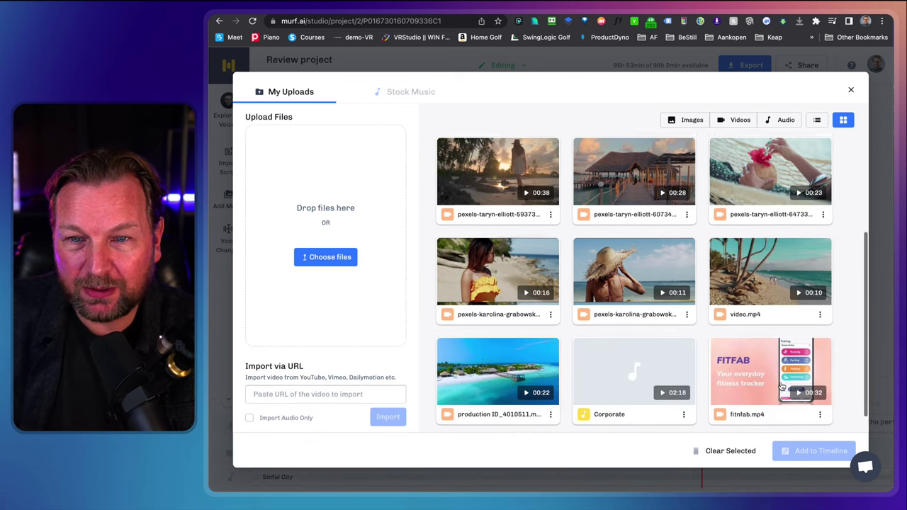
scroll(781, 386, "up", 5)
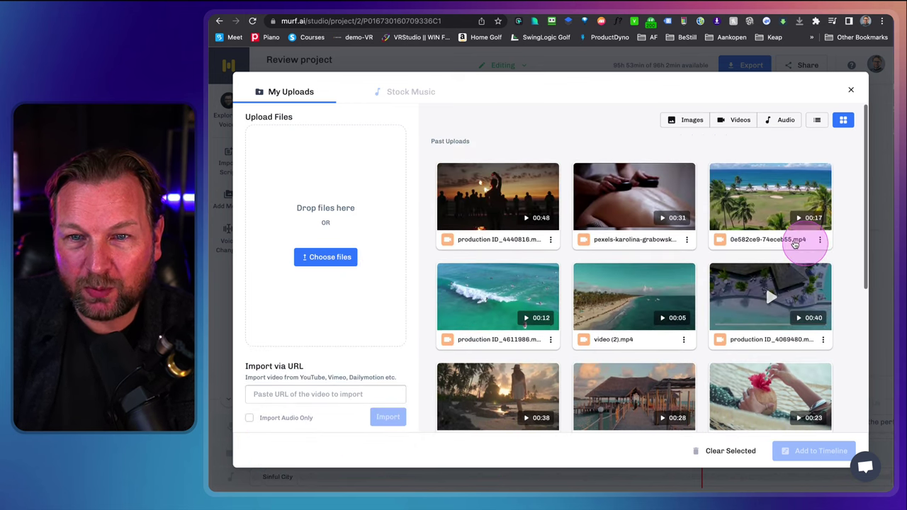
left_click(747, 306)
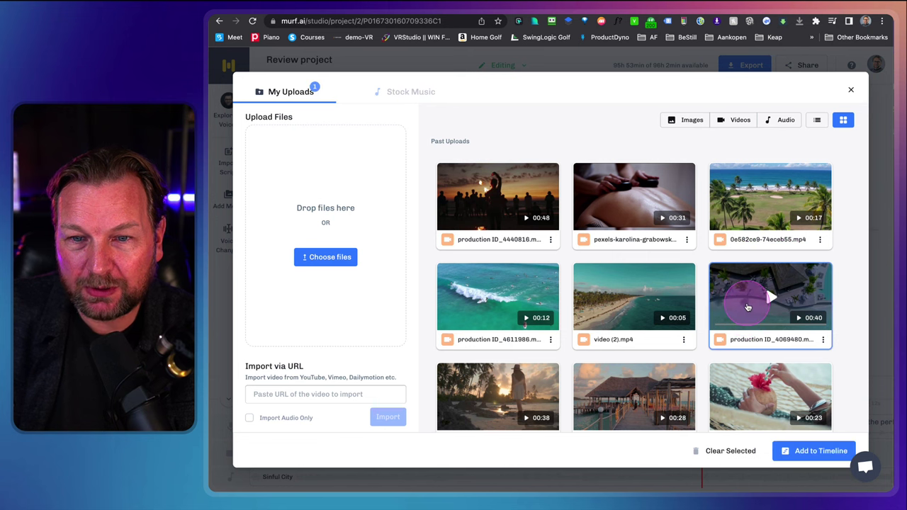
left_click(804, 451)
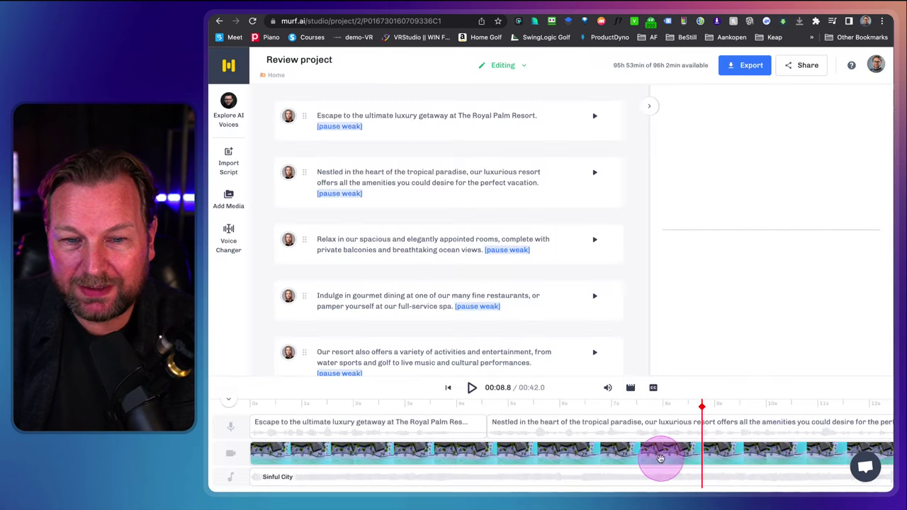
Trim the end of the resort video clip on the timeline so that it lasts about 2 seconds.
scroll(611, 457, "right", 10)
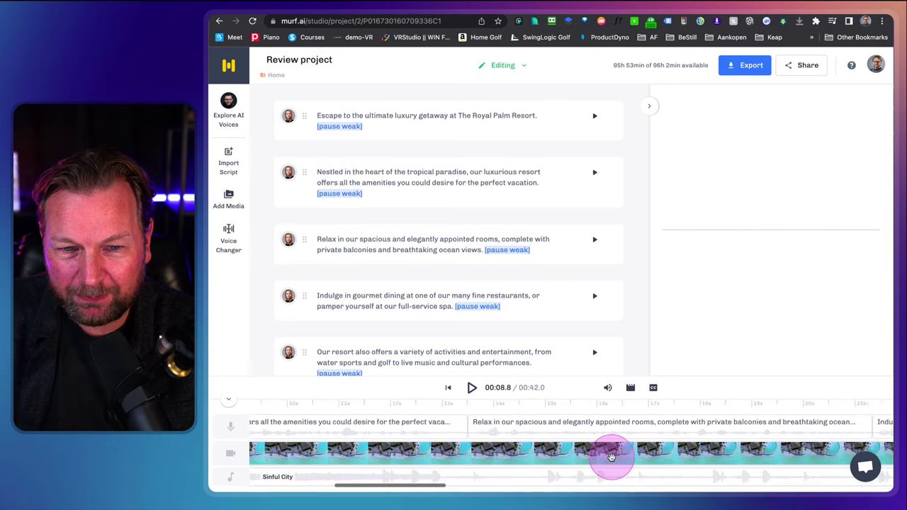
scroll(612, 457, "right", 10)
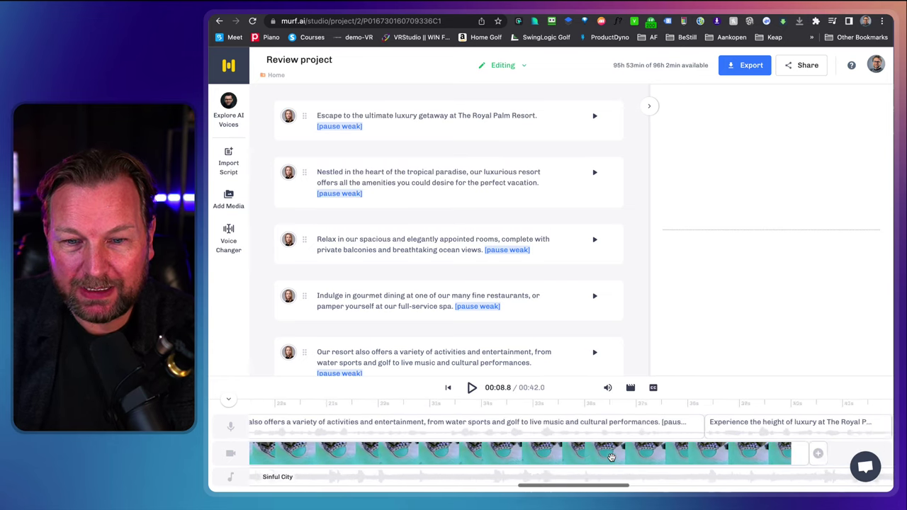
left_click(726, 459)
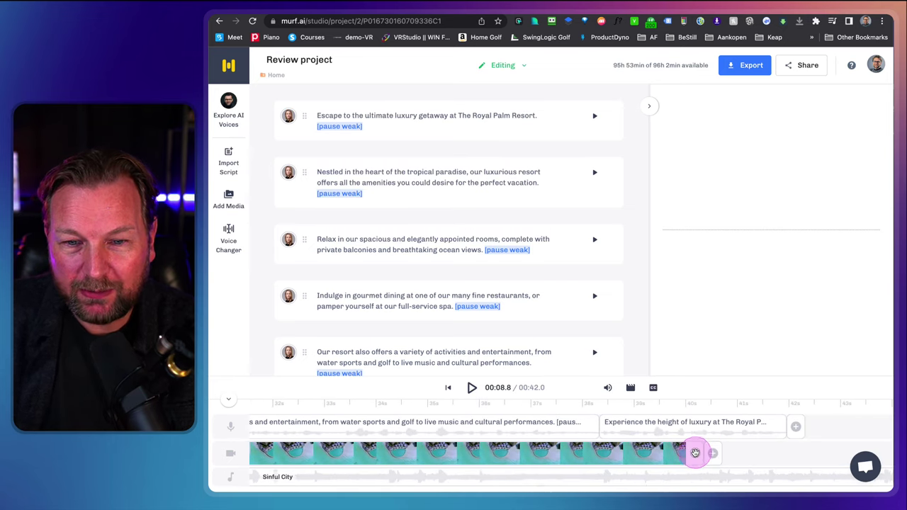
left_click_drag(695, 452, 714, 457)
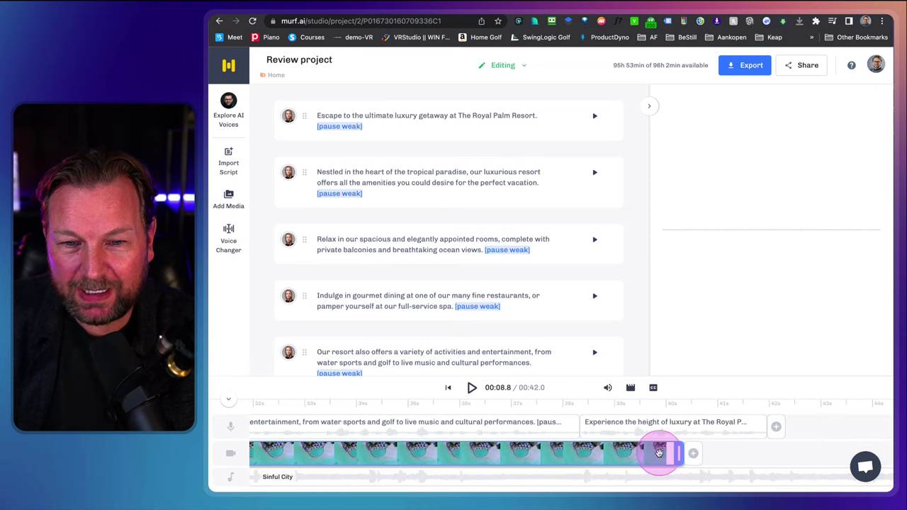
left_click_drag(639, 453, 379, 448)
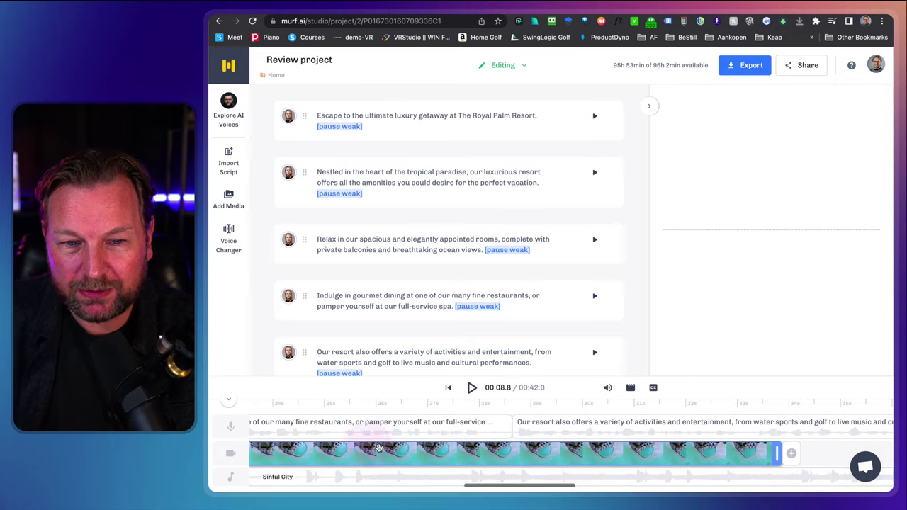
left_click_drag(776, 456, 271, 444)
scroll(361, 461, "left", 10)
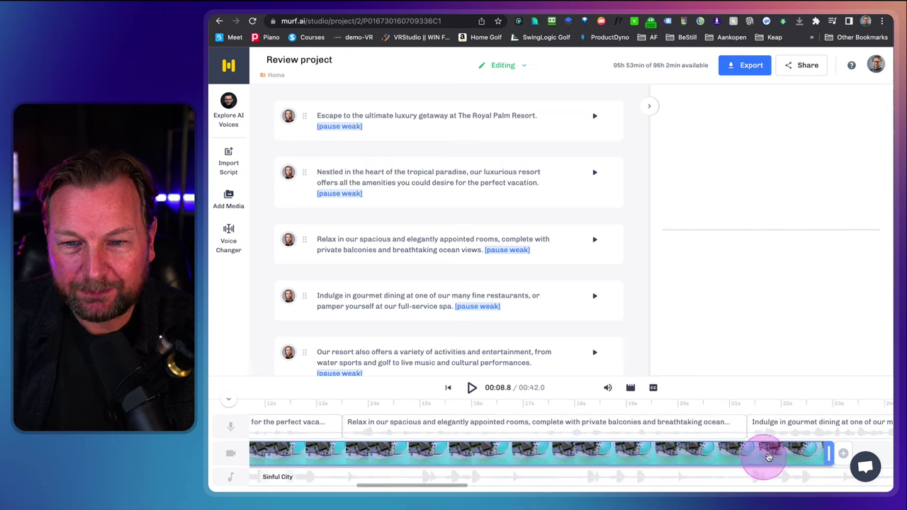
left_click_drag(801, 454, 272, 452)
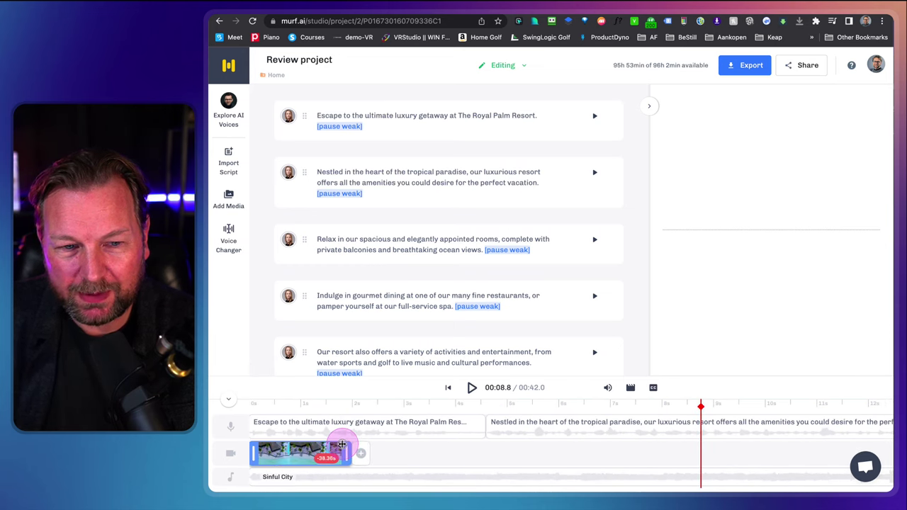
left_click_drag(339, 445, 345, 448)
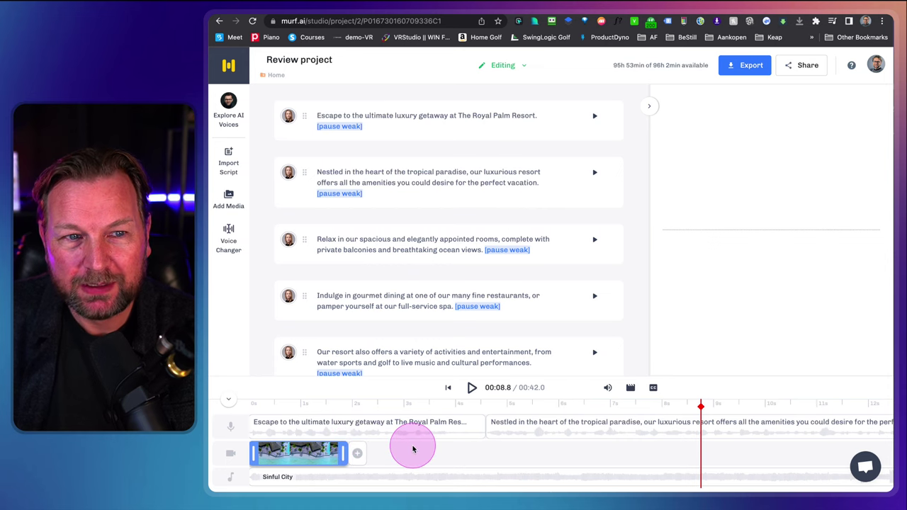
Add the 28-second pexels-taryn-elliott-60734 pier video from My Uploads to the timeline behind the trimmed resort clip.
left_click(229, 199)
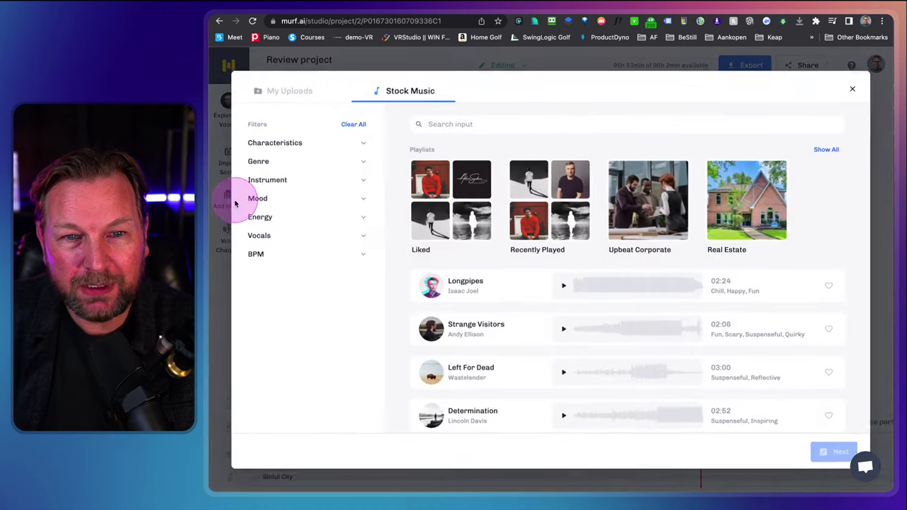
left_click(298, 90)
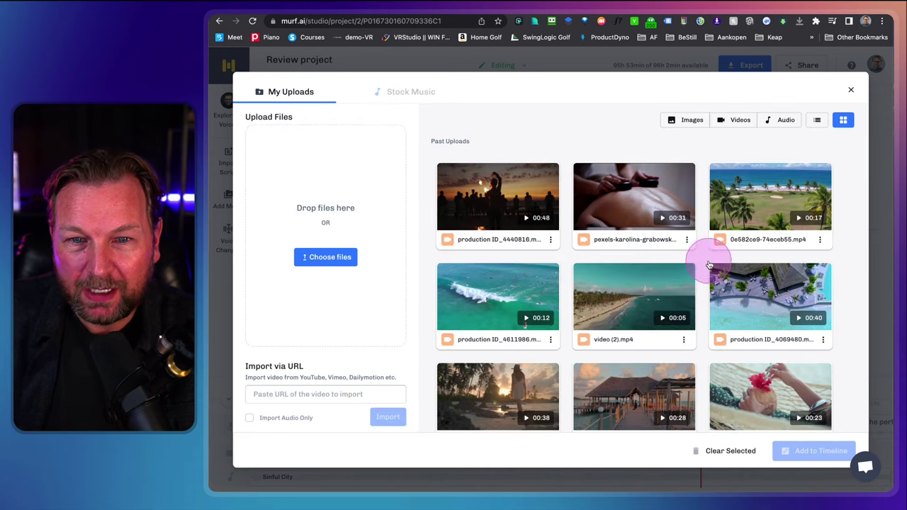
mouse_move(755, 307)
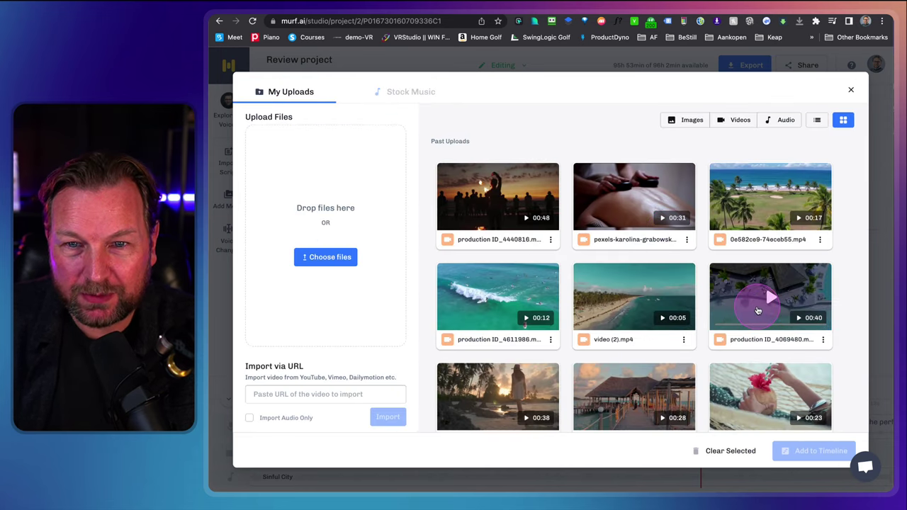
scroll(758, 310, "down", 3)
left_click(660, 303)
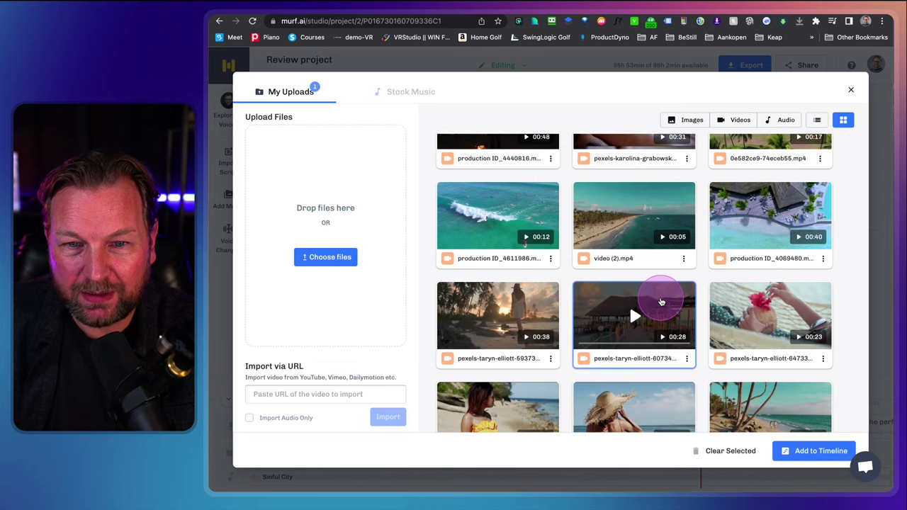
left_click(821, 453)
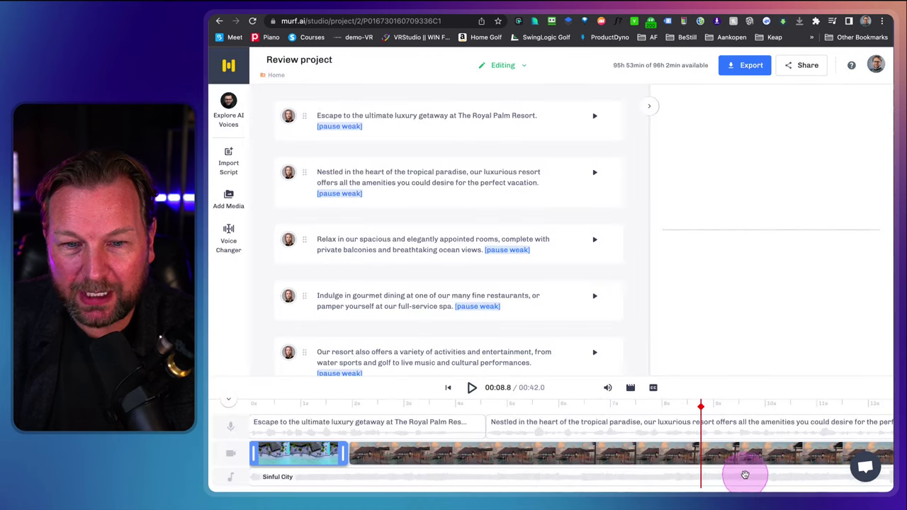
scroll(721, 455, "right", 5)
scroll(721, 456, "left", 5)
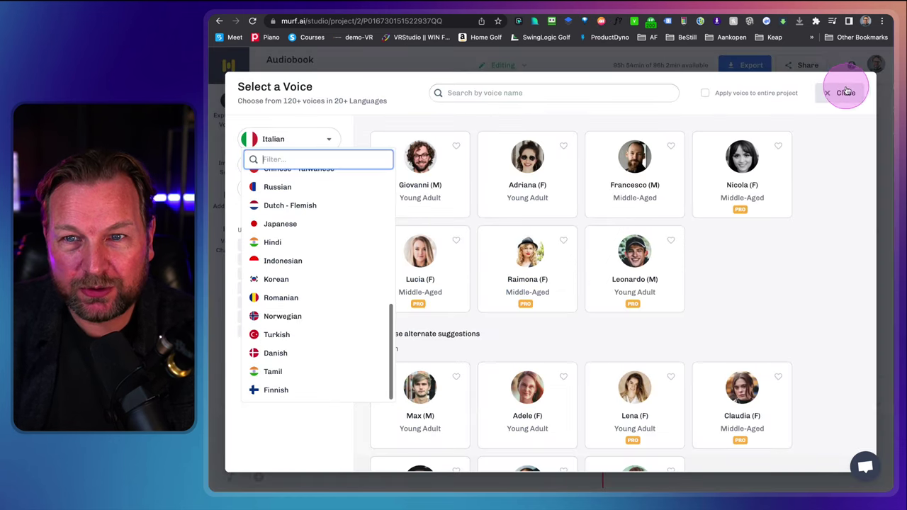
Leave the Audiobook project without choosing a voice, and open the Demo project from the studio home to look through its script.
left_click(850, 92)
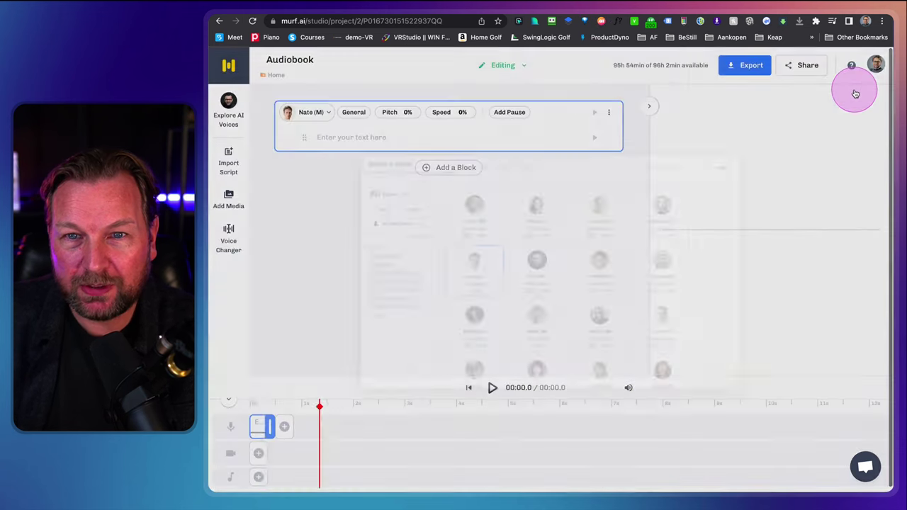
left_click(277, 76)
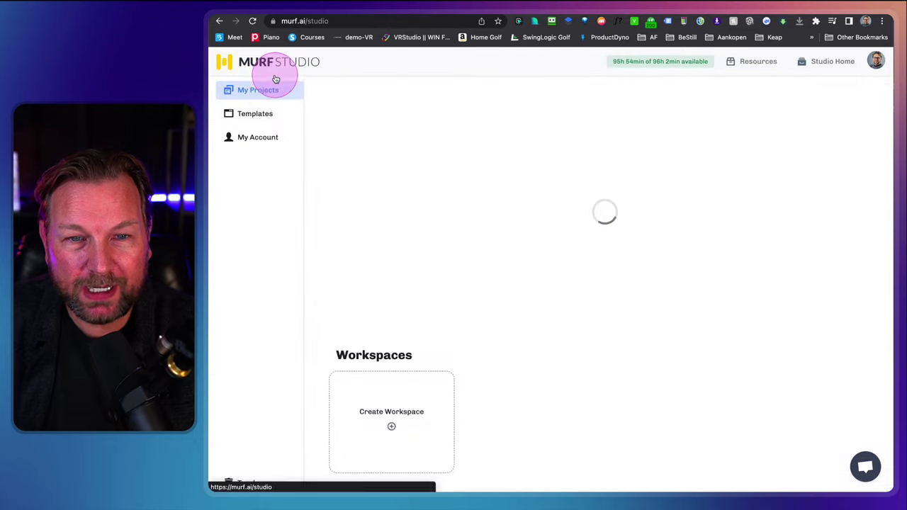
left_click(792, 204)
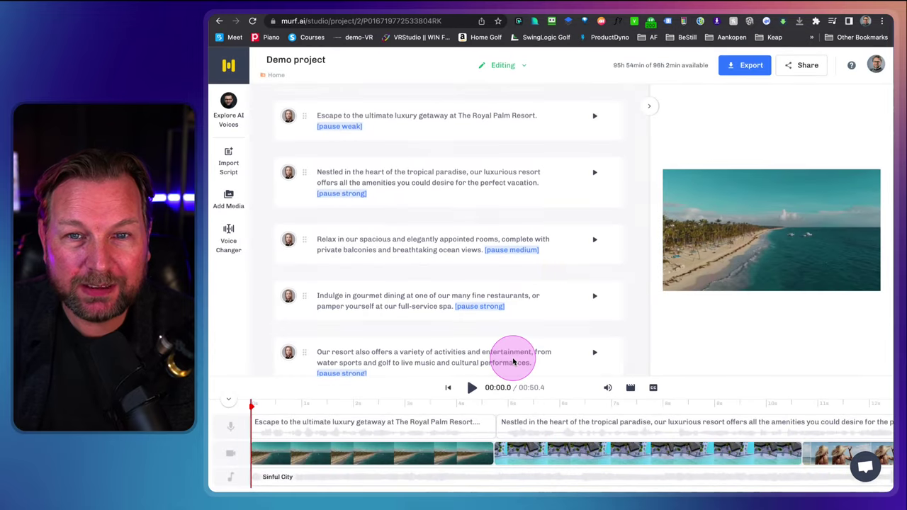
scroll(513, 361, "down", 4)
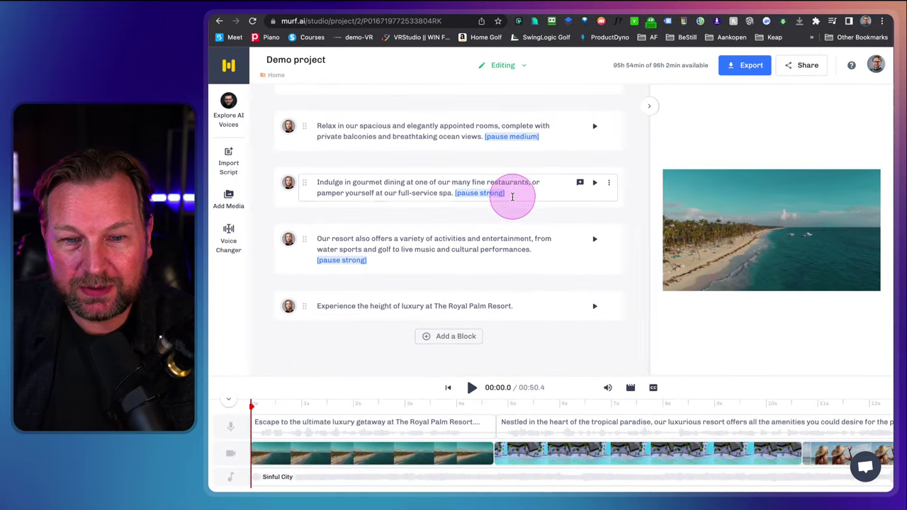
scroll(506, 192, "up", 4)
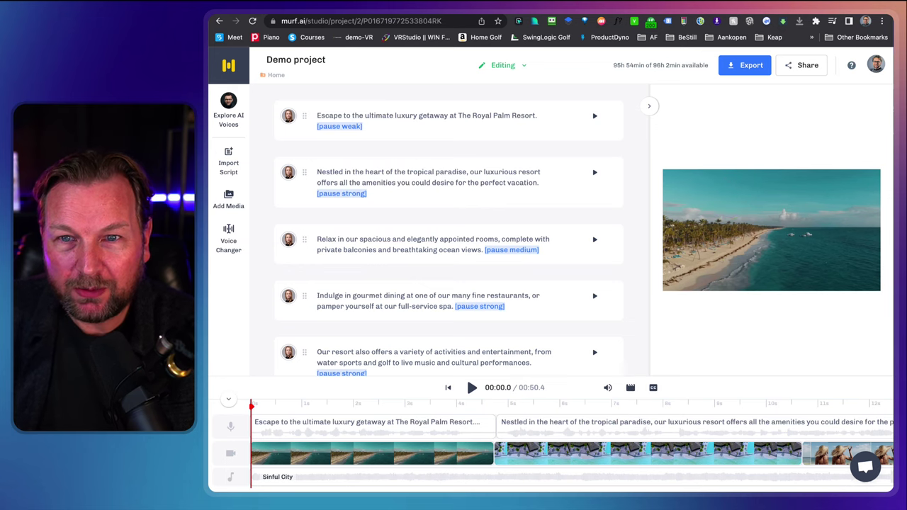
Copy the Demo project's existing share link and open it in a new incognito window.
left_click(805, 67)
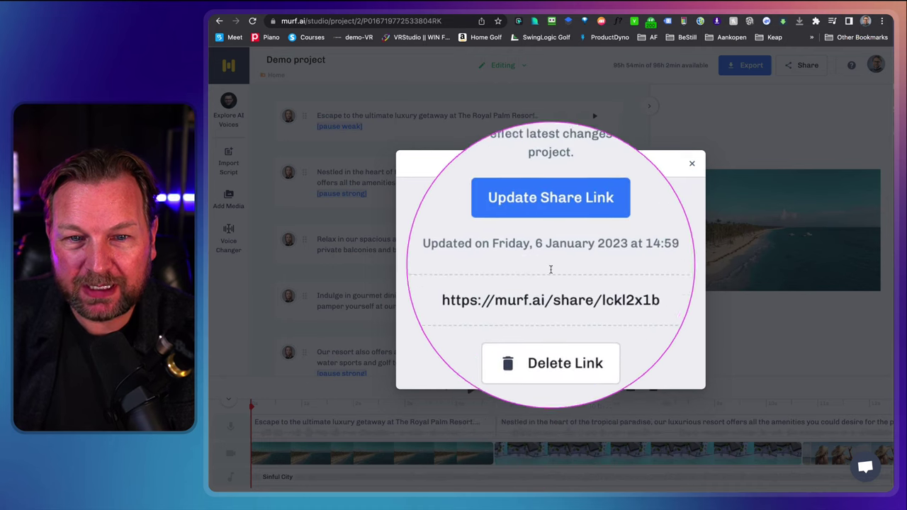
left_click(546, 282)
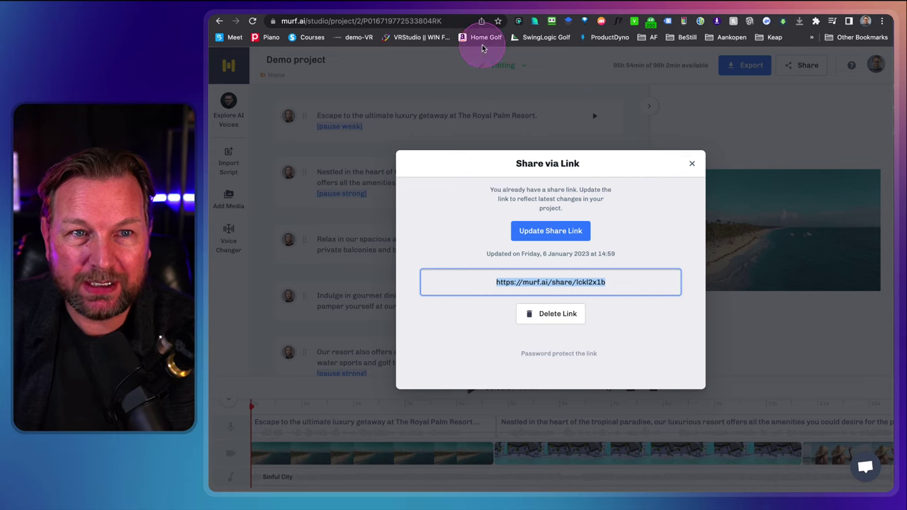
left_click(280, 1)
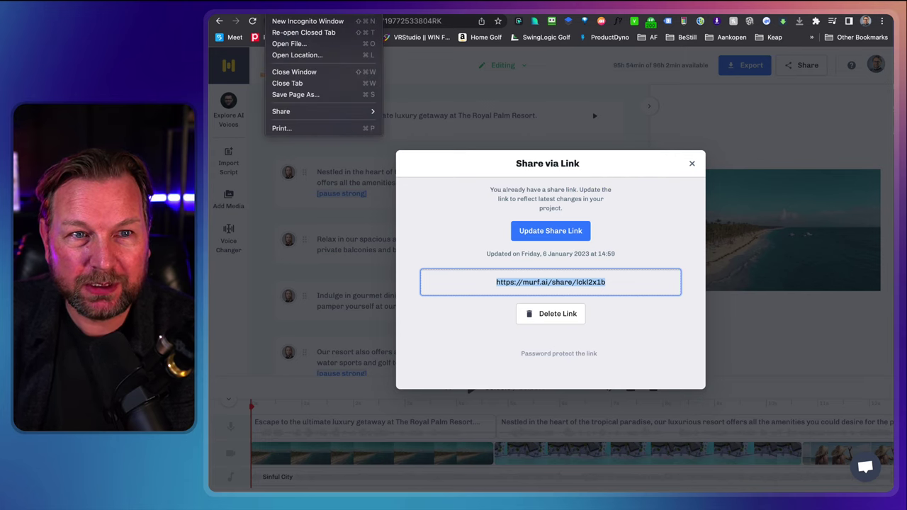
left_click(296, 20)
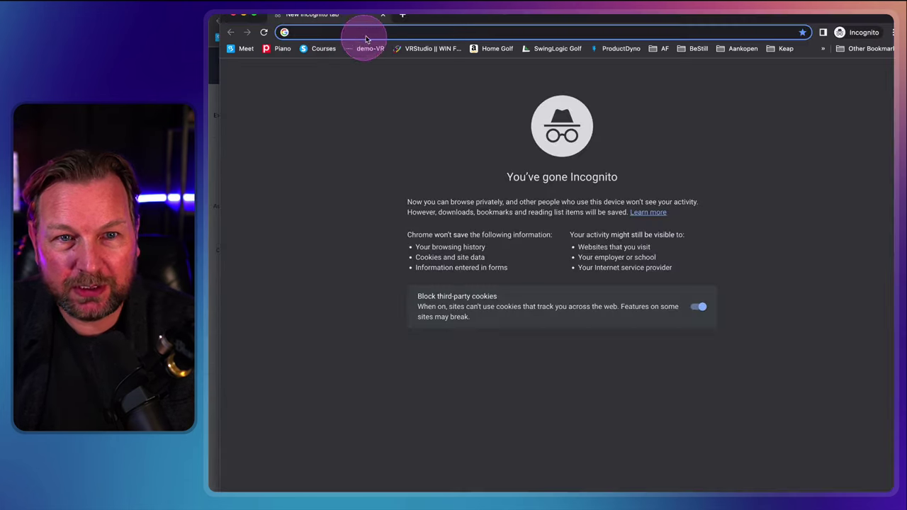
left_click_drag(439, 46, 405, 87)
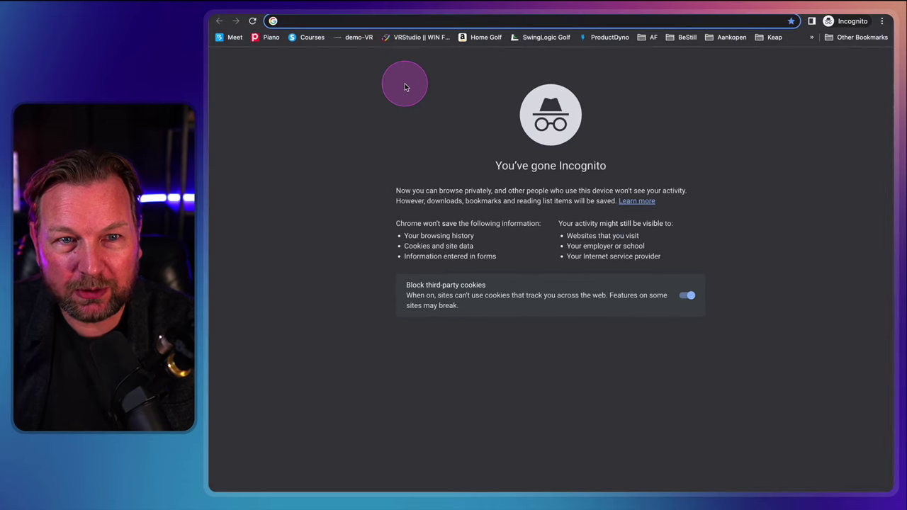
key("super+v")
key("Return")
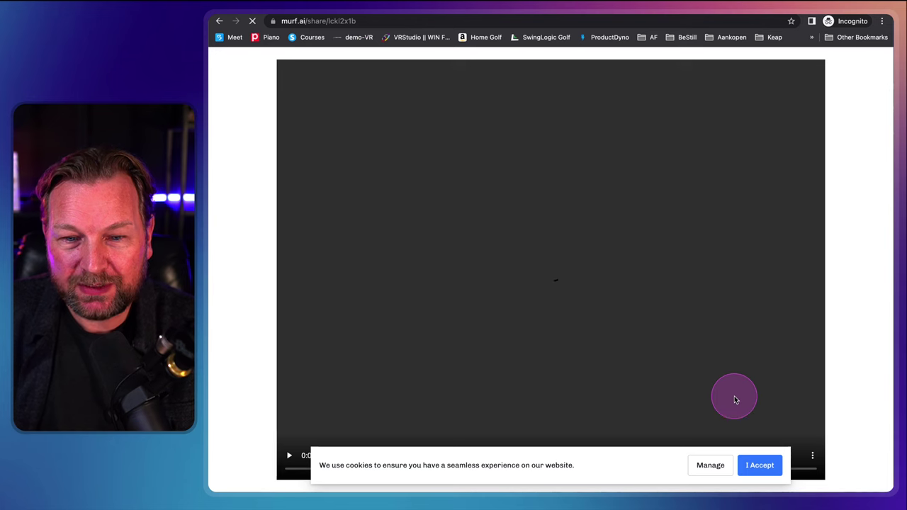
Accept the share page's cookies and play the shared resort video from the start, then return to the project and close the share dialog.
left_click(760, 467)
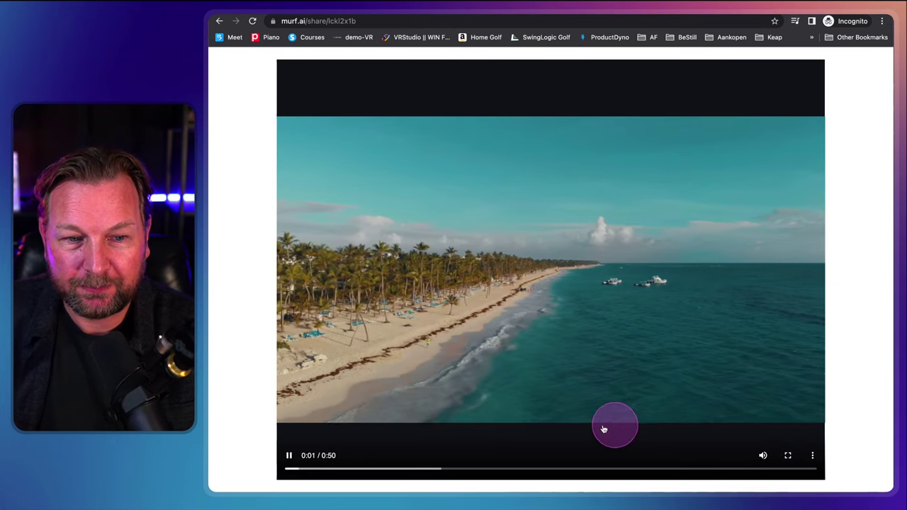
left_click(290, 456)
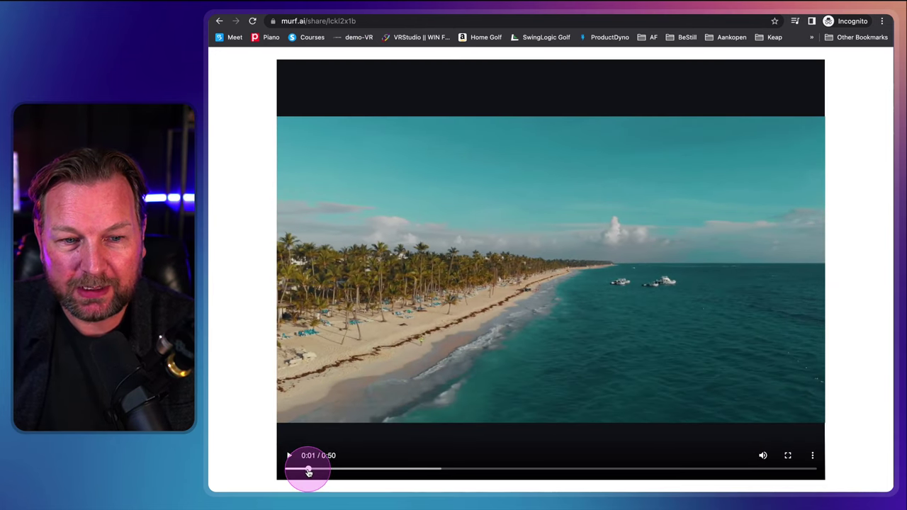
left_click_drag(308, 471, 291, 470)
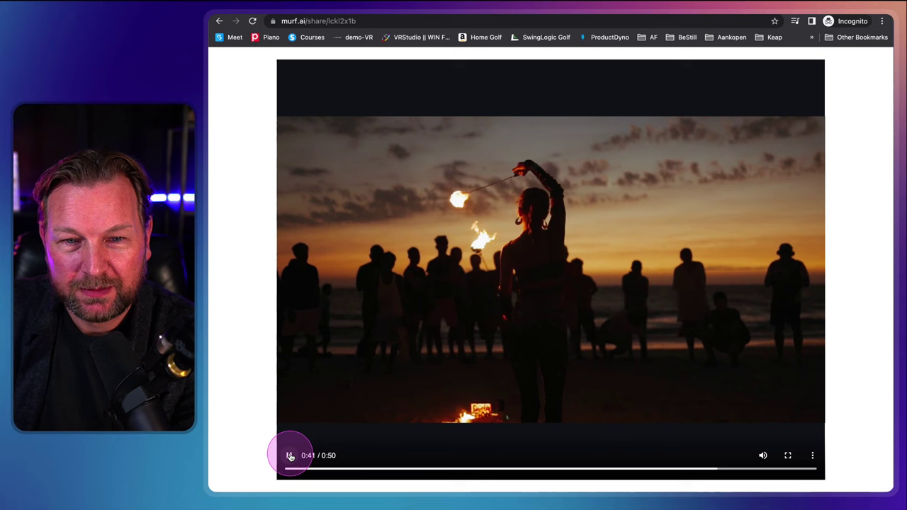
left_click(289, 455)
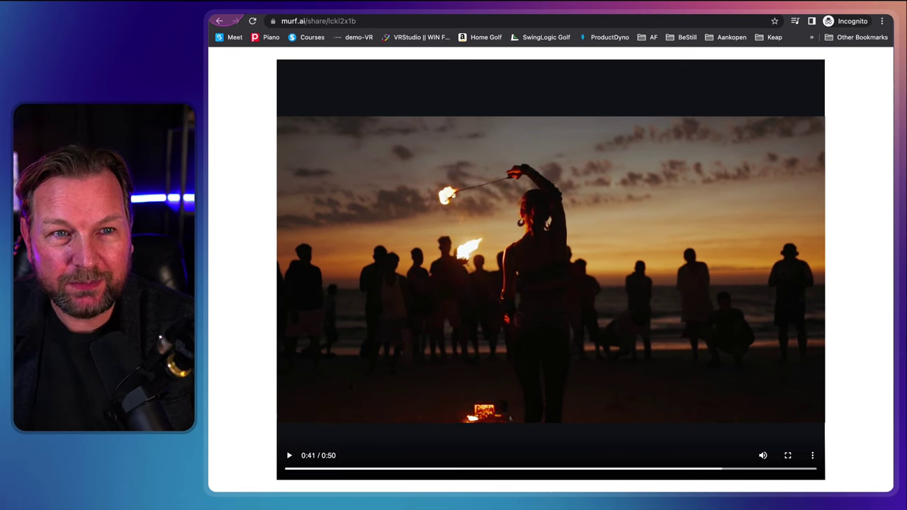
left_click(221, 21)
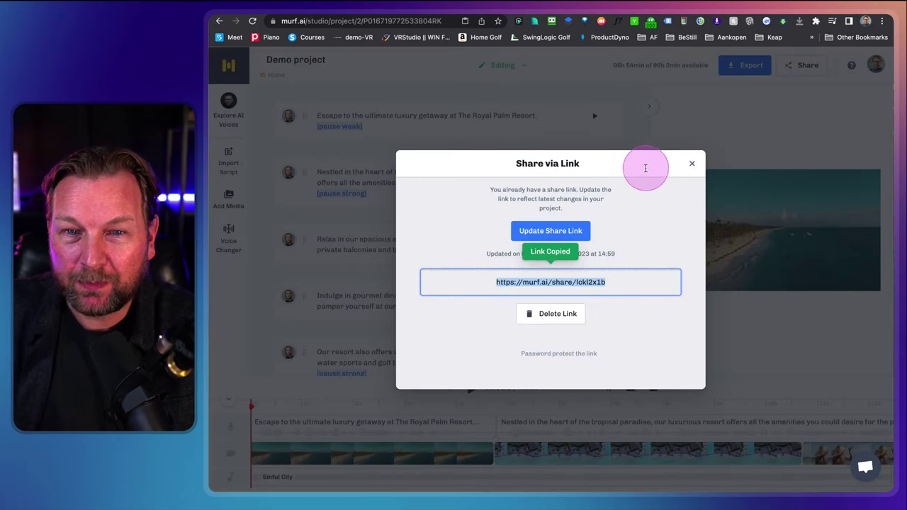
left_click(688, 165)
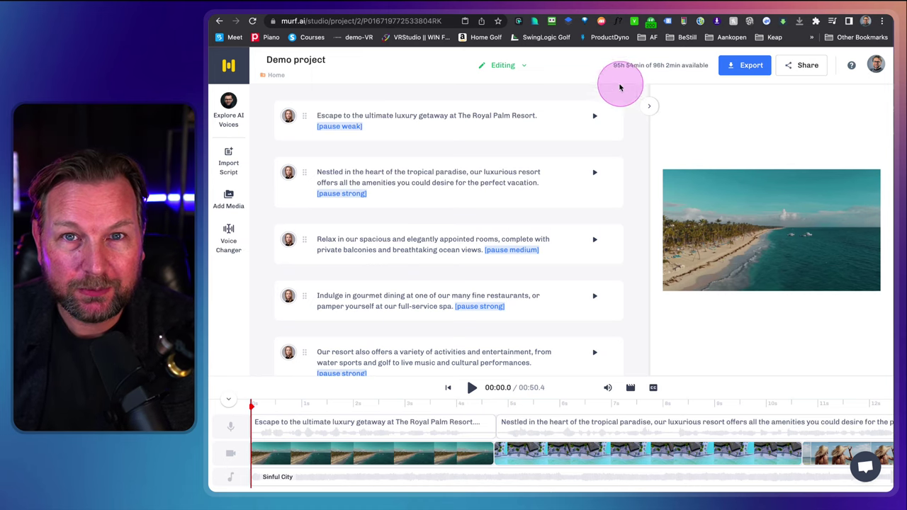
Look at the Demo project's download formats and the script import dialog without exporting or importing anything.
mouse_move(585, 100)
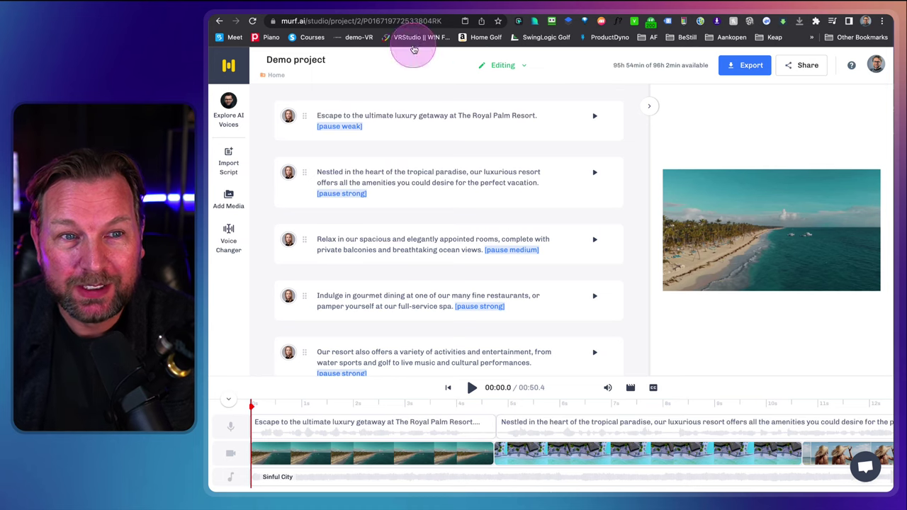
left_click(734, 72)
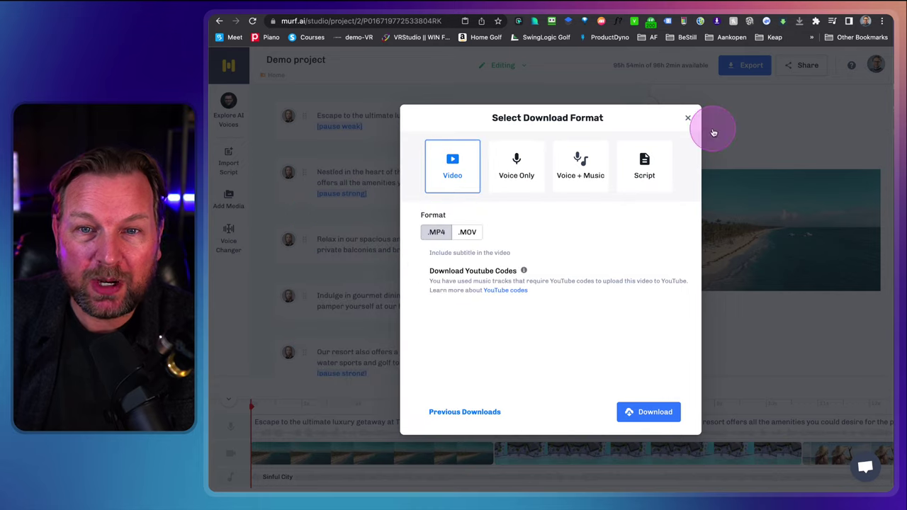
left_click(687, 119)
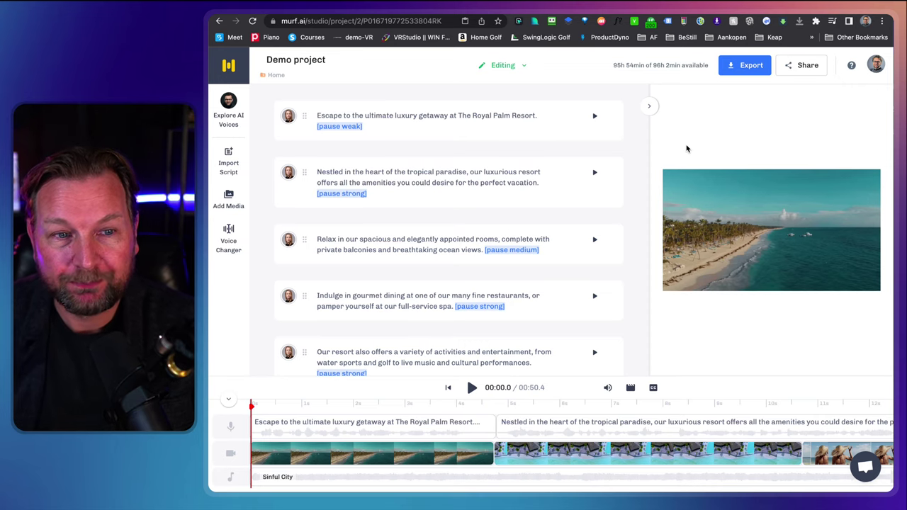
scroll(502, 225, "down", 3)
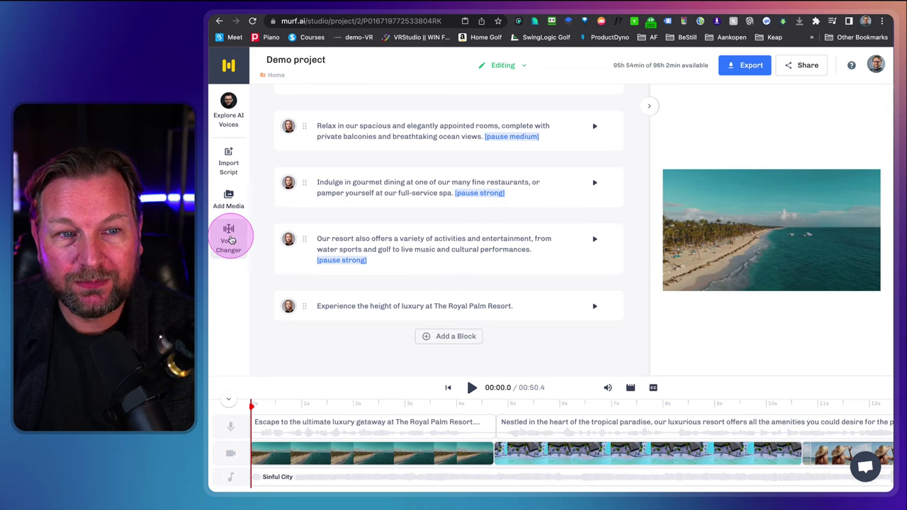
left_click(221, 167)
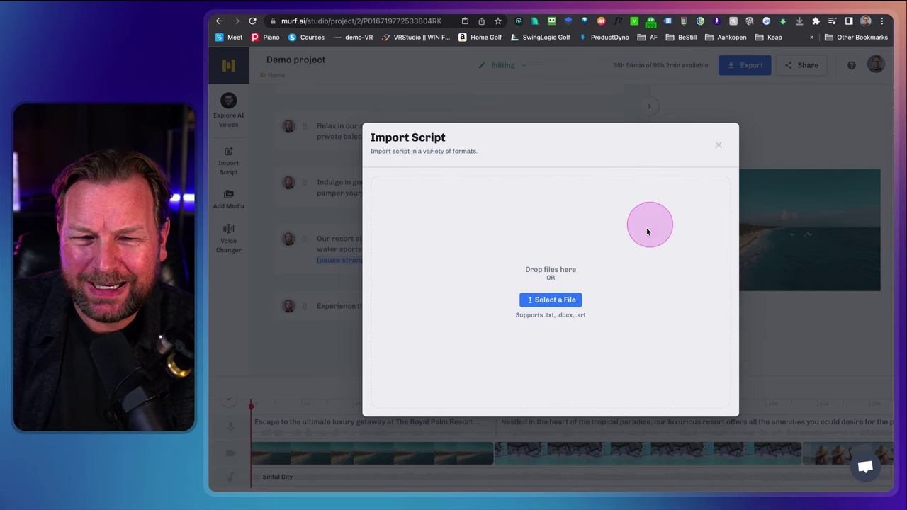
left_click(718, 144)
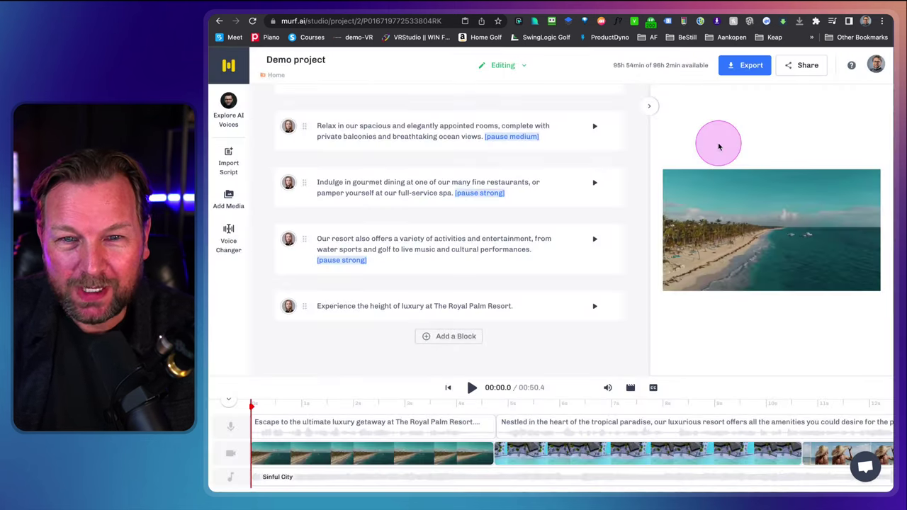
Preview "Video to voice example.mp4" from the Videos folder in Downloads and upload it to the Voice Changer.
left_click(220, 242)
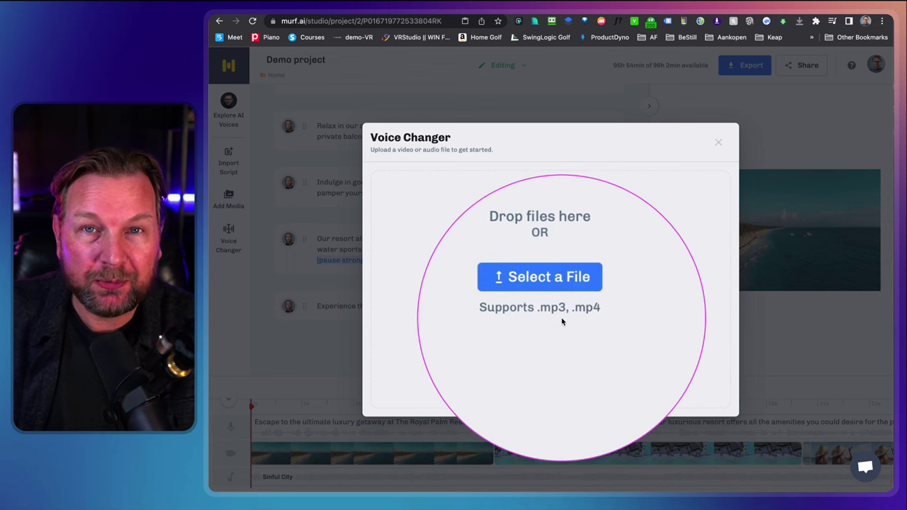
left_click(570, 280)
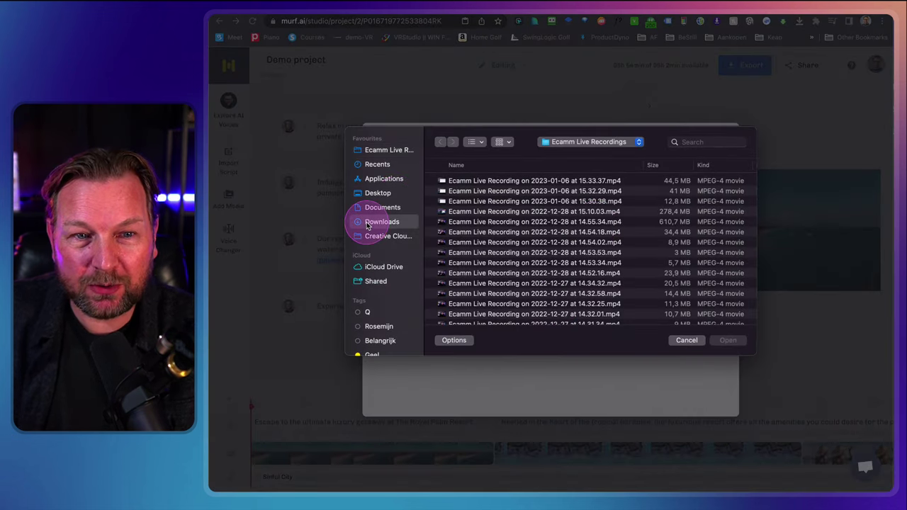
left_click(377, 221)
double_click(455, 181)
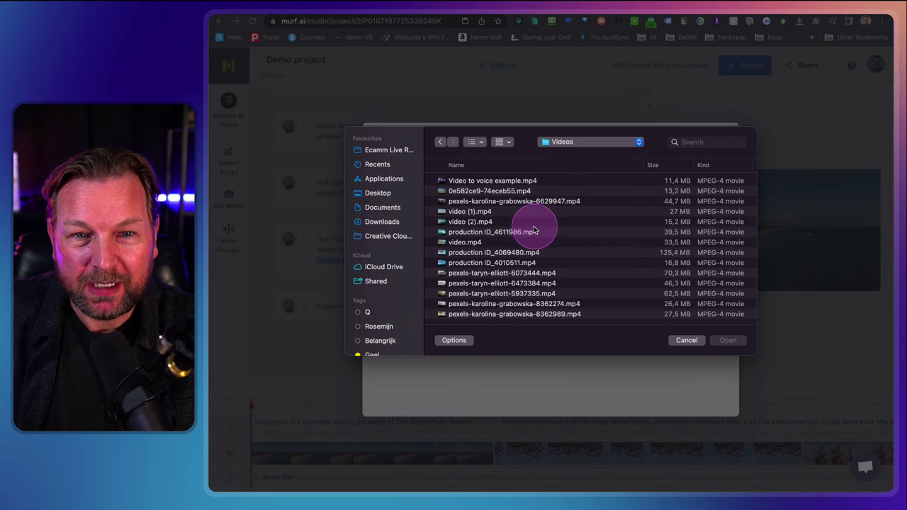
left_click(517, 183)
key("space")
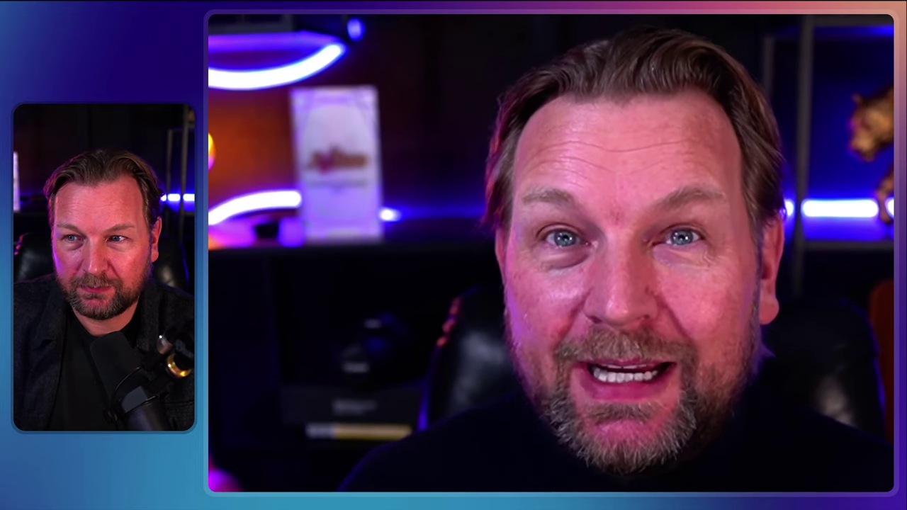
key("space")
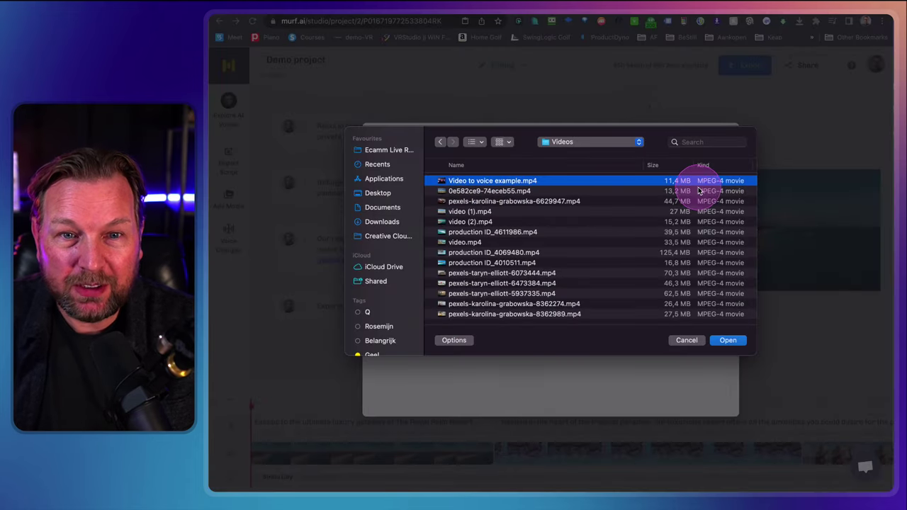
left_click(727, 342)
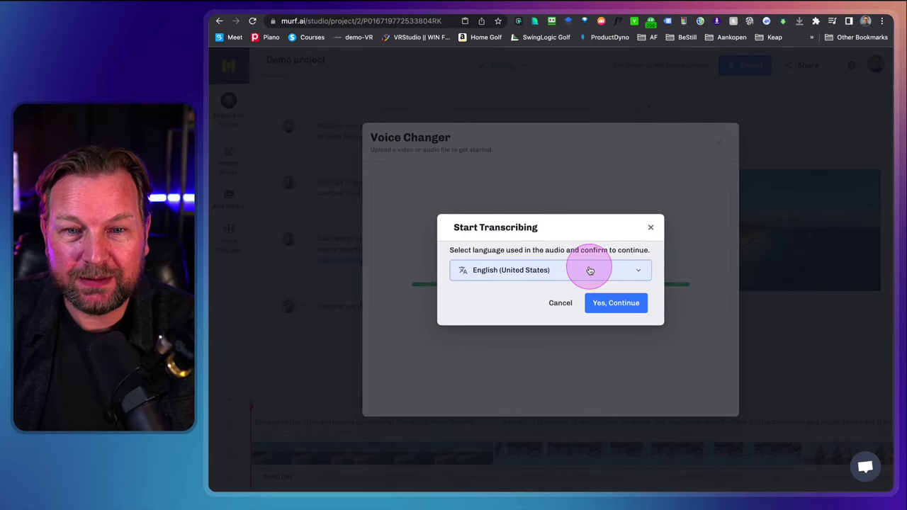
Keep English (United States) as the audio language and start transcribing the uploaded video.
left_click(585, 274)
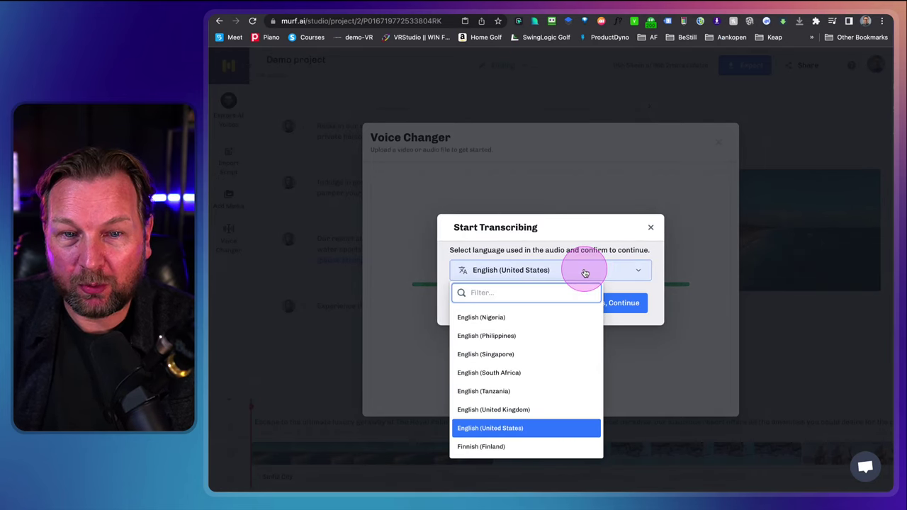
left_click(604, 270)
left_click(625, 304)
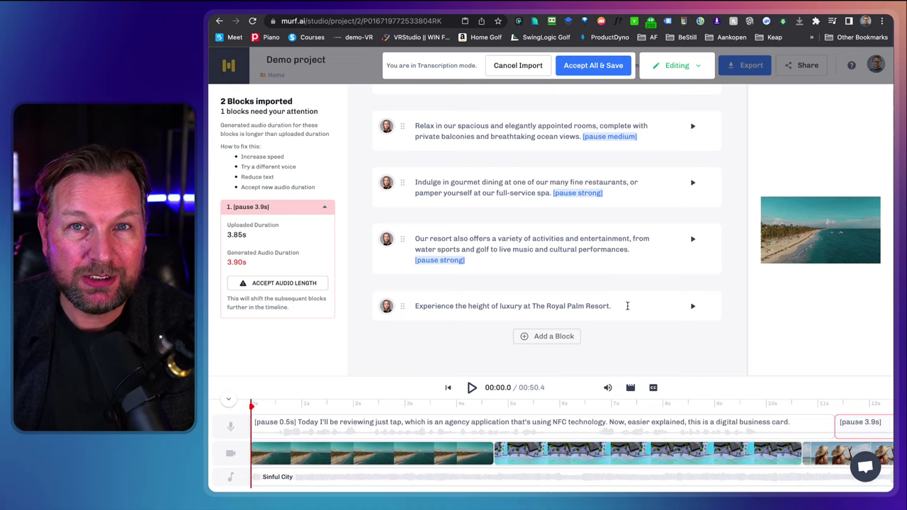
Review the transcribed blocks above the resort script, check the assigned AI voice, and play the "Today I'll be reviewing" block.
left_click(471, 243)
scroll(477, 244, "up", 4)
left_click(417, 126)
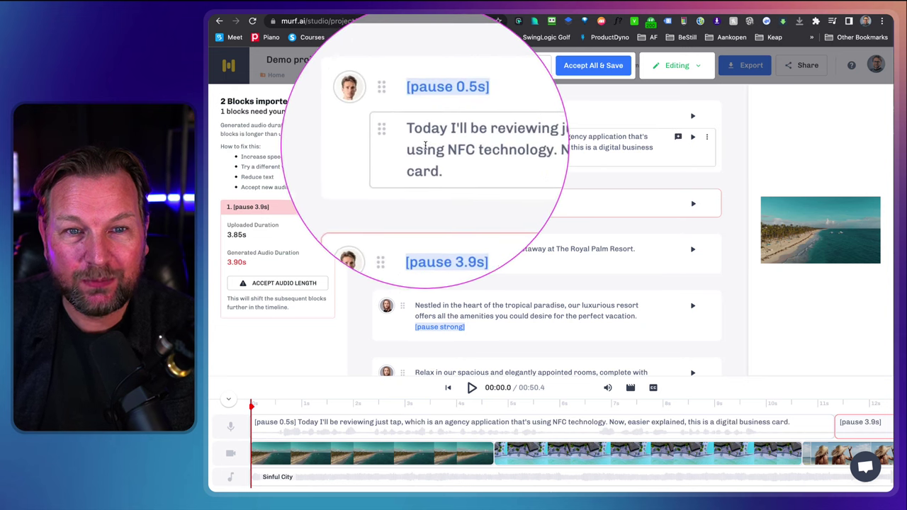
left_click(489, 157)
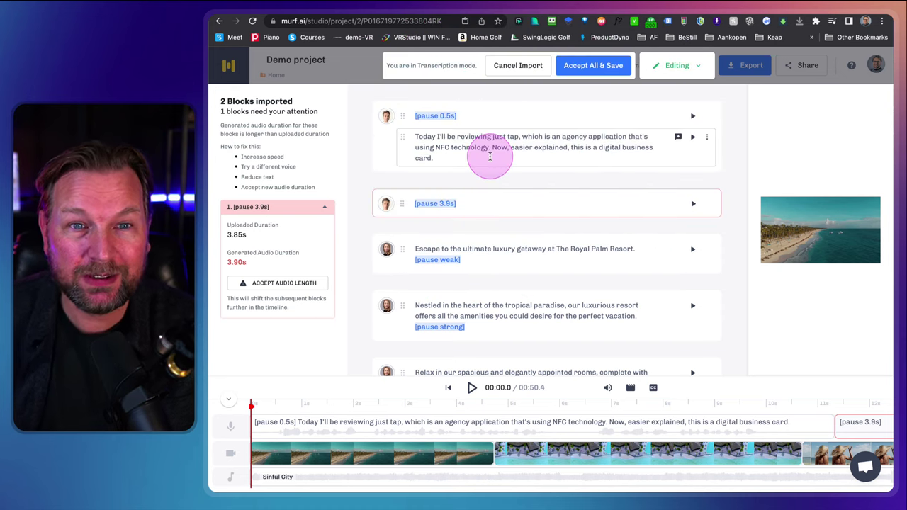
left_click(386, 116)
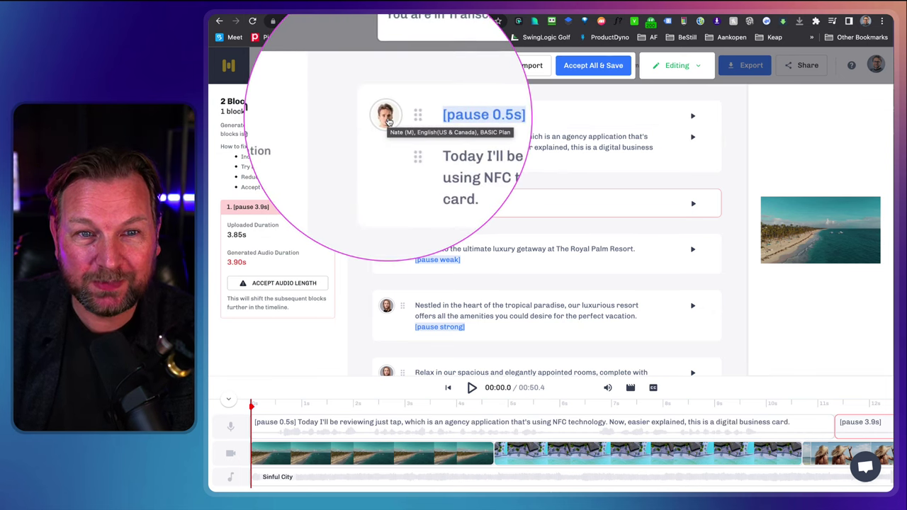
left_click(692, 138)
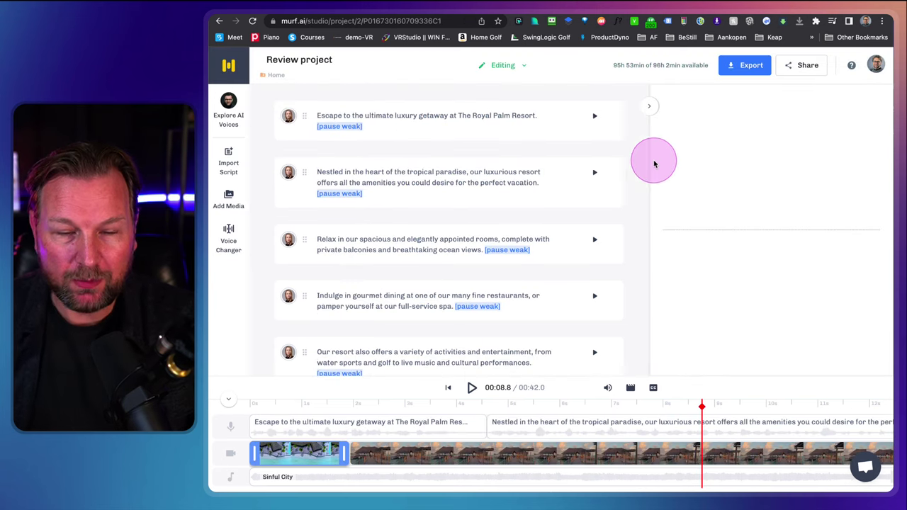
Examine the Review project's speech, transcription and storage usage, its subtitle toggle, and the video resolution presets.
mouse_move(653, 66)
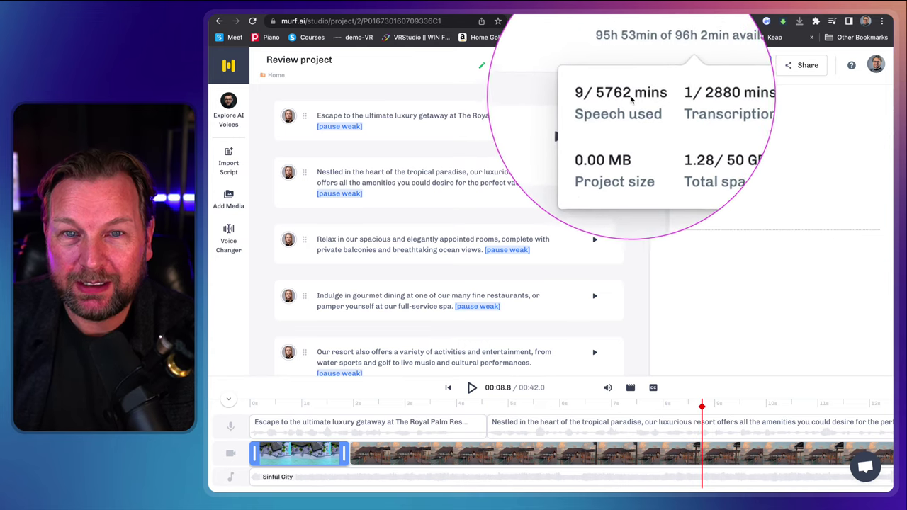
left_click(653, 392)
left_click(653, 391)
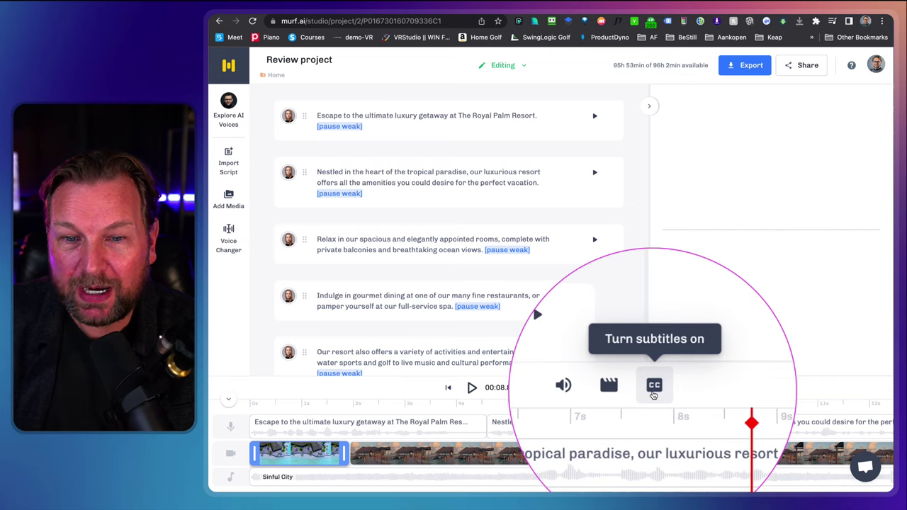
left_click(628, 389)
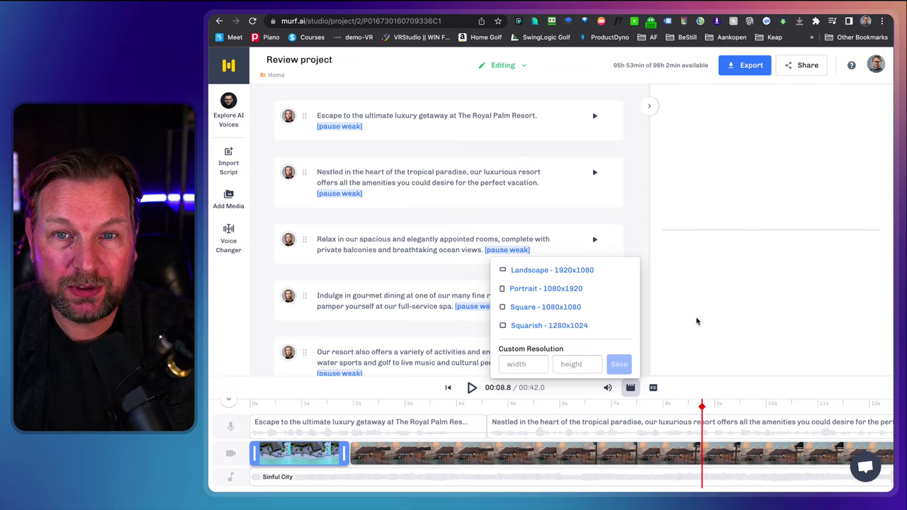
left_click(651, 65)
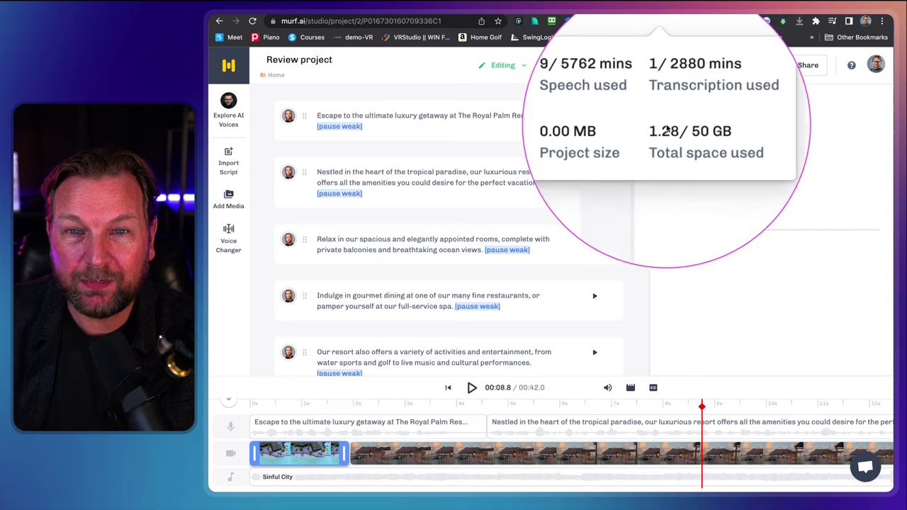